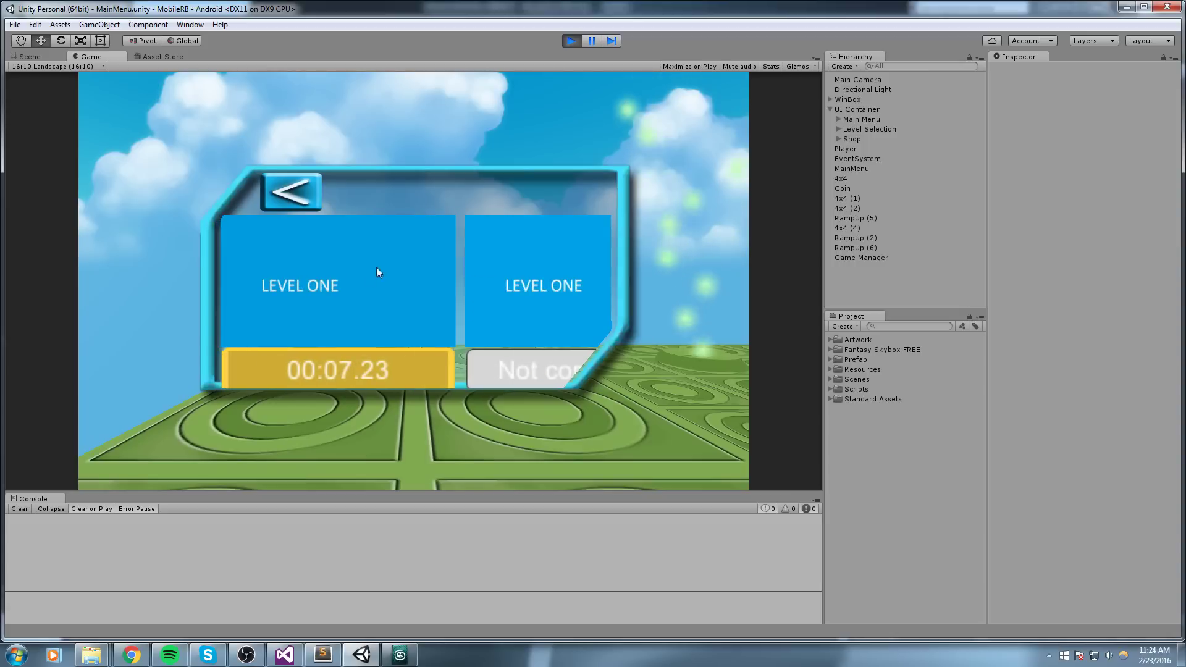
# Look through the running game's menu by visiting the shop, then going to the level selection.
pyautogui.click(295, 188)
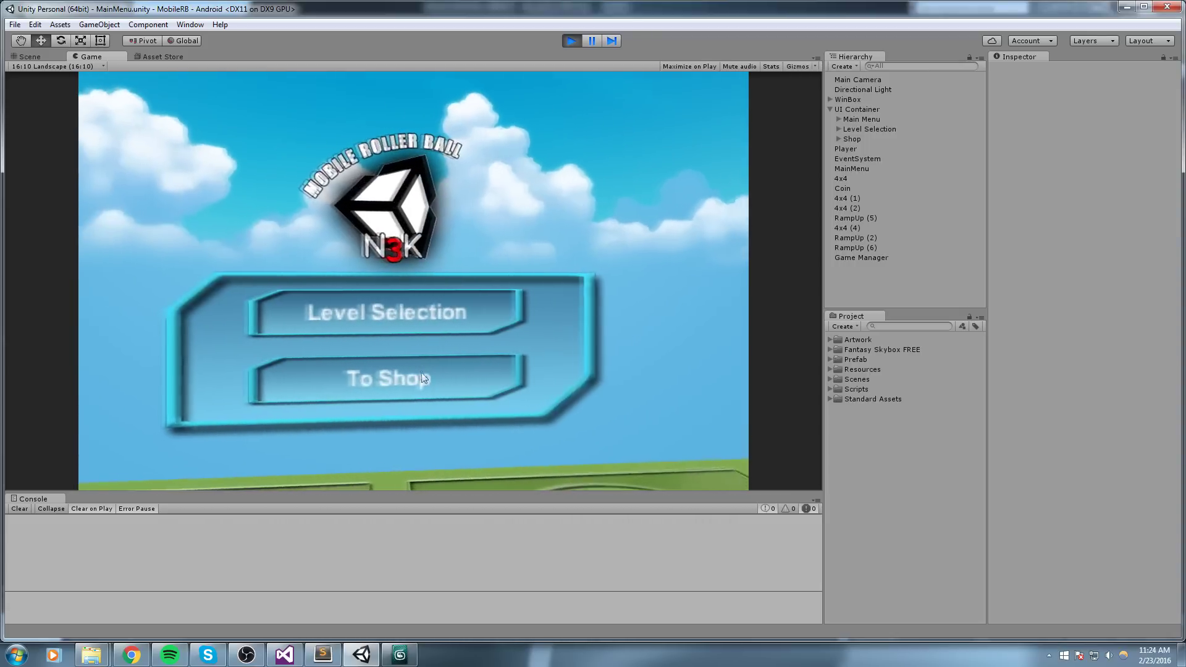
pyautogui.click(420, 370)
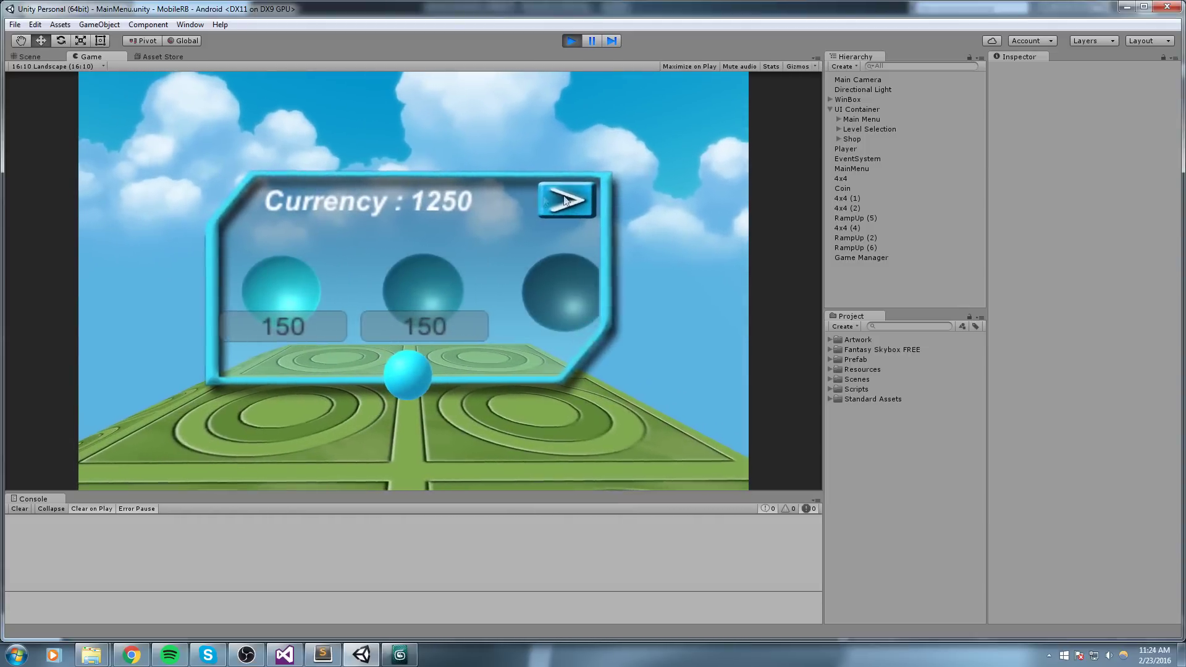
pyautogui.click(545, 196)
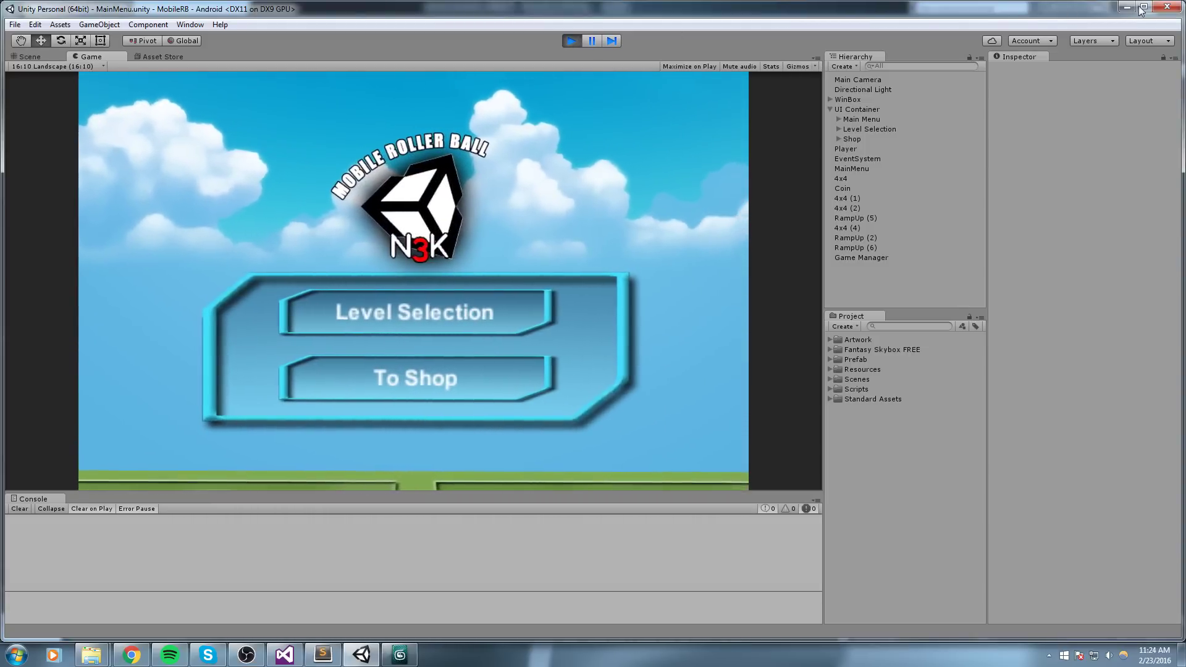
pyautogui.doubleClick(1070, 12)
pyautogui.click(485, 317)
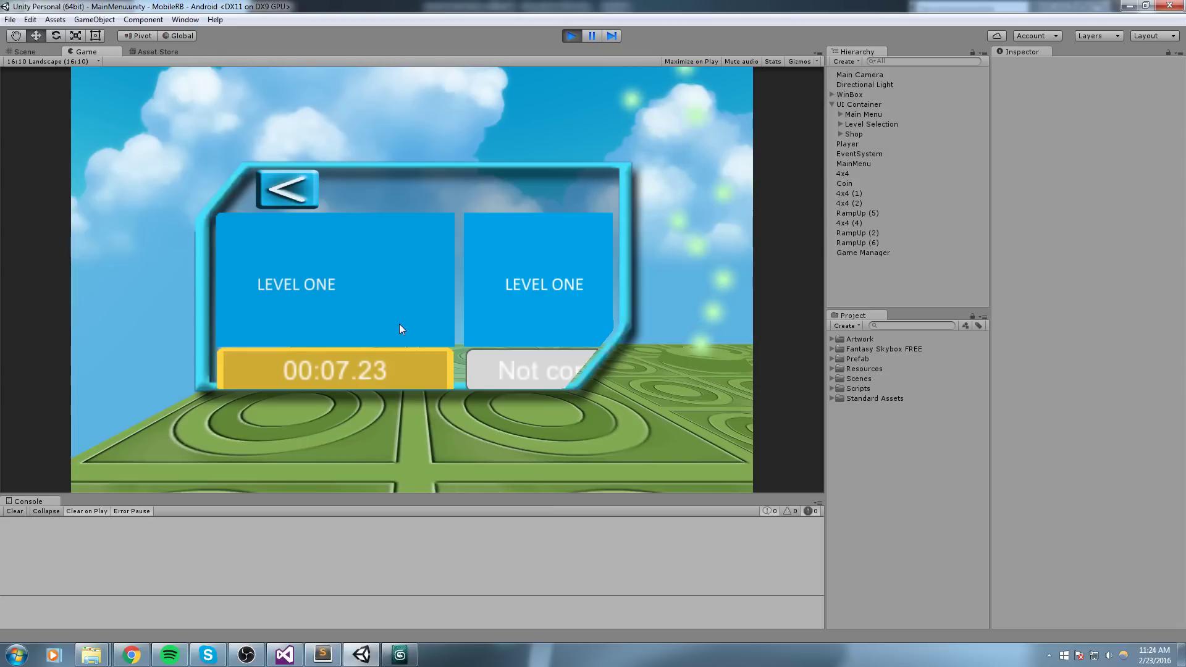
# Start Level One in the running game and test rotating the camera around the ball.
pyautogui.click(400, 326)
pyautogui.moveTo(522, 227); pyautogui.dragTo(590, 230)
pyautogui.moveTo(445, 241); pyautogui.dragTo(612, 239)
pyautogui.moveTo(602, 247); pyautogui.dragTo(396, 288)
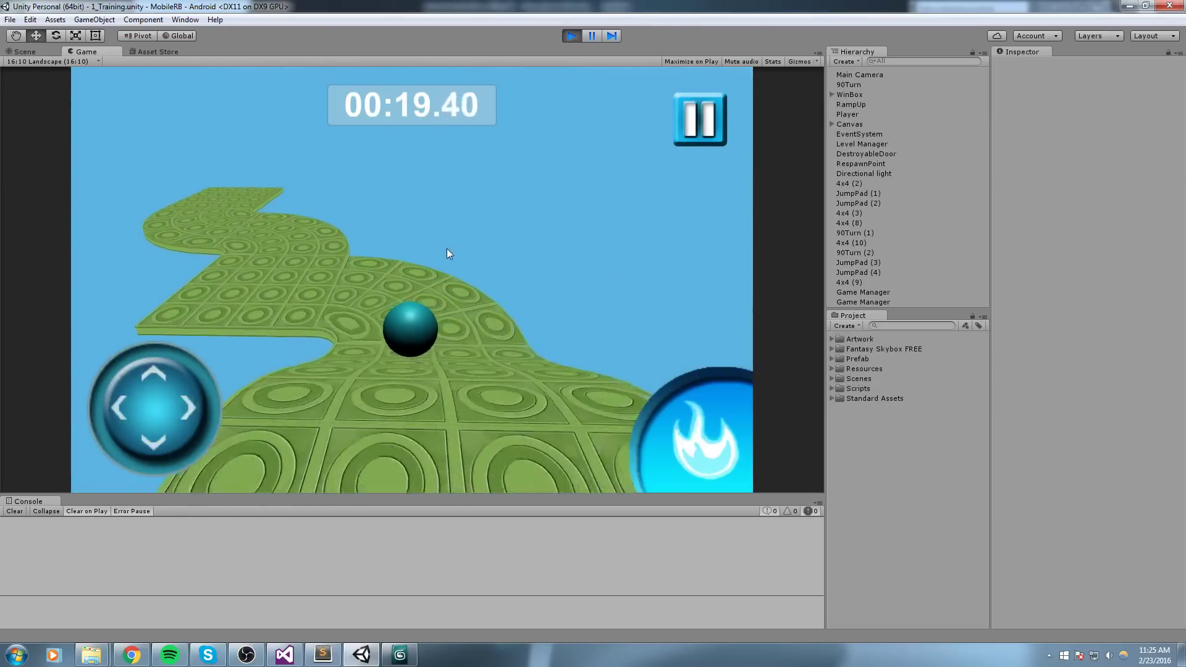
pyautogui.moveTo(443, 249); pyautogui.dragTo(73, 270)
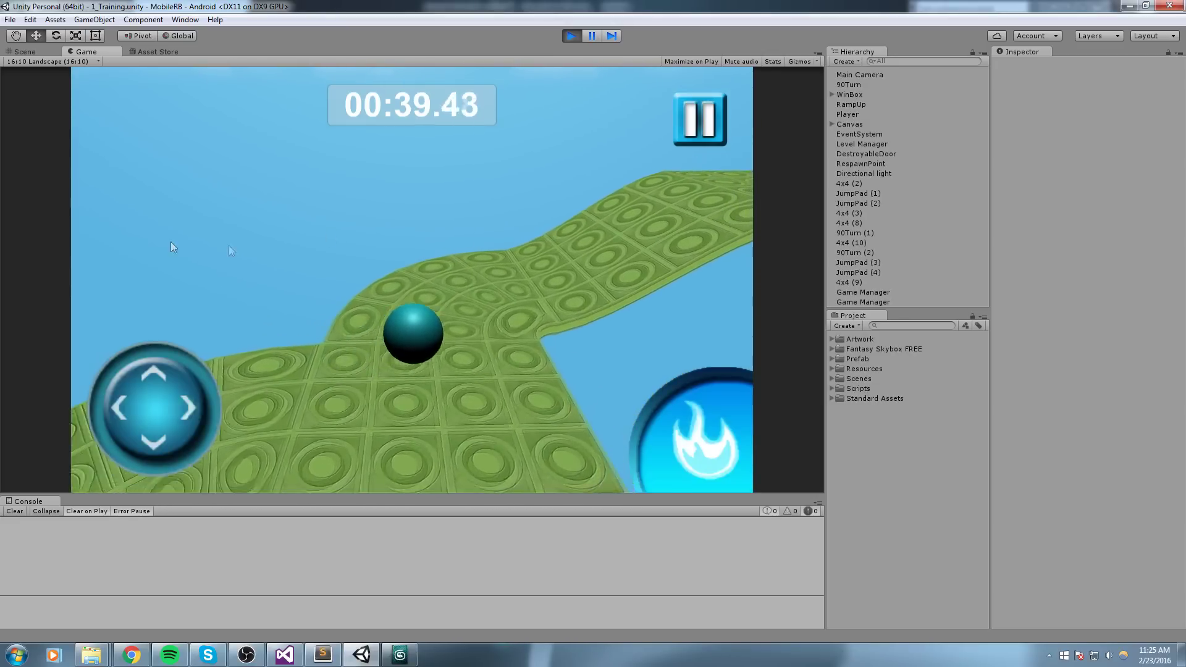
pyautogui.moveTo(171, 243); pyautogui.dragTo(441, 262)
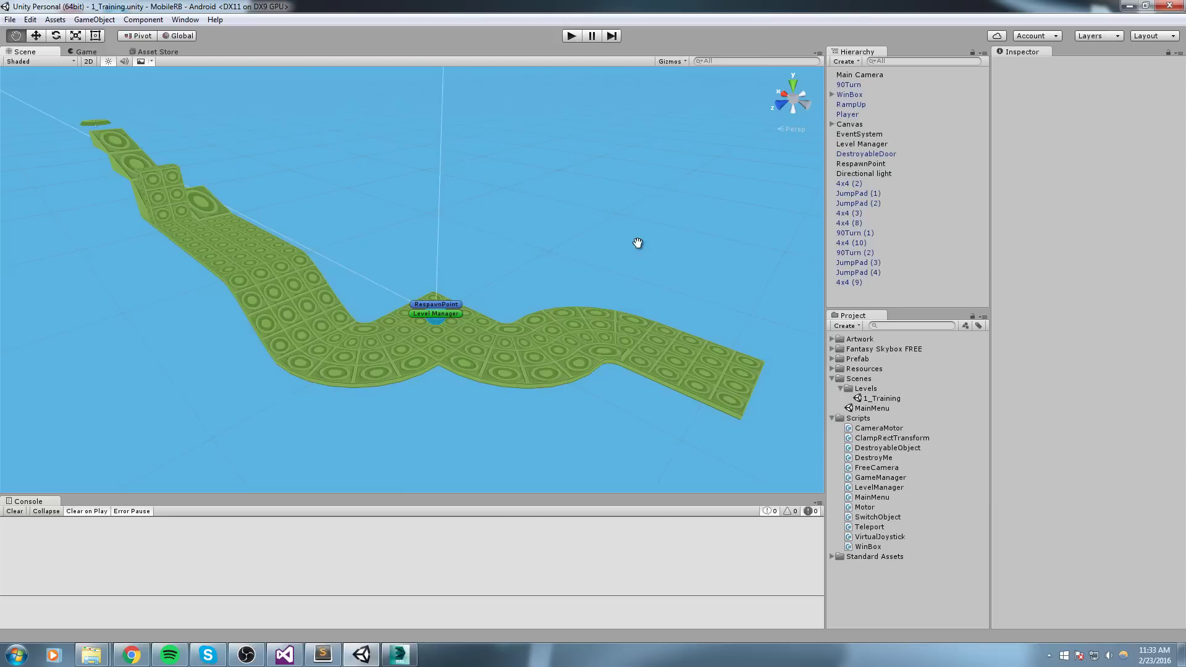
# Delete the 90Turn and RampUp floor pieces from the 1_Training scene.
pyautogui.moveTo(636, 244); pyautogui.dragTo(391, 168)
pyautogui.moveTo(392, 168); pyautogui.dragTo(398, 166, button='middle')
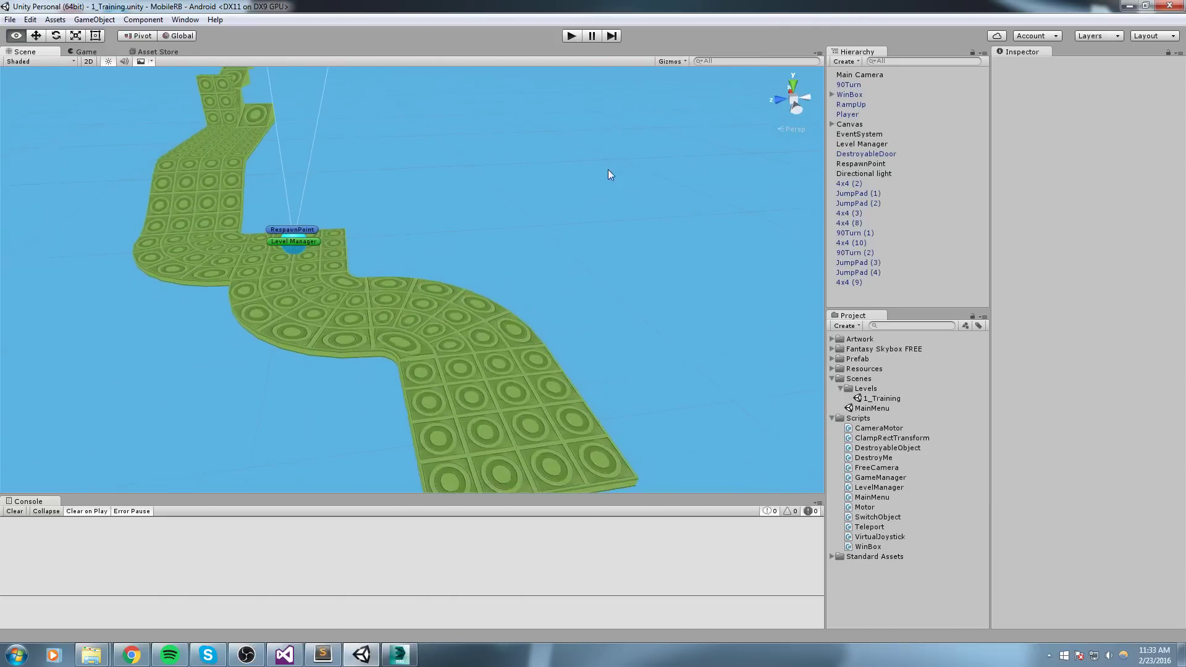
pyautogui.keyDown('alt'); pyautogui.moveTo(608, 169); pyautogui.dragTo(432, 185); pyautogui.keyUp('alt')
pyautogui.moveTo(569, 206); pyautogui.dragTo(362, 257, button='middle')
pyautogui.keyDown('alt'); pyautogui.moveTo(519, 346); pyautogui.dragTo(450, 313); pyautogui.keyUp('alt')
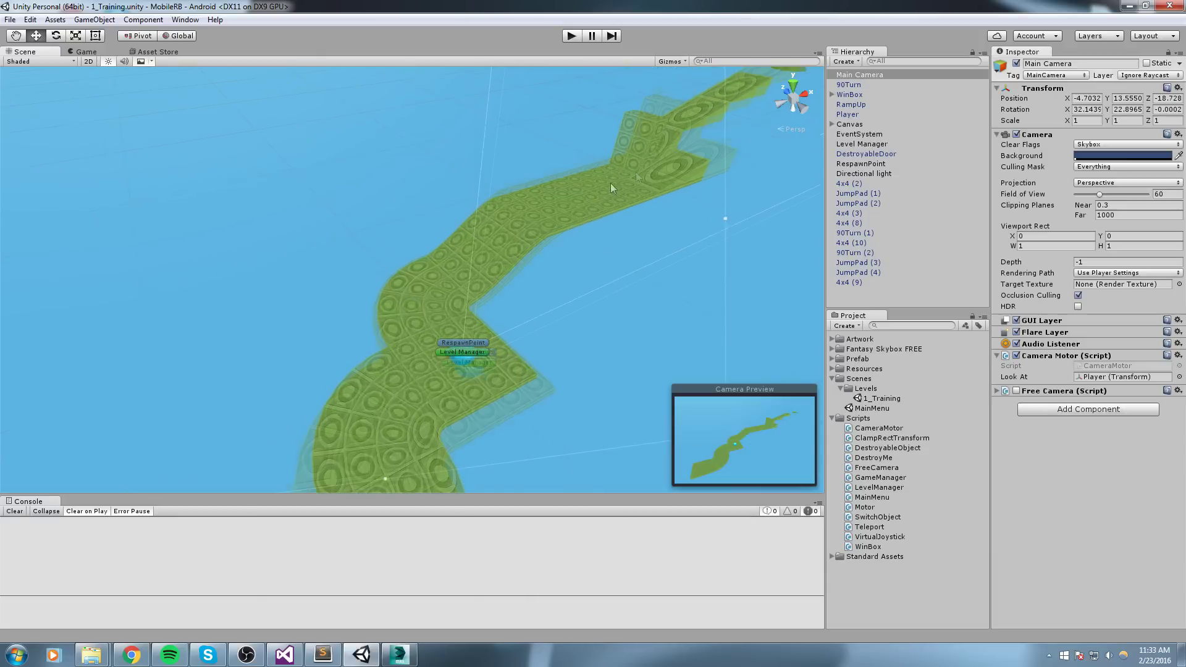
pyautogui.click(870, 90)
pyautogui.click(862, 84)
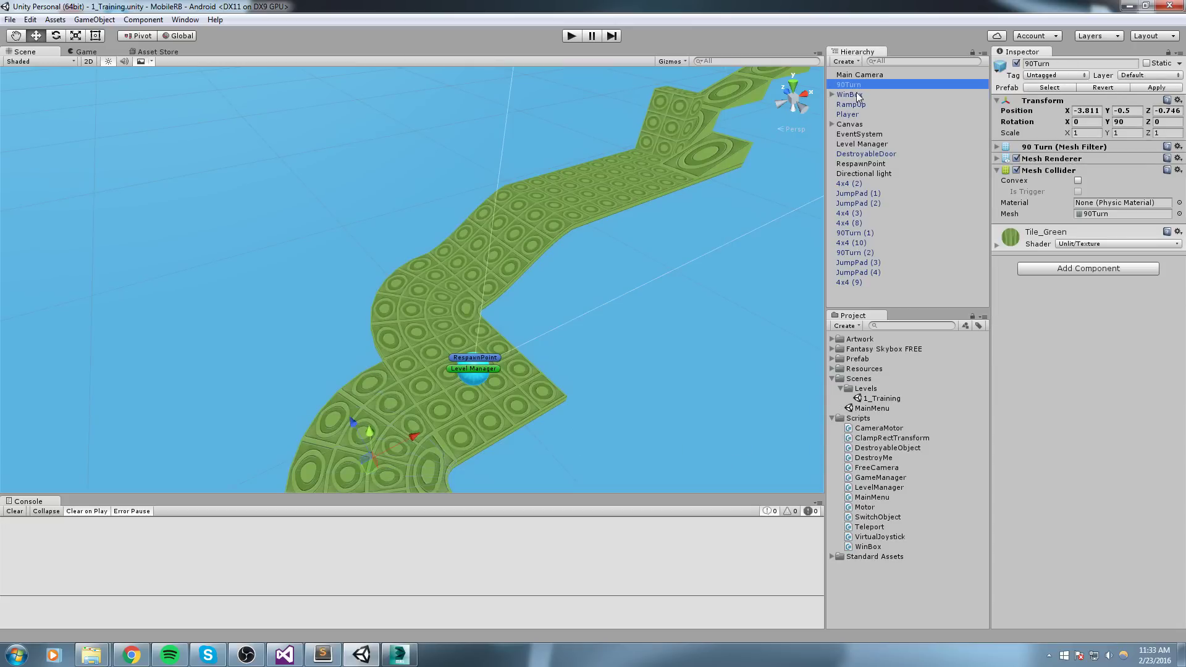
pyautogui.press('Delete')
pyautogui.click(865, 96)
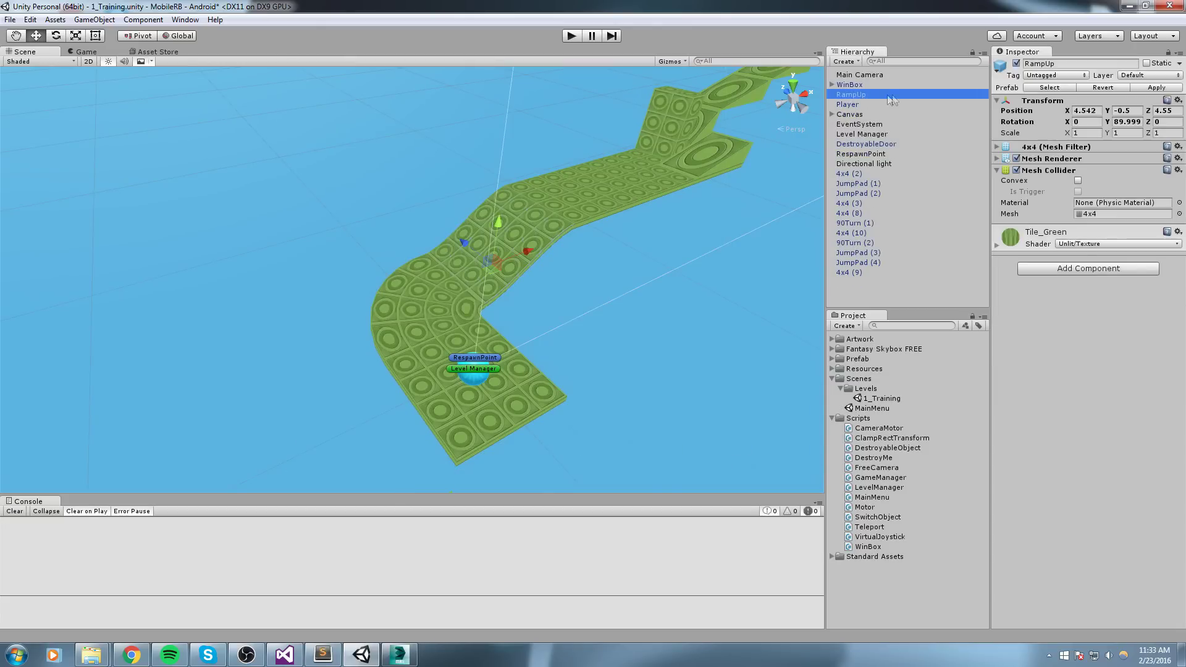
pyautogui.press('Delete')
# Go through the scene's objects and delete the DestroyableDoor.
pyautogui.click(860, 95)
pyautogui.click(860, 104)
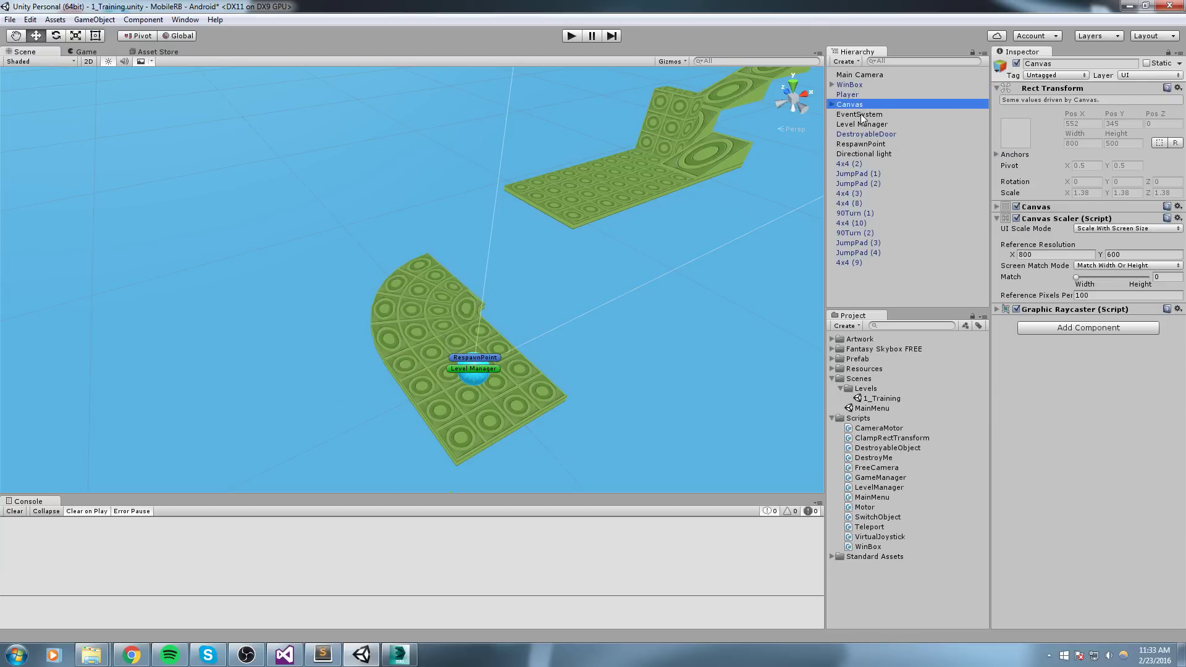
pyautogui.click(860, 114)
pyautogui.click(858, 75)
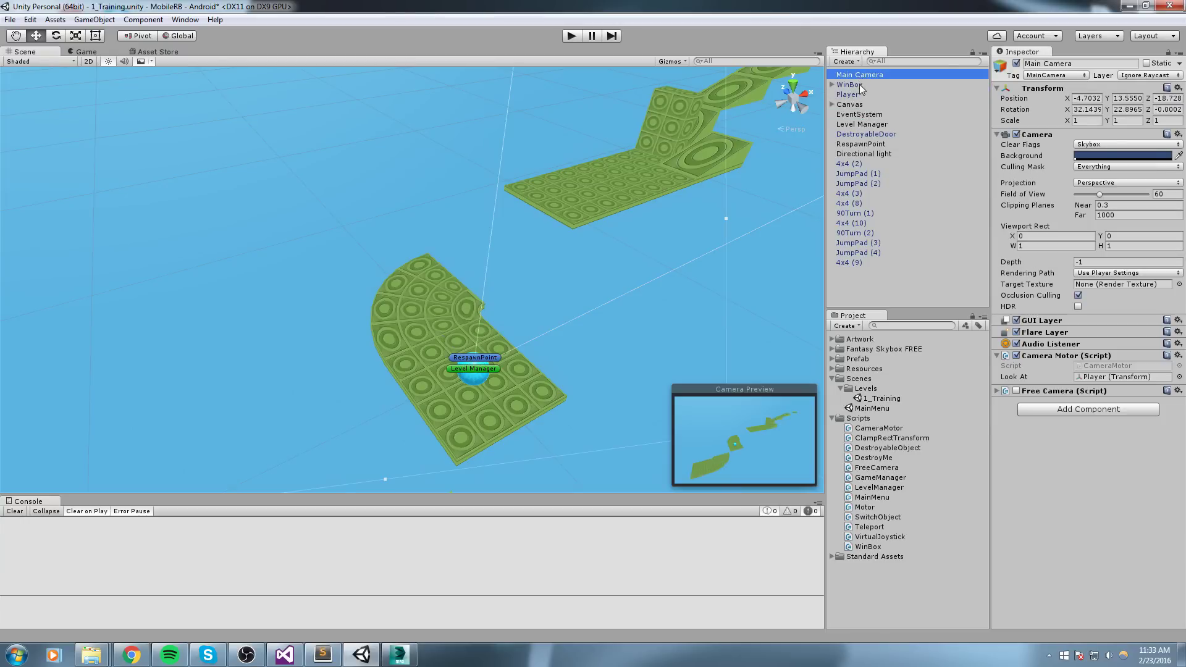
pyautogui.click(858, 84)
pyautogui.click(858, 95)
pyautogui.click(856, 104)
pyautogui.click(856, 114)
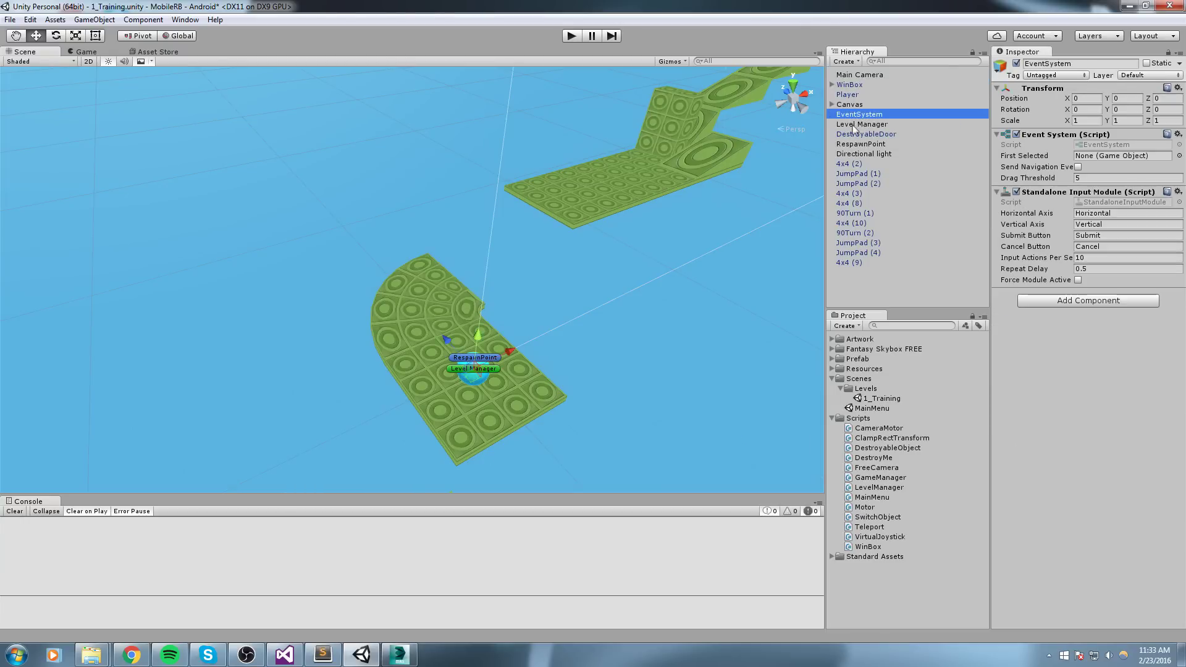
pyautogui.click(857, 124)
pyautogui.click(866, 133)
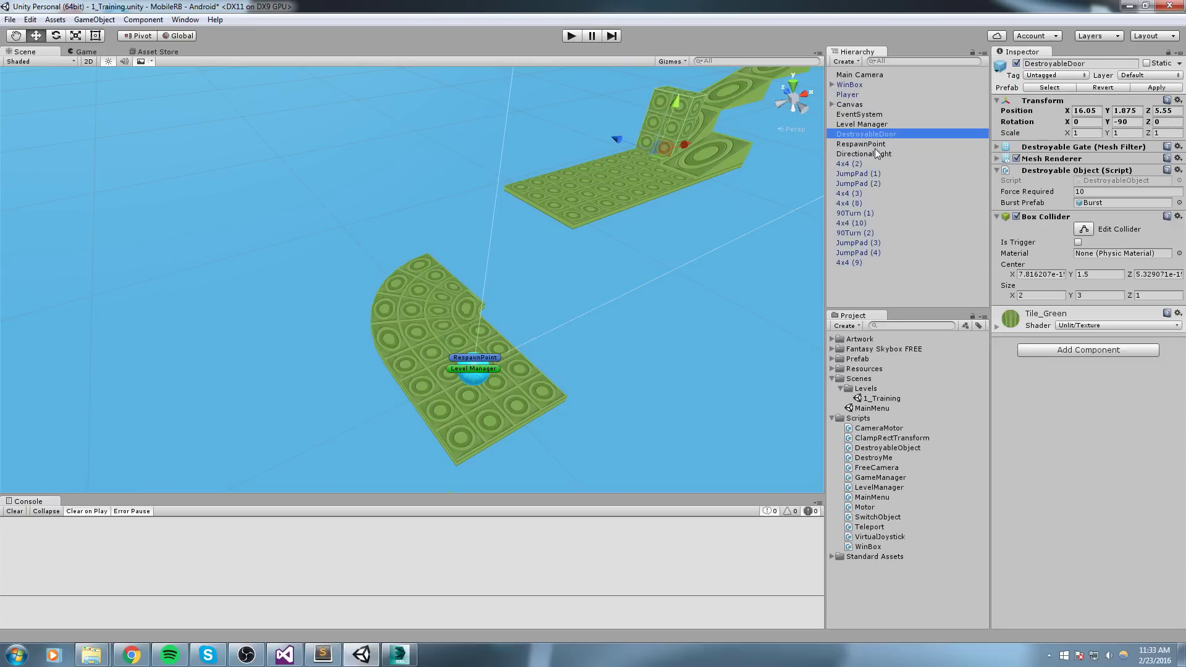
pyautogui.press('Delete')
# Delete all remaining floor pieces and jump pads, from 4x4 (2) through 4x4 (9).
pyautogui.click(876, 143)
pyautogui.click(864, 153)
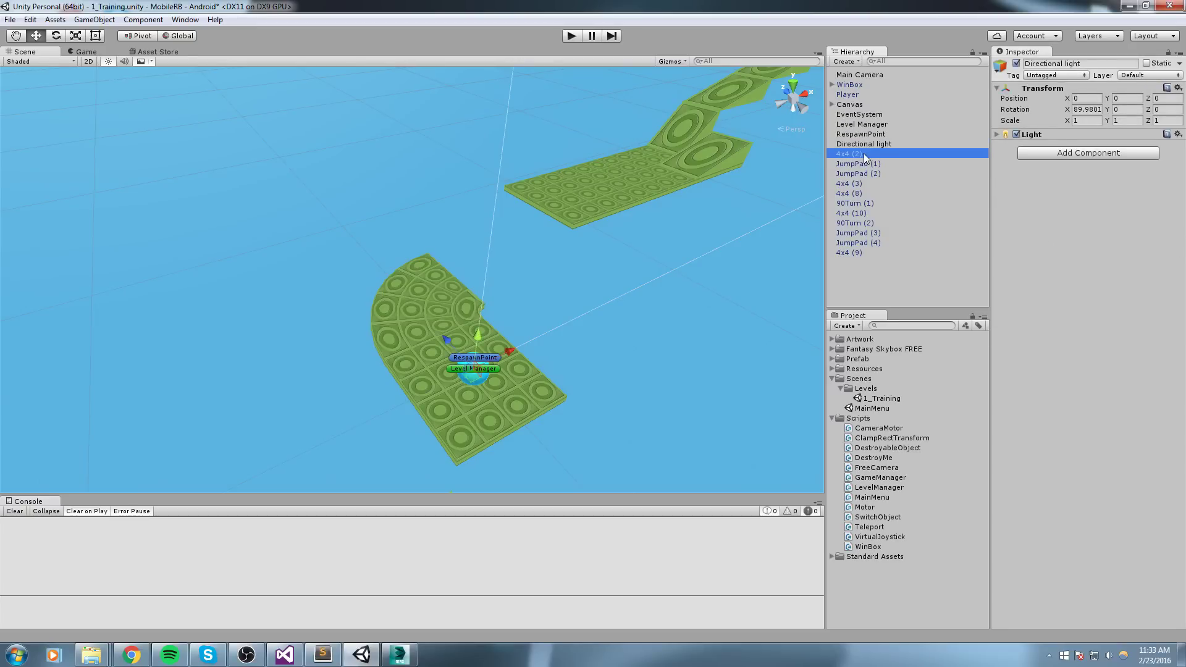
pyautogui.keyDown('shift'); pyautogui.click(861, 250); pyautogui.keyUp('shift')
pyautogui.press('Delete')
# Collapse the Scenes and Scripts folders and expand the FloorTiles folder inside Prefab.
pyautogui.moveTo(587, 166); pyautogui.dragTo(625, 326, button='right')
pyautogui.click(841, 394)
pyautogui.click(833, 384)
pyautogui.click(833, 382)
pyautogui.click(832, 387)
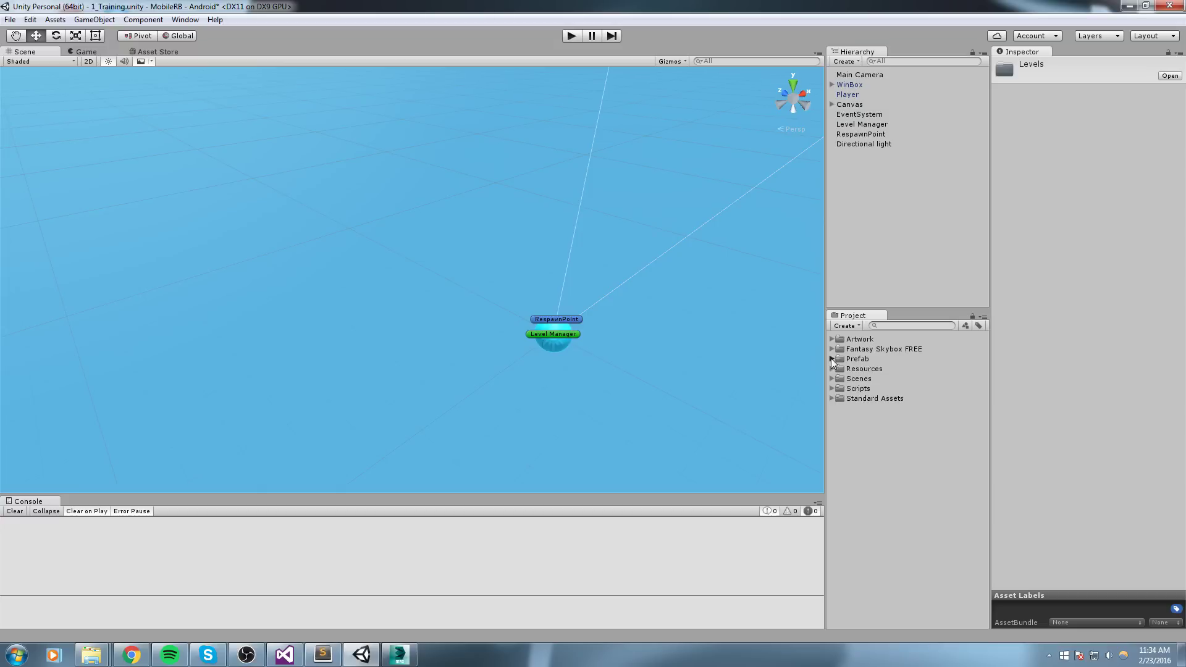
pyautogui.doubleClick(834, 359)
pyautogui.click(836, 370)
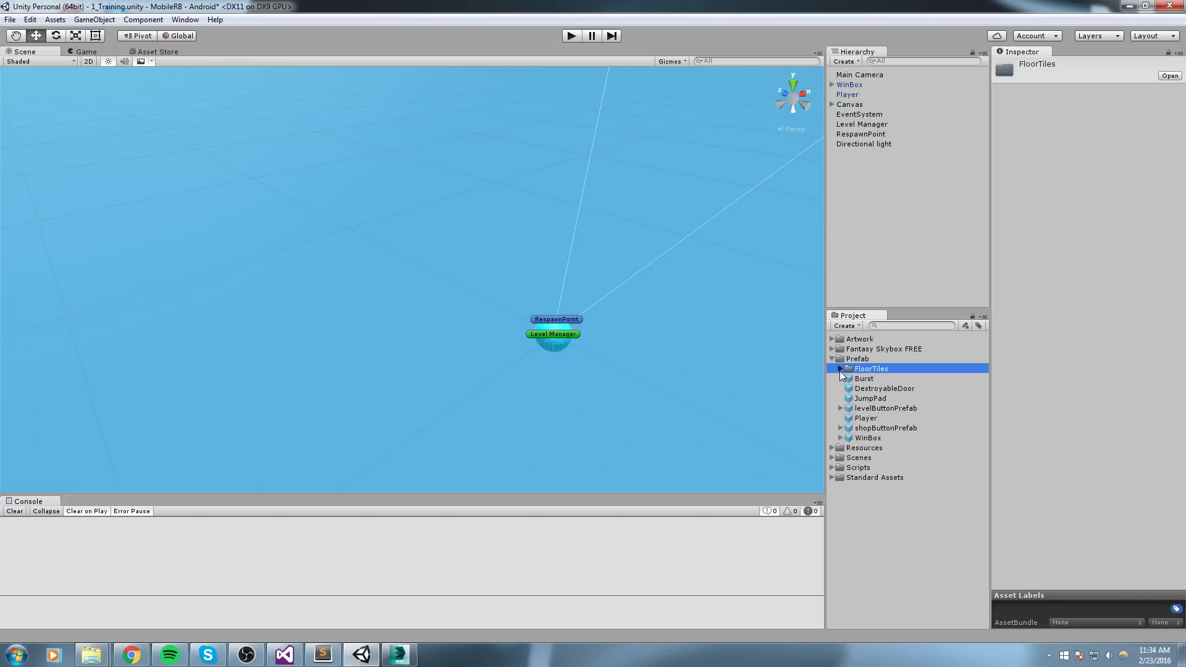
pyautogui.click(840, 369)
pyautogui.click(877, 379)
pyautogui.click(884, 389)
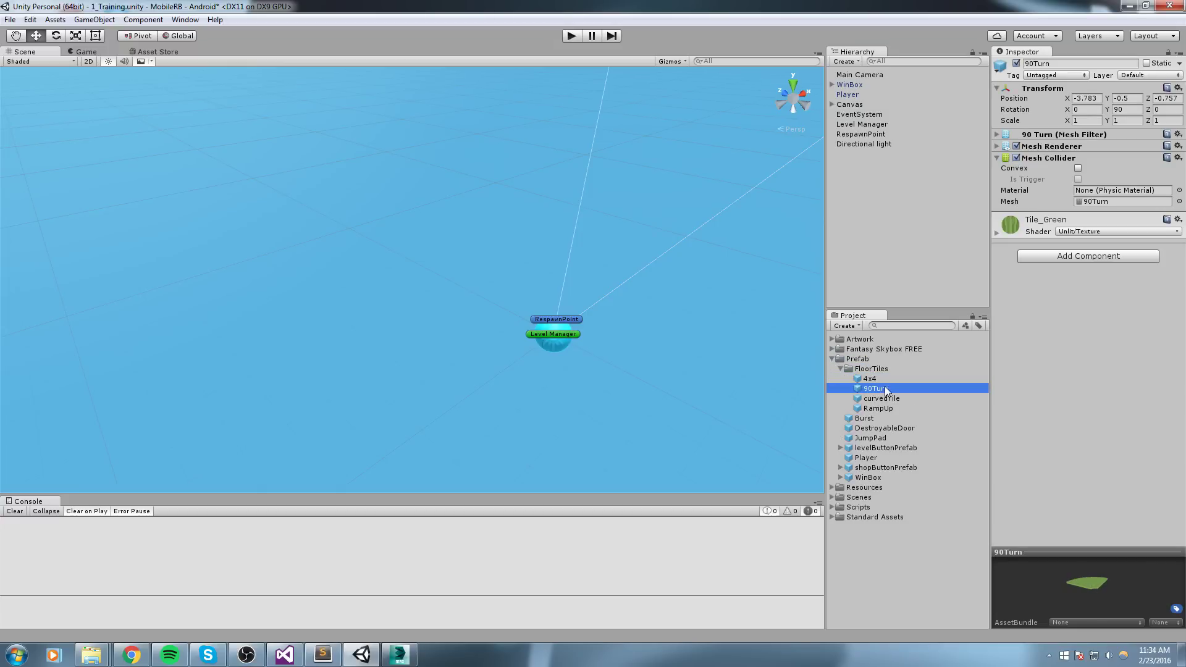
# Add a 4x4 floor tile prefab to the scene at position 0, 0, 0 with all rotations at 0.
pyautogui.moveTo(878, 378); pyautogui.dragTo(873, 237)
pyautogui.click(1124, 109)
pyautogui.write('0')
pyautogui.moveTo(580, 383); pyautogui.dragTo(604, 276, button='middle')
pyautogui.scroll(3, 604, 276)
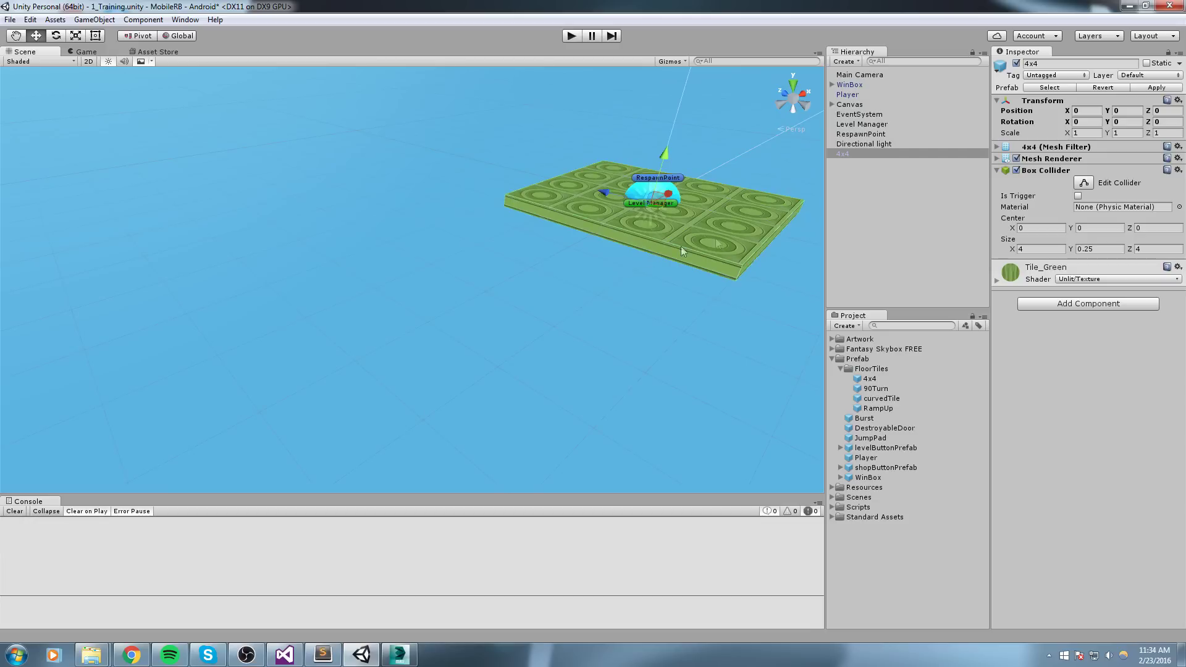
# Rotate the 4x4 tile about 180 degrees around the Z axis.
pyautogui.moveTo(801, 194); pyautogui.dragTo(614, 230, button='middle')
pyautogui.press('e')
pyautogui.moveTo(421, 232); pyautogui.dragTo(236, 500)
# Duplicate the 4x4 tile and snap the copy directly beside the original at Z position 4.
pyautogui.press('w')
pyautogui.moveTo(445, 214)
pyautogui.keyDown('ctrl'); pyautogui.mouseDown()
pyautogui.moveTo(442, 240)
pyautogui.moveTo(445, 230)
pyautogui.mouseUp(); pyautogui.keyUp('ctrl')
pyautogui.moveTo(533, 145); pyautogui.dragTo(570, 241, button='middle')
pyautogui.scroll(3, 570, 241)
pyautogui.scroll(-5, 570, 241)
pyautogui.moveTo(547, 248); pyautogui.dragTo(569, 253, button='right')
pyautogui.keyDown('alt'); pyautogui.moveTo(568, 254); pyautogui.dragTo(435, 246); pyautogui.keyUp('alt')
pyautogui.scroll(-2, 664, 273)
pyautogui.scroll(4, 664, 272)
pyautogui.hotkey('ctrl', 'd')
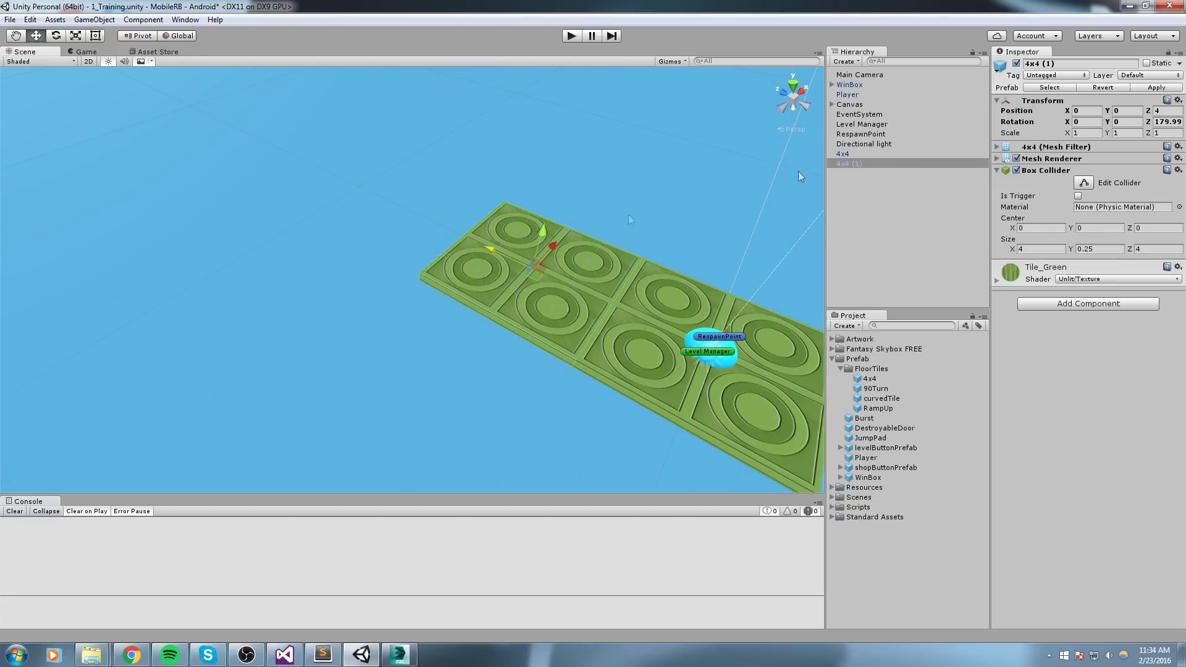
pyautogui.click(848, 154)
pyautogui.click(851, 162)
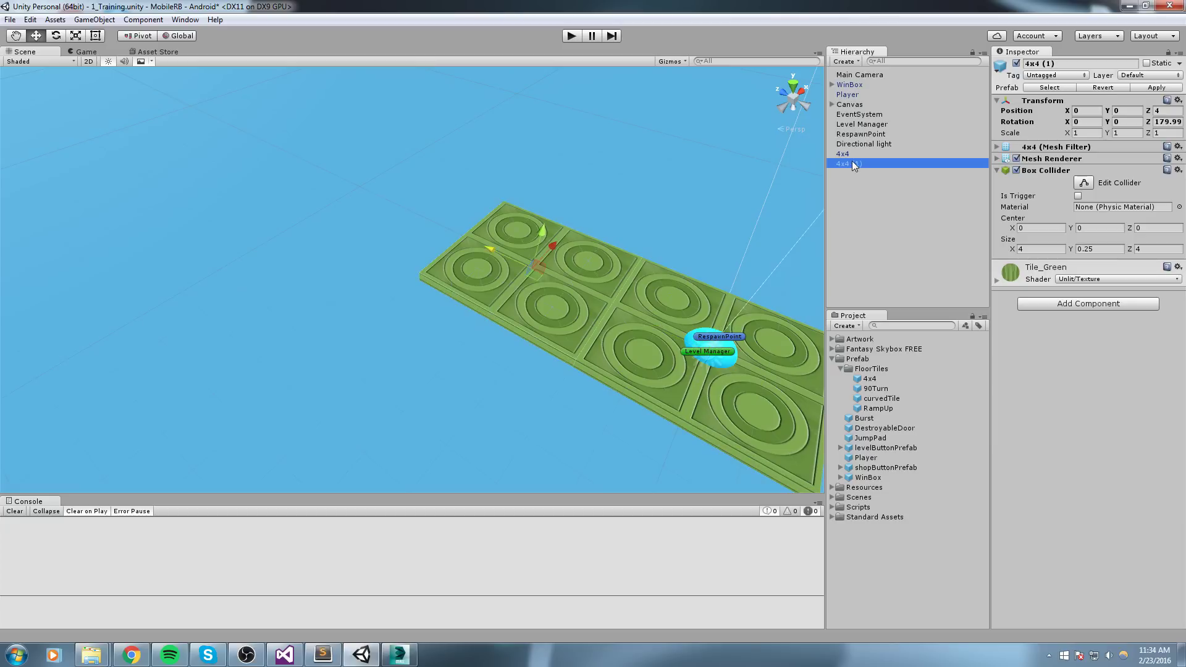
pyautogui.click(685, 133)
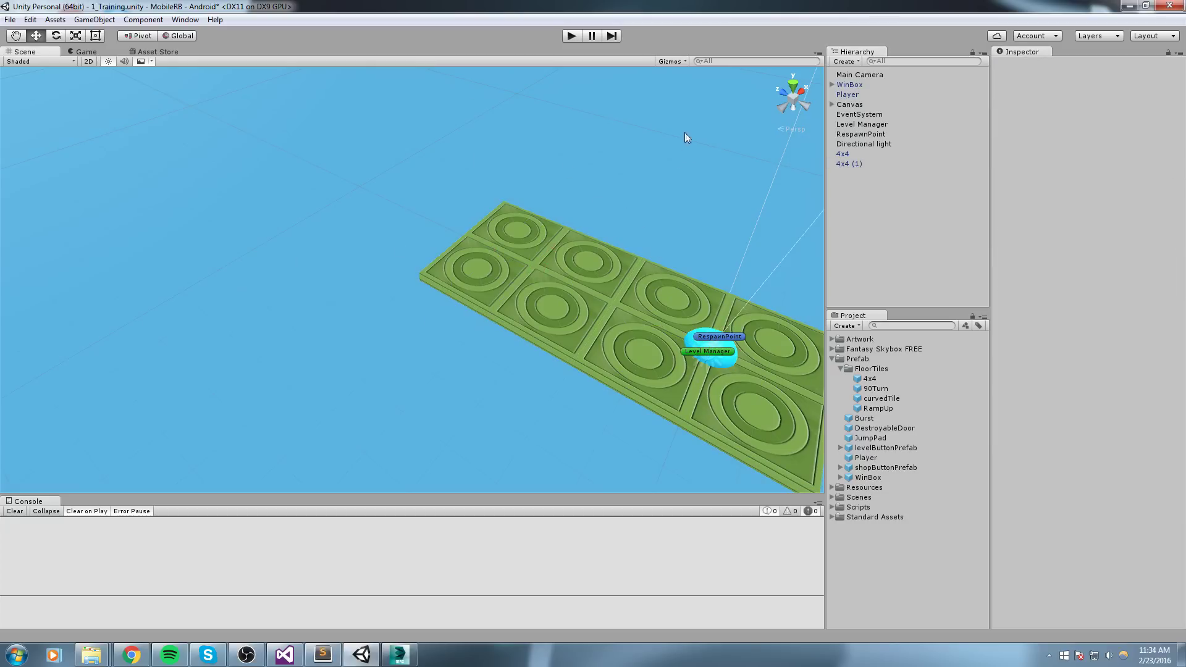
# Create an empty game object and set its position to 0, 0, 0.
pyautogui.click(94, 19)
pyautogui.click(142, 34)
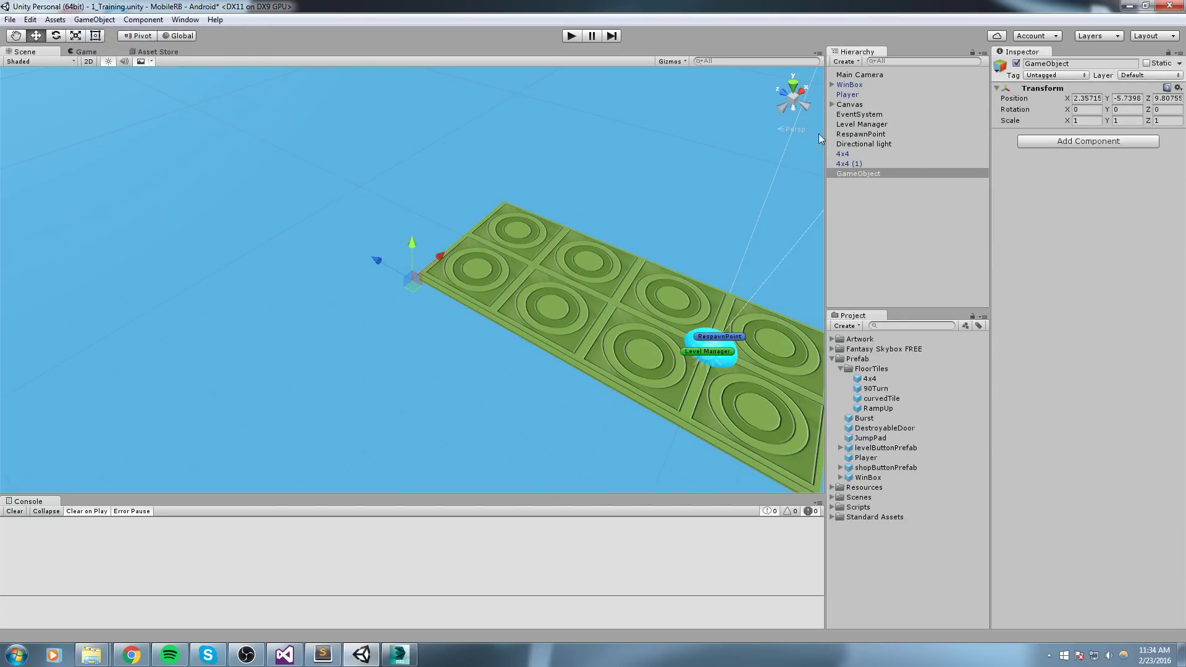
pyautogui.click(853, 173)
pyautogui.click(1083, 98)
pyautogui.write('0')
pyautogui.press('Tab')
pyautogui.write('0')
pyautogui.press('Tab')
pyautogui.write('0')
pyautogui.moveTo(610, 236); pyautogui.dragTo(569, 231, button='middle')
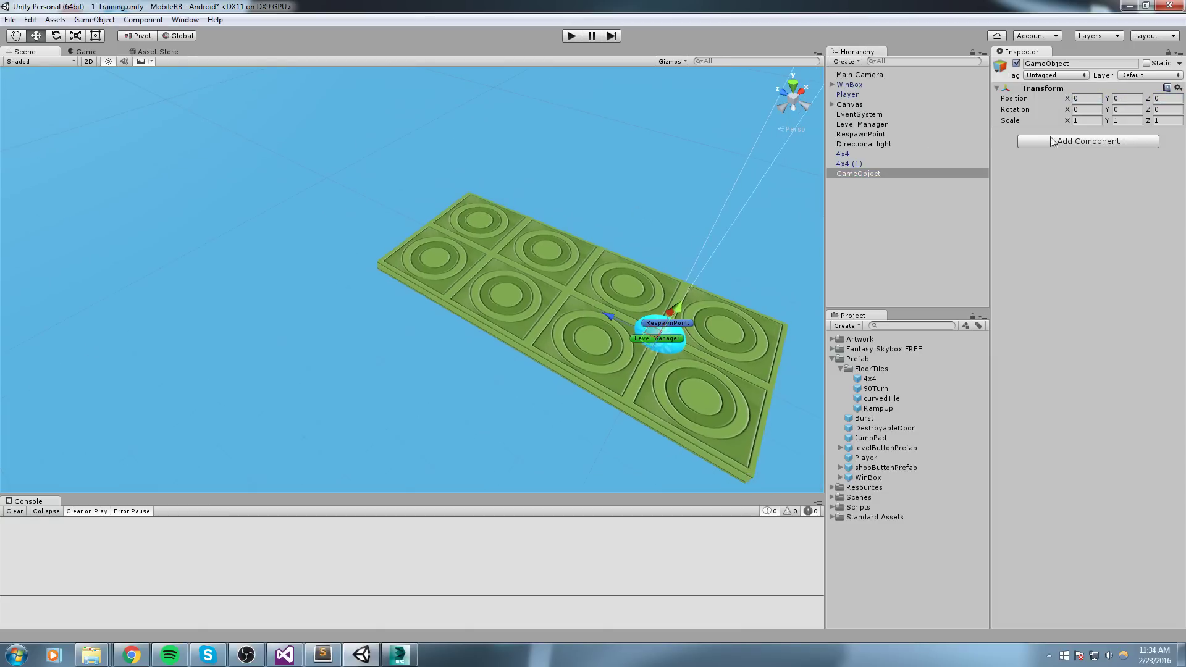
# Rename the empty game object to Level.
pyautogui.click(1080, 64)
pyautogui.write('Level')
pyautogui.press('Return')
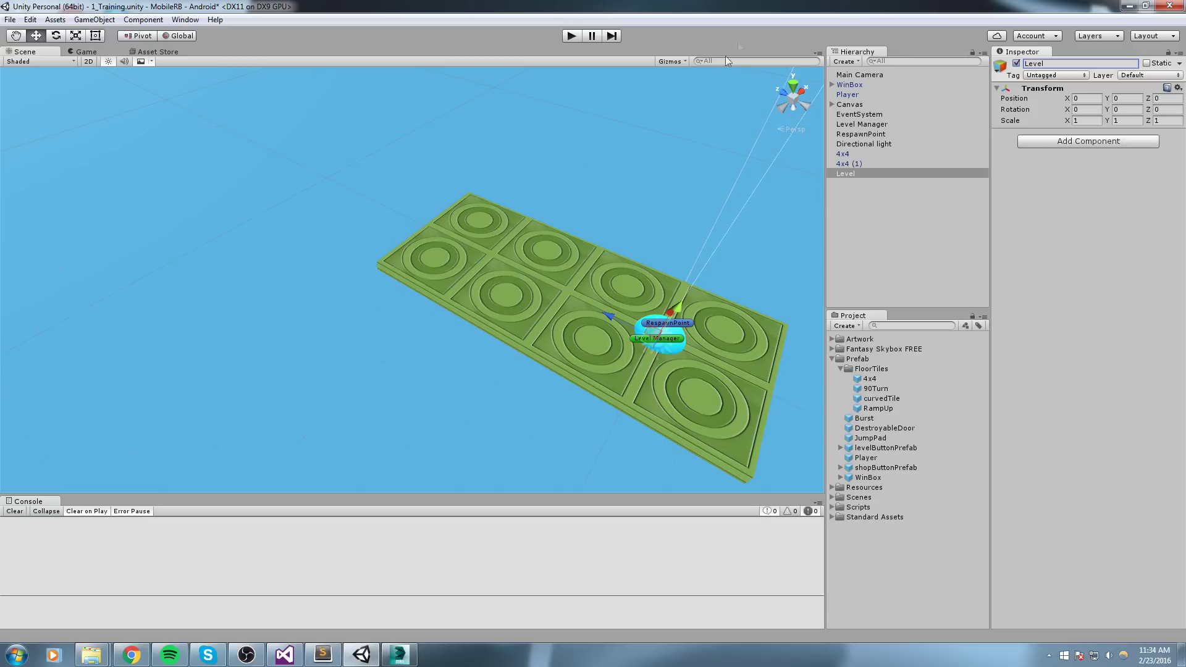
# Make both 4x4 tiles children of the Level object.
pyautogui.click(859, 164)
pyautogui.moveTo(860, 165); pyautogui.dragTo(850, 164)
pyautogui.moveTo(542, 267); pyautogui.dragTo(594, 230, button='middle')
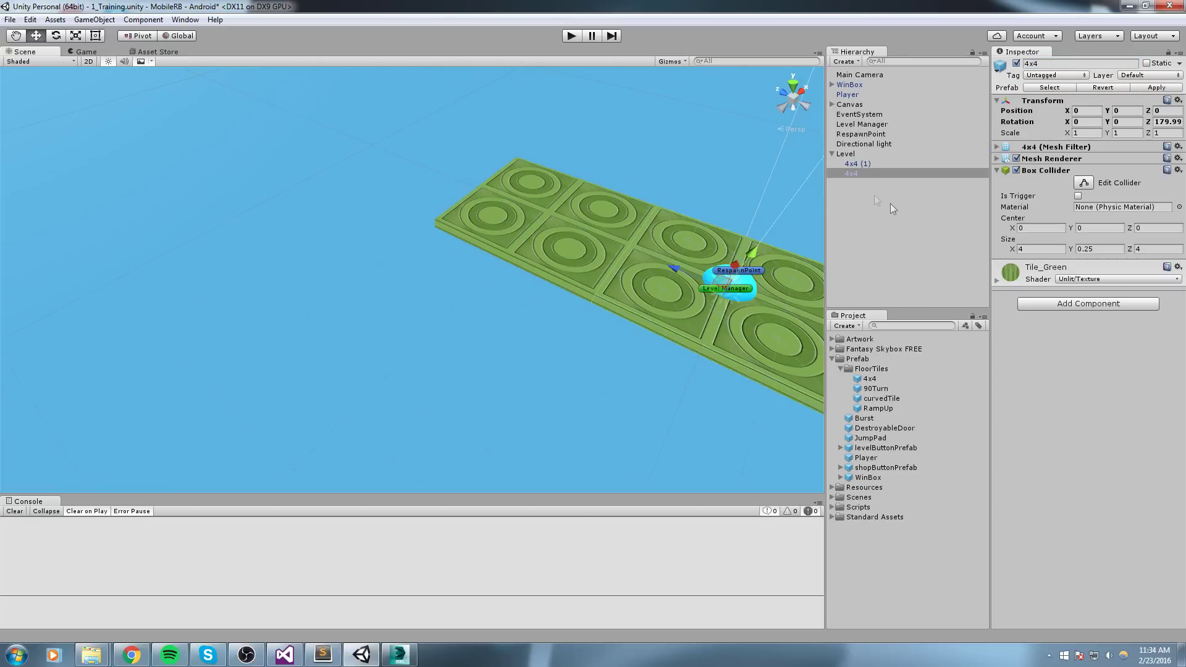
# Try deactivating the Level object and activate it again to check its effect on the child tiles.
pyautogui.click(844, 154)
pyautogui.click(1016, 63)
pyautogui.click(1016, 63)
pyautogui.click(848, 152)
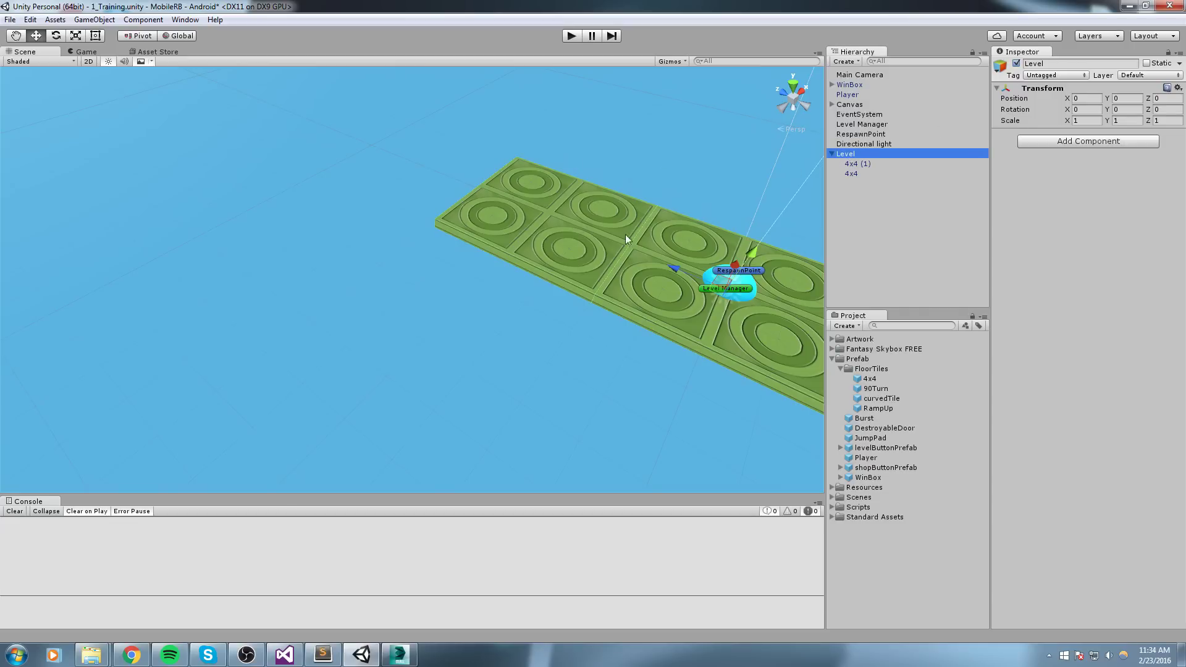
pyautogui.click(864, 175)
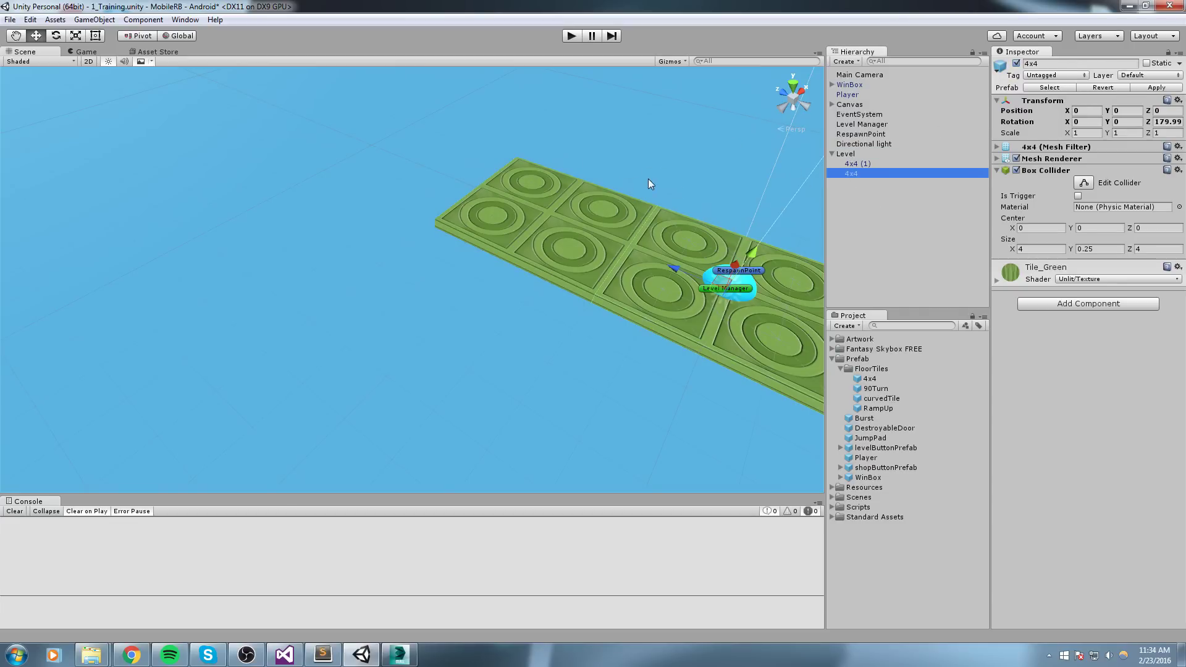
# Duplicate the 4x4 (1) tile and snap the copy onto the far end of the strip.
pyautogui.moveTo(657, 177); pyautogui.dragTo(614, 189, button='middle')
pyautogui.click(550, 254)
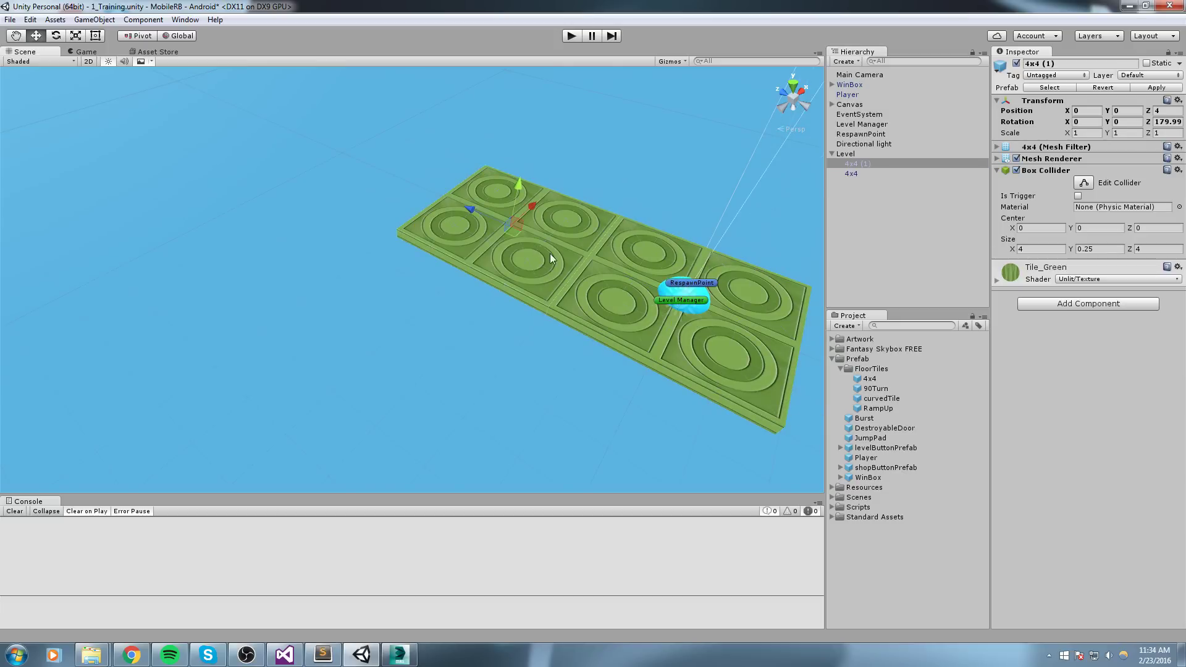
pyautogui.hotkey('ctrl', 'd')
pyautogui.moveTo(415, 185); pyautogui.dragTo(501, 270, button='middle')
pyautogui.keyDown('ctrl'); pyautogui.moveTo(557, 289); pyautogui.dragTo(368, 217); pyautogui.keyUp('ctrl')
# Duplicate the new end tile, place the copy at Z position 12, and save the scene.
pyautogui.moveTo(368, 216); pyautogui.dragTo(665, 250, button='middle')
pyautogui.hotkey('ctrl', 'd')
pyautogui.moveTo(429, 252); pyautogui.dragTo(302, 219)
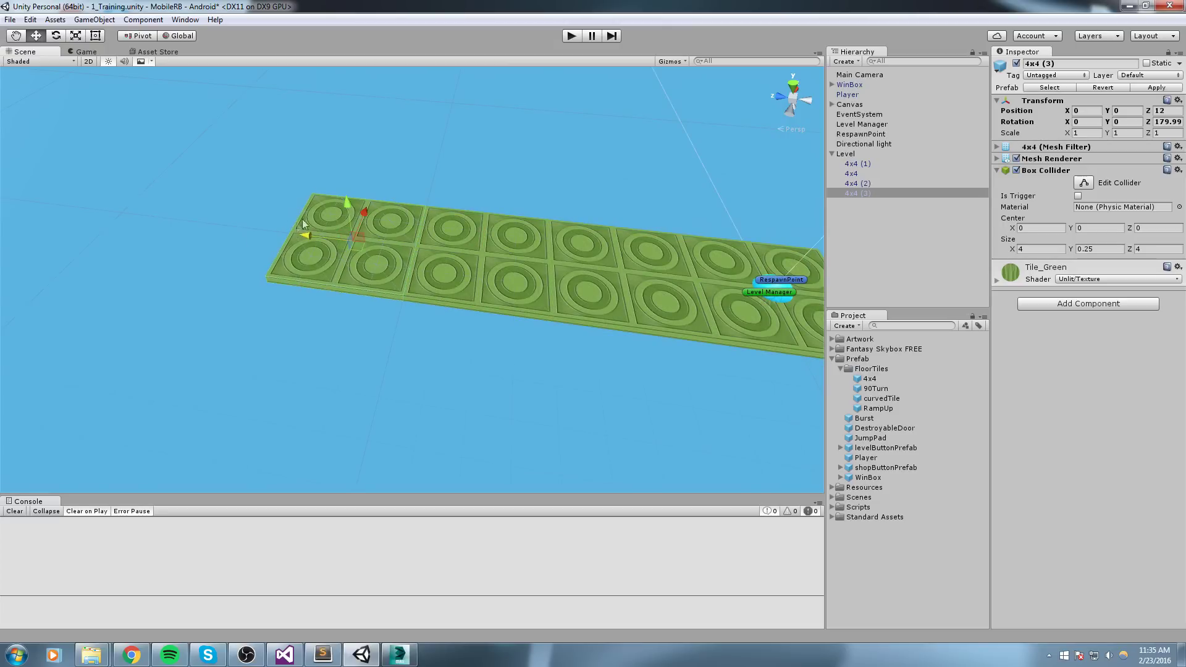
pyautogui.moveTo(705, 161); pyautogui.dragTo(651, 126, button='middle')
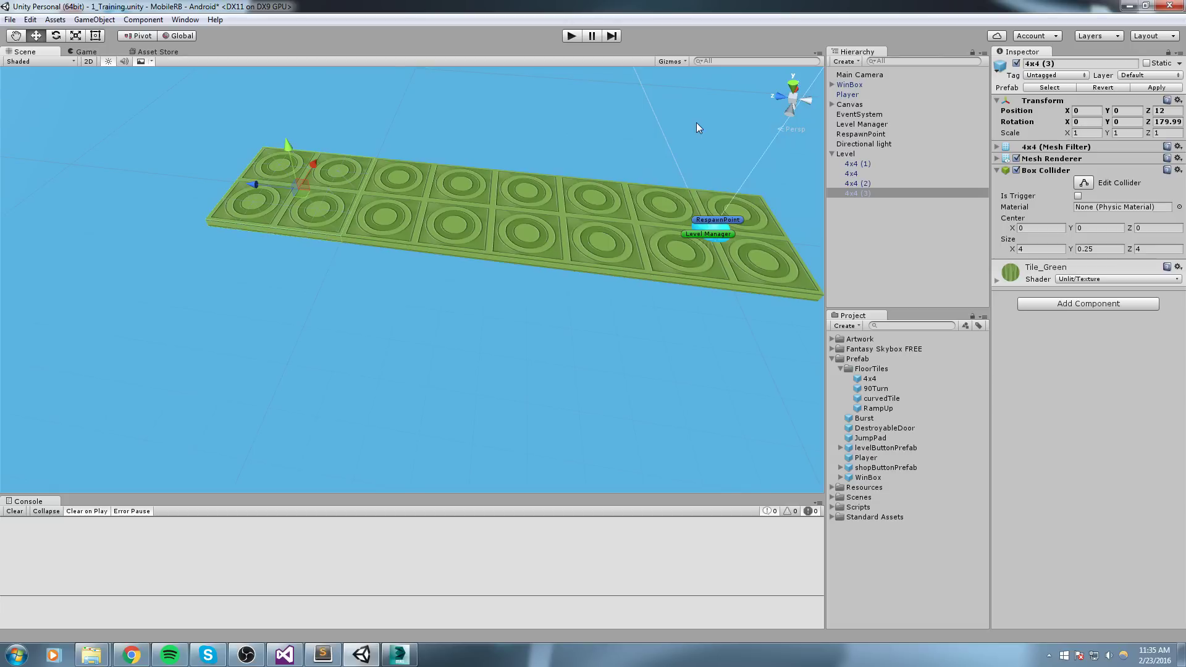
pyautogui.moveTo(403, 171); pyautogui.dragTo(397, 215, button='middle')
pyautogui.hotkey('ctrl', 's')
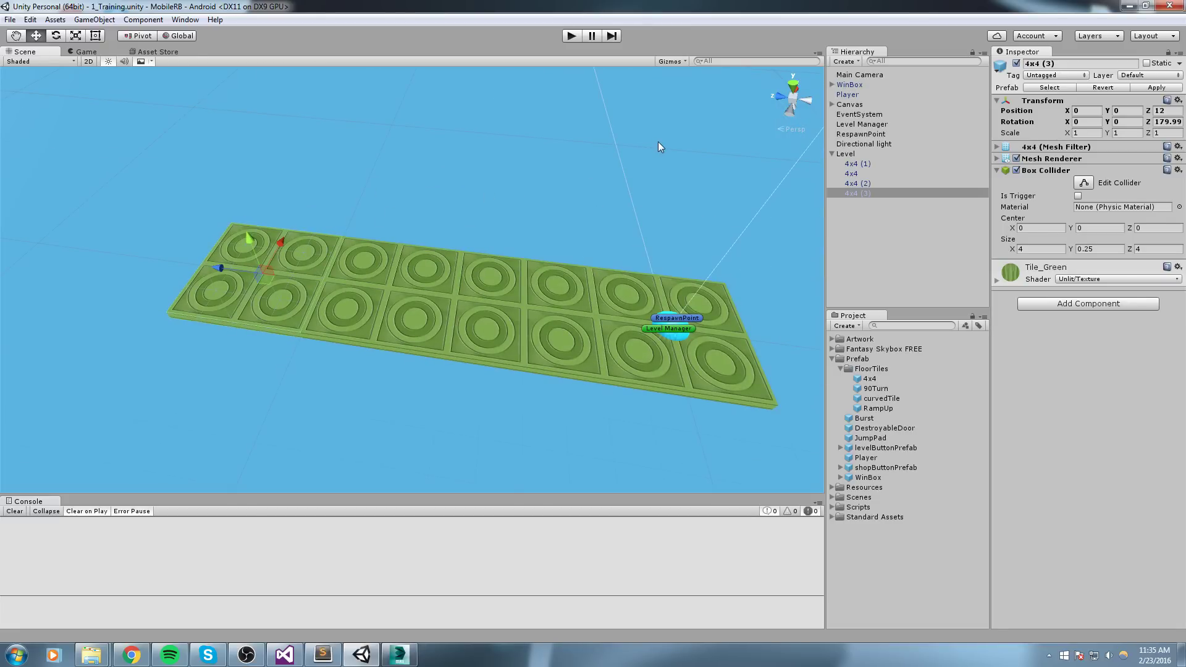
# Reset the WinBox's position to 0 on X, Y and Z.
pyautogui.moveTo(656, 139); pyautogui.dragTo(734, 107, button='middle')
pyautogui.click(873, 85)
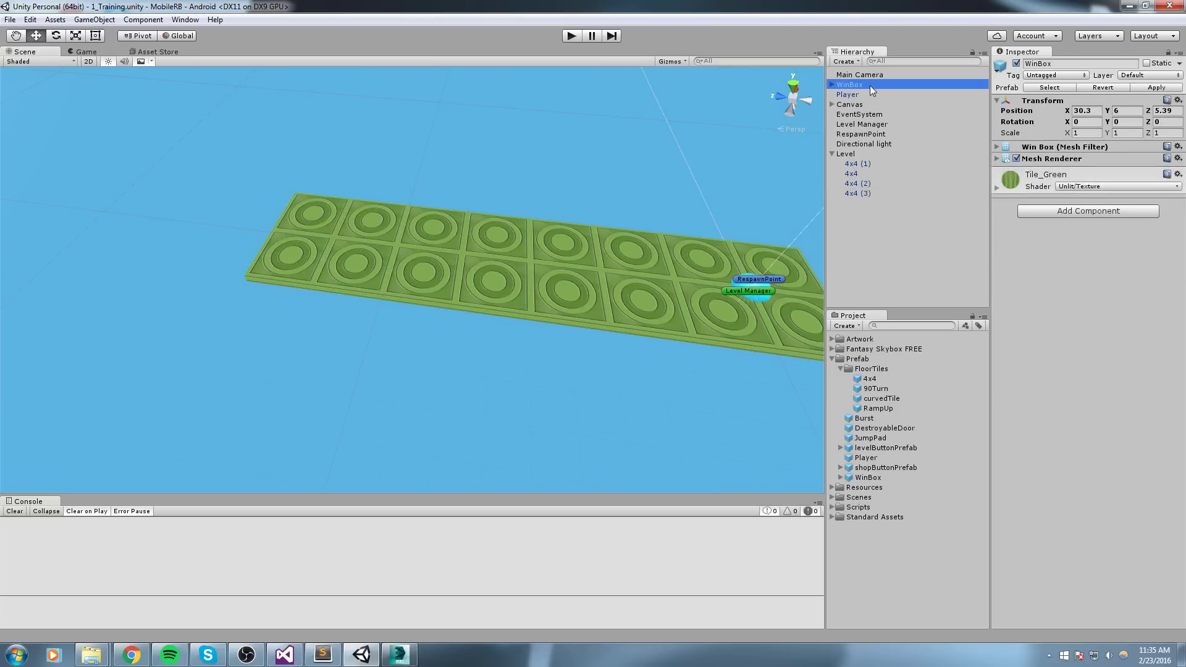
pyautogui.moveTo(702, 155); pyautogui.dragTo(636, 158, button='middle')
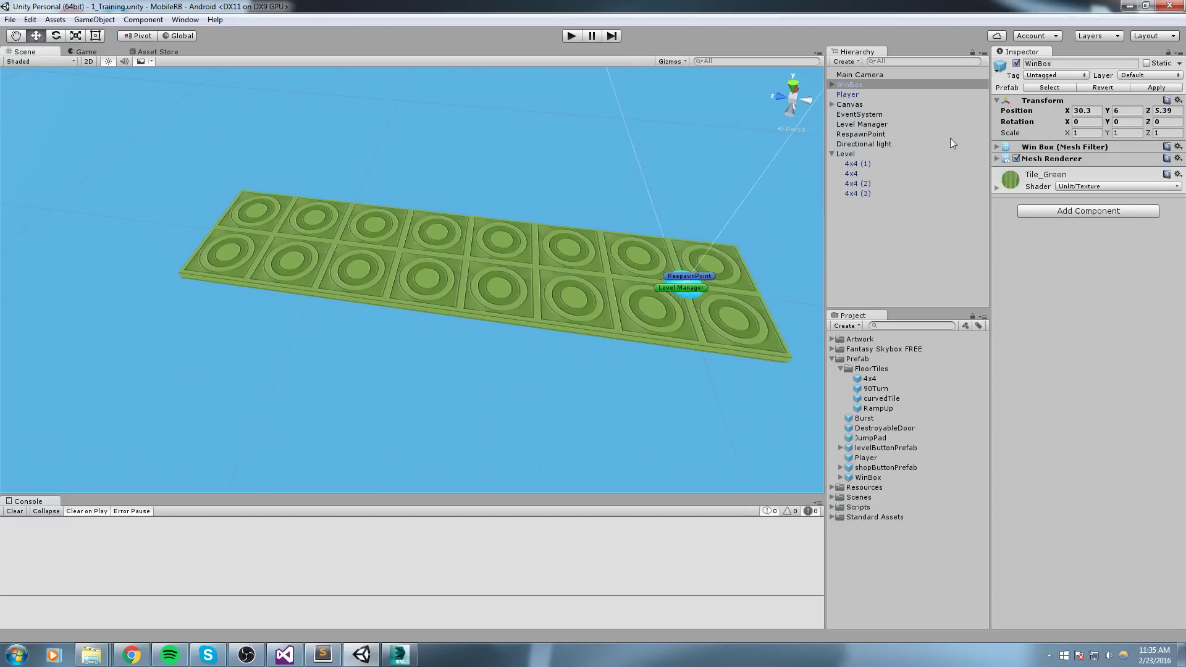
pyautogui.click(1092, 112)
pyautogui.write('0')
pyautogui.press('Tab')
pyautogui.write('0')
pyautogui.press('Tab')
pyautogui.write('0')
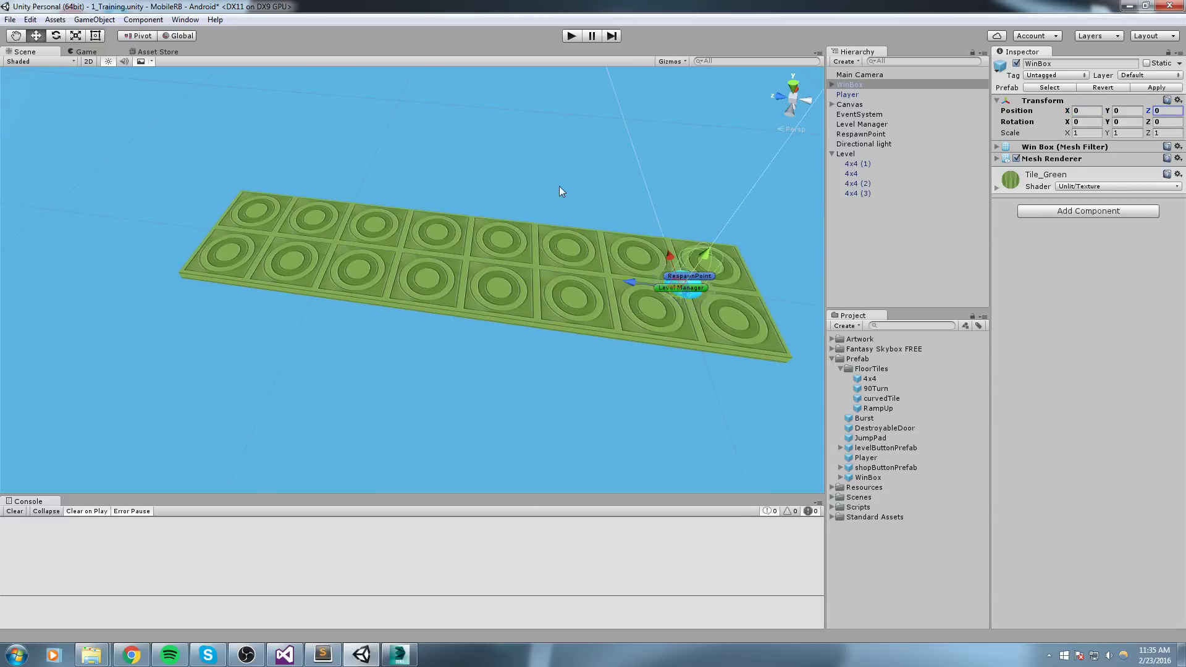
# Move the WinBox onto the tile at the far end of the strip, at Z position 12, and raise it to Y about 0.24.
pyautogui.keyDown('ctrl'); pyautogui.moveTo(631, 282); pyautogui.dragTo(168, 260); pyautogui.keyUp('ctrl')
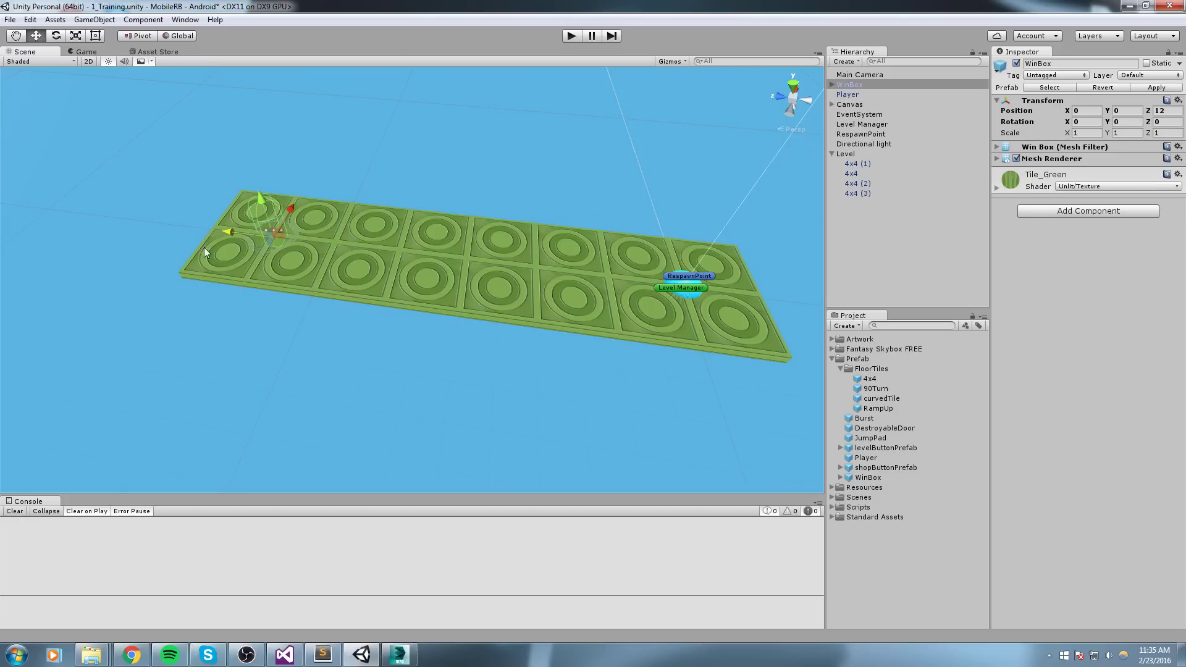
pyautogui.moveTo(261, 200); pyautogui.dragTo(250, 197)
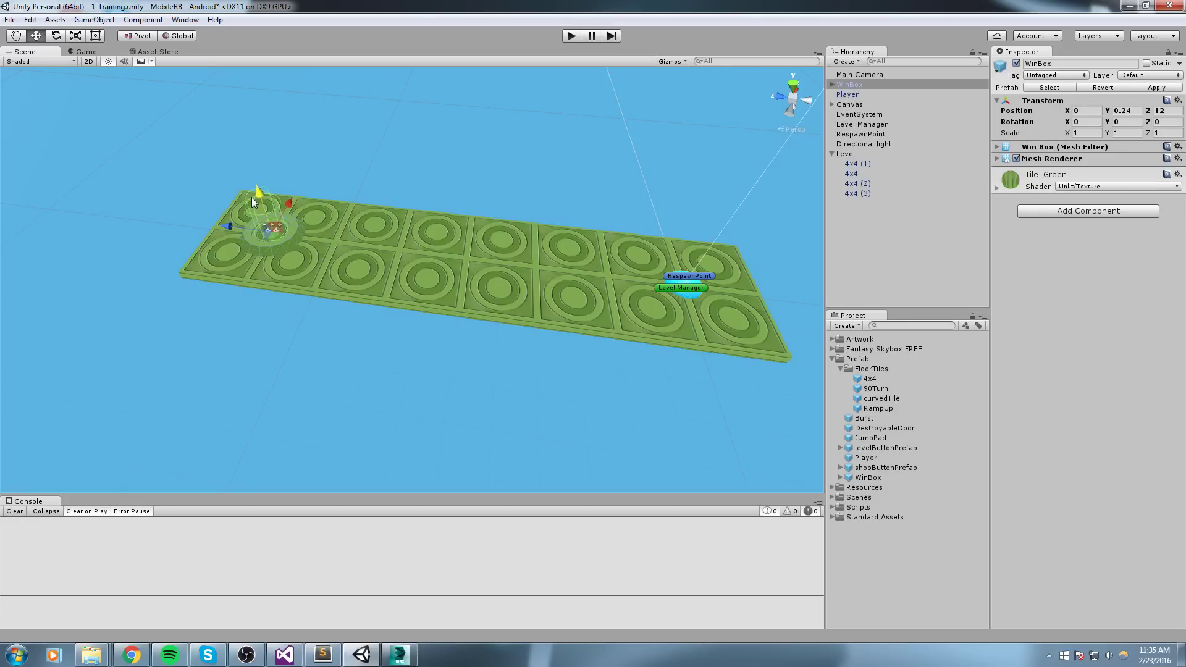
pyautogui.click(573, 199)
# Examine the individual 4x4 tiles along the strip and how the WinBox sits on the last one.
pyautogui.scroll(5, 356, 262)
pyautogui.moveTo(244, 270); pyautogui.dragTo(437, 259, button='middle')
pyautogui.click(446, 259)
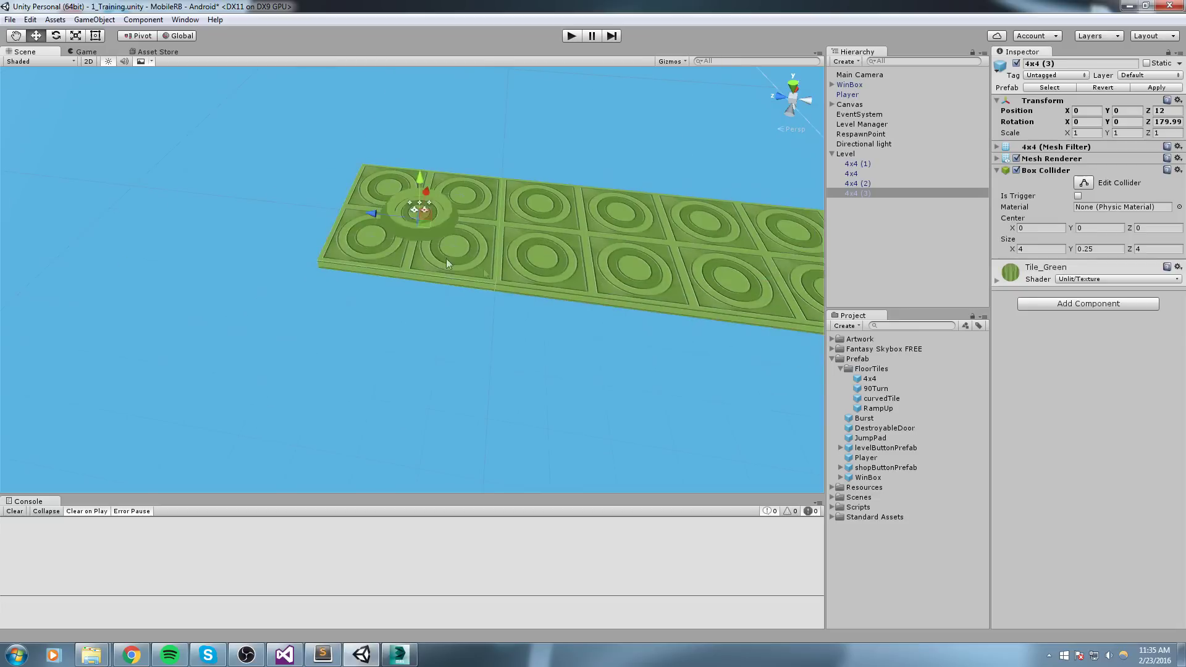
pyautogui.moveTo(685, 285); pyautogui.dragTo(465, 298, button='middle')
pyautogui.click(465, 298)
pyautogui.click(352, 294)
pyautogui.click(598, 314)
pyautogui.click(691, 332)
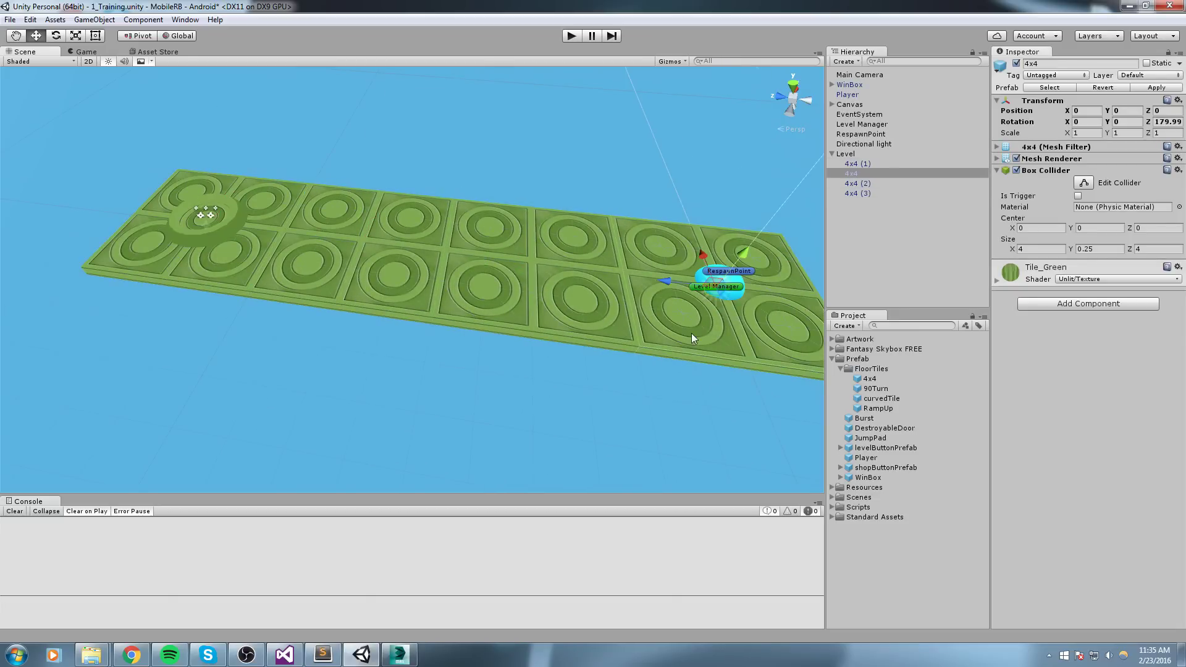
pyautogui.click(602, 393)
pyautogui.click(668, 336)
# Look through the FloorTiles prefabs and try placing a curvedTile on top of the second tile of the strip.
pyautogui.click(891, 388)
pyautogui.click(890, 397)
pyautogui.click(888, 408)
pyautogui.click(888, 401)
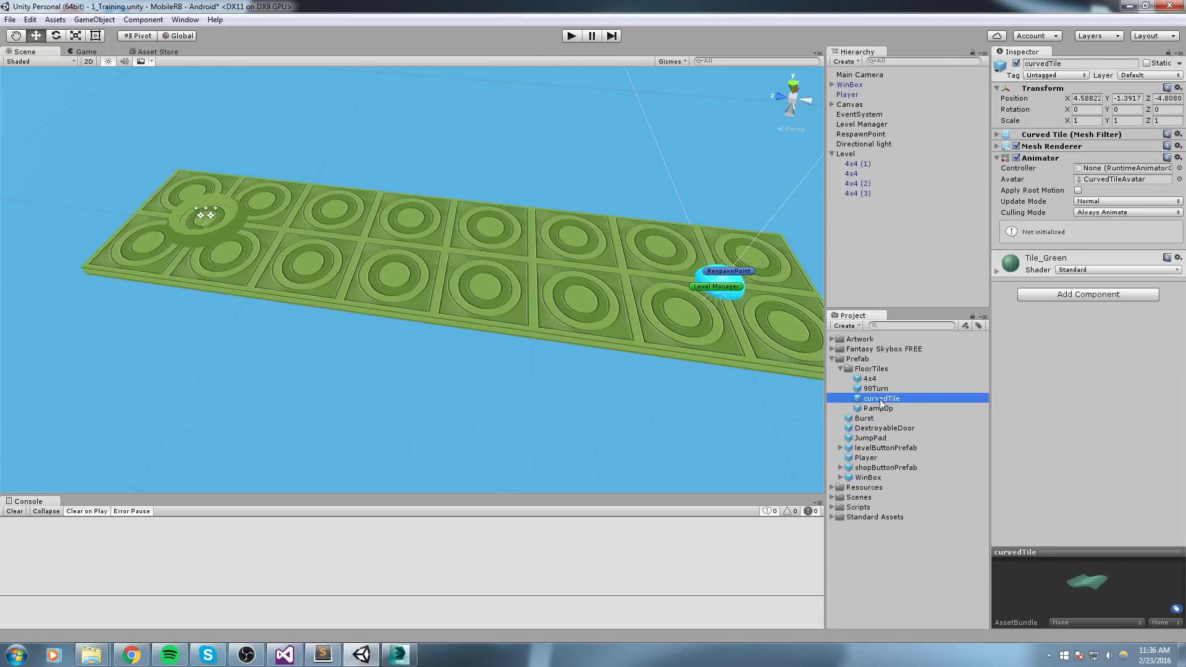
pyautogui.moveTo(882, 403); pyautogui.dragTo(538, 257)
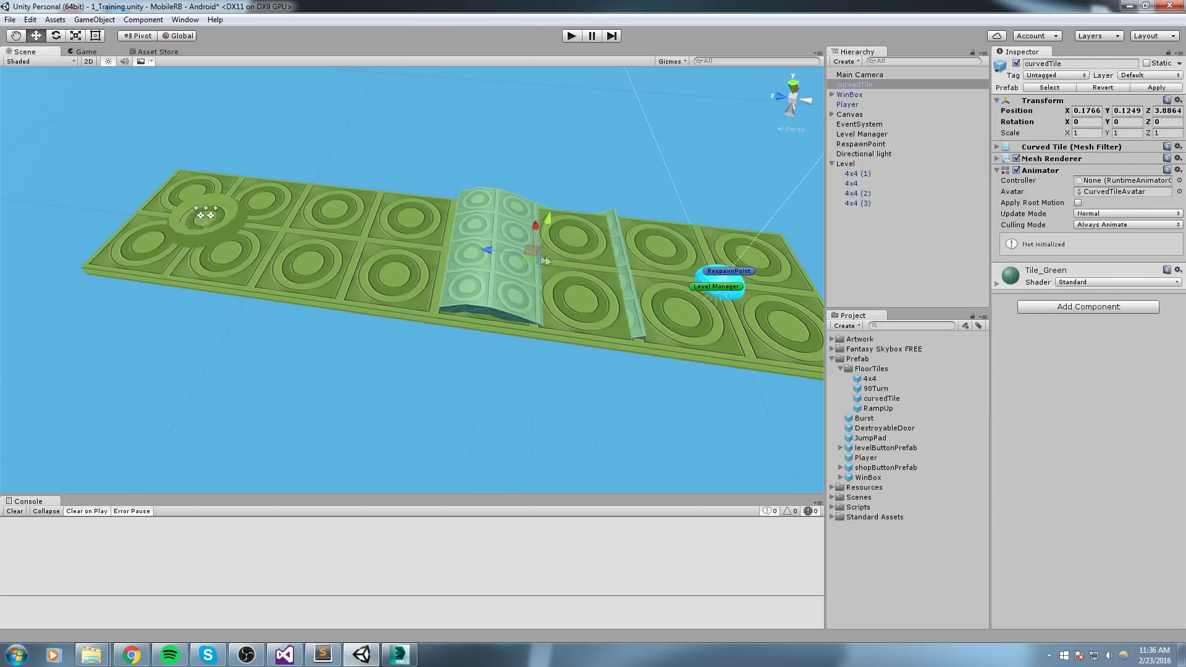
pyautogui.hotkey('ctrl', 'z')
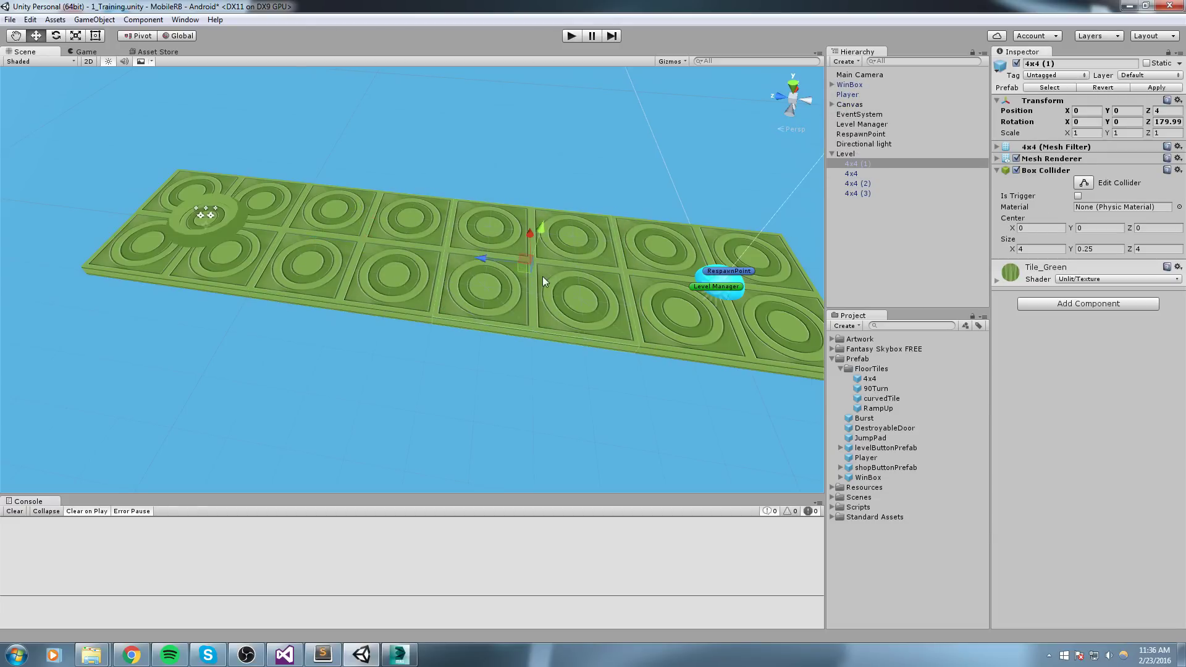
# Delete the 4x4 (1) tile and add a curvedTile prefab to the scene.
pyautogui.press('Delete')
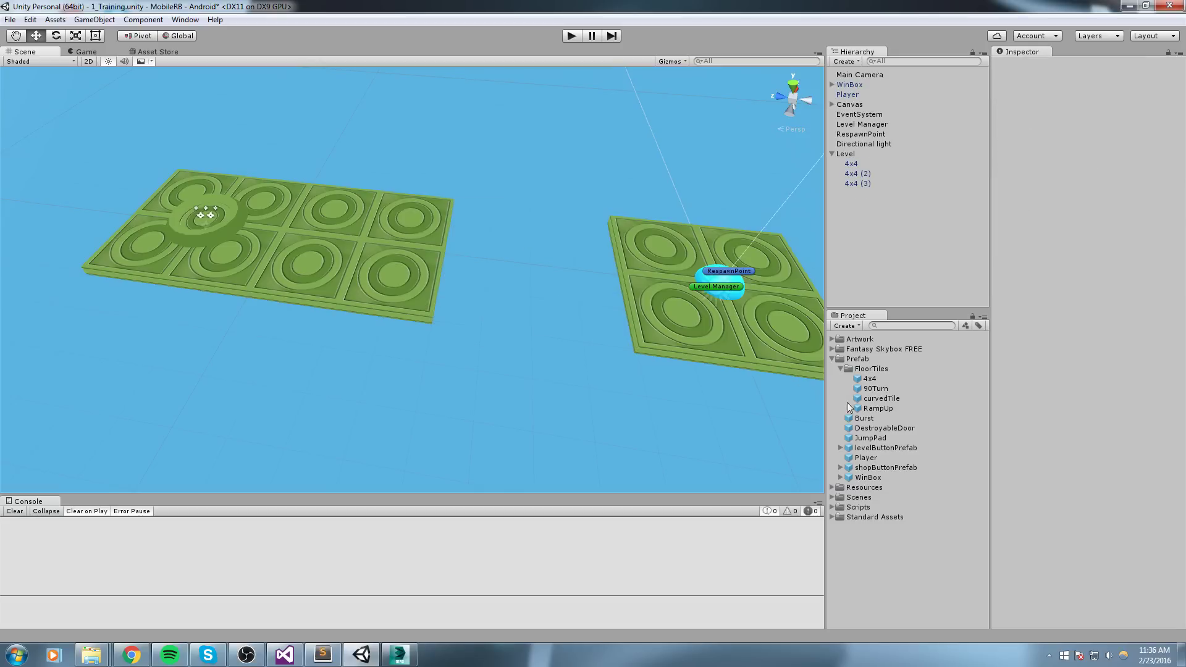
pyautogui.click(884, 446)
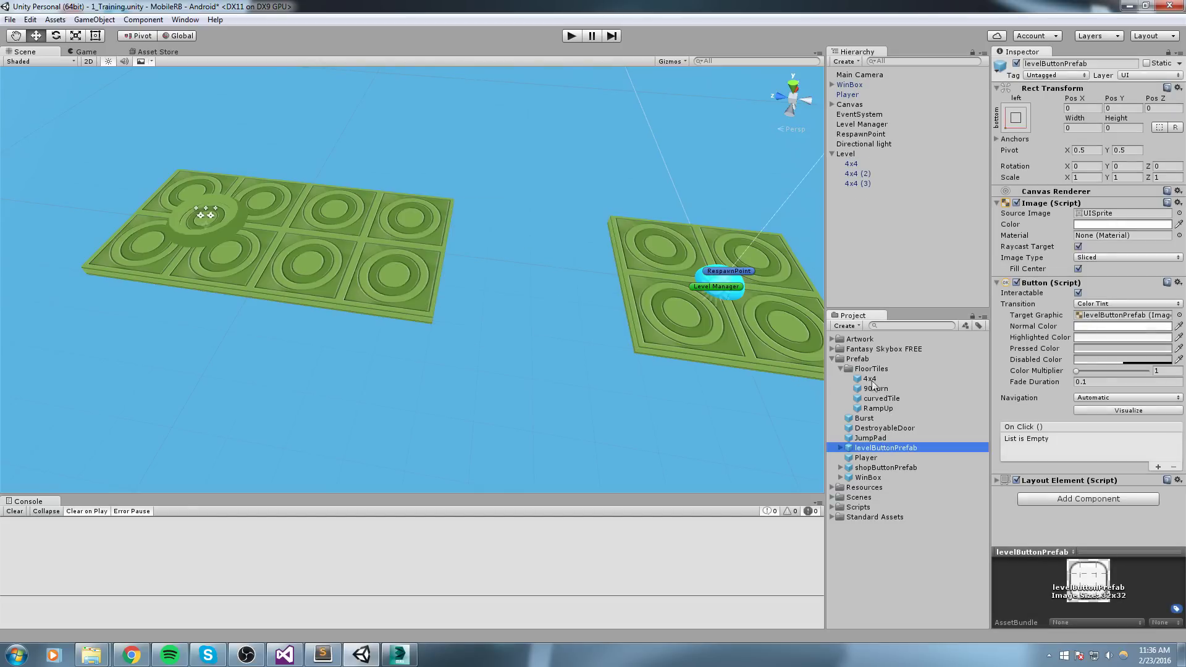
pyautogui.click(888, 398)
pyautogui.moveTo(887, 399); pyautogui.dragTo(663, 294)
# Reset the curvedTile's position to 0, 0, 0, and snap it along the strip to Z position 4 to fill the gap.
pyautogui.click(1081, 110)
pyautogui.write('0')
pyautogui.press('Tab')
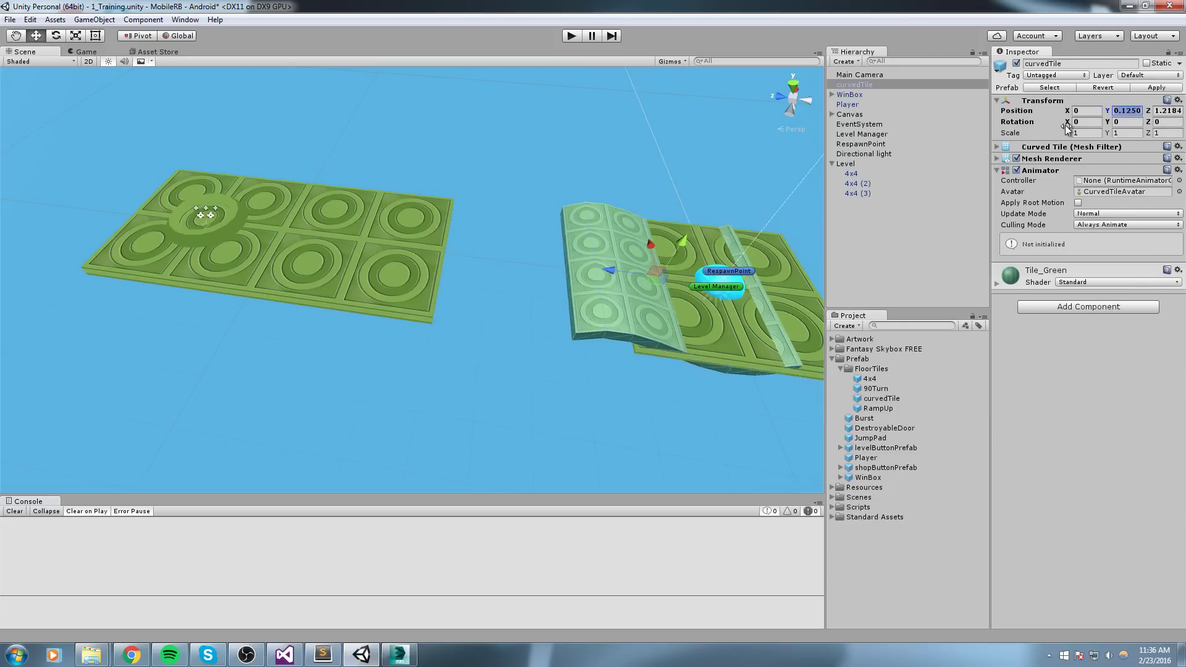
pyautogui.write('0')
pyautogui.press('Tab')
pyautogui.write('0')
pyautogui.keyDown('ctrl'); pyautogui.moveTo(662, 285); pyautogui.dragTo(576, 340); pyautogui.keyUp('ctrl')
pyautogui.scroll(2, 576, 339)
pyautogui.moveTo(708, 352); pyautogui.dragTo(657, 325, button='middle')
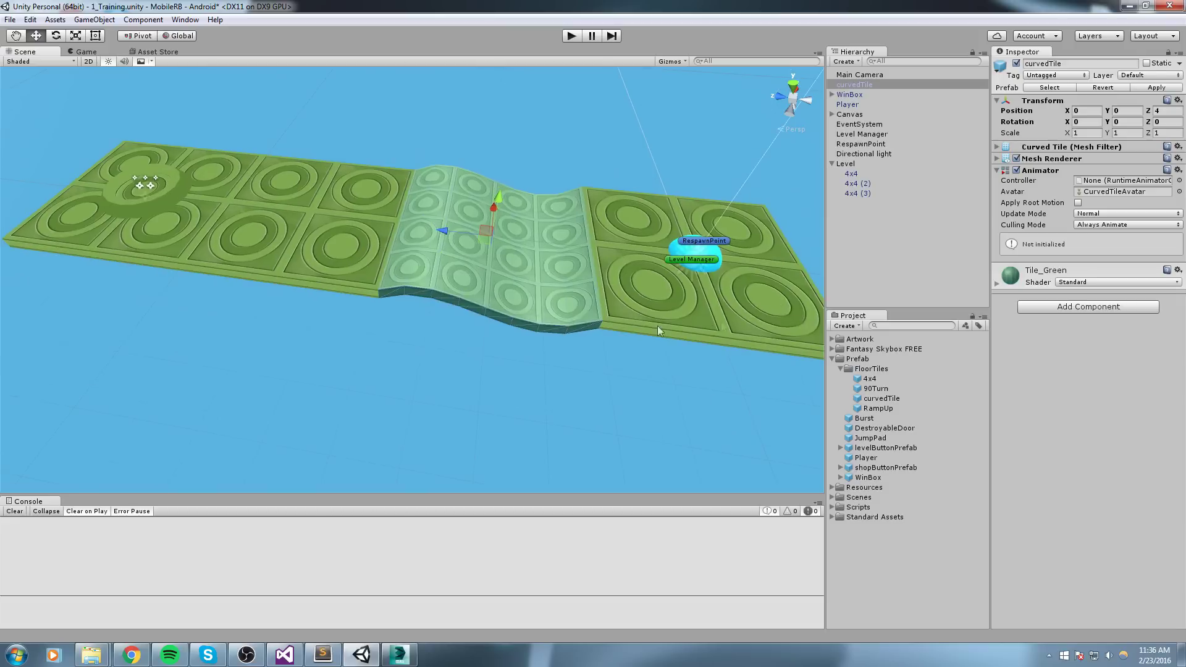
# Assign the Tile_Green material to the curvedTile and apply the change to its prefab.
pyautogui.click(832, 340)
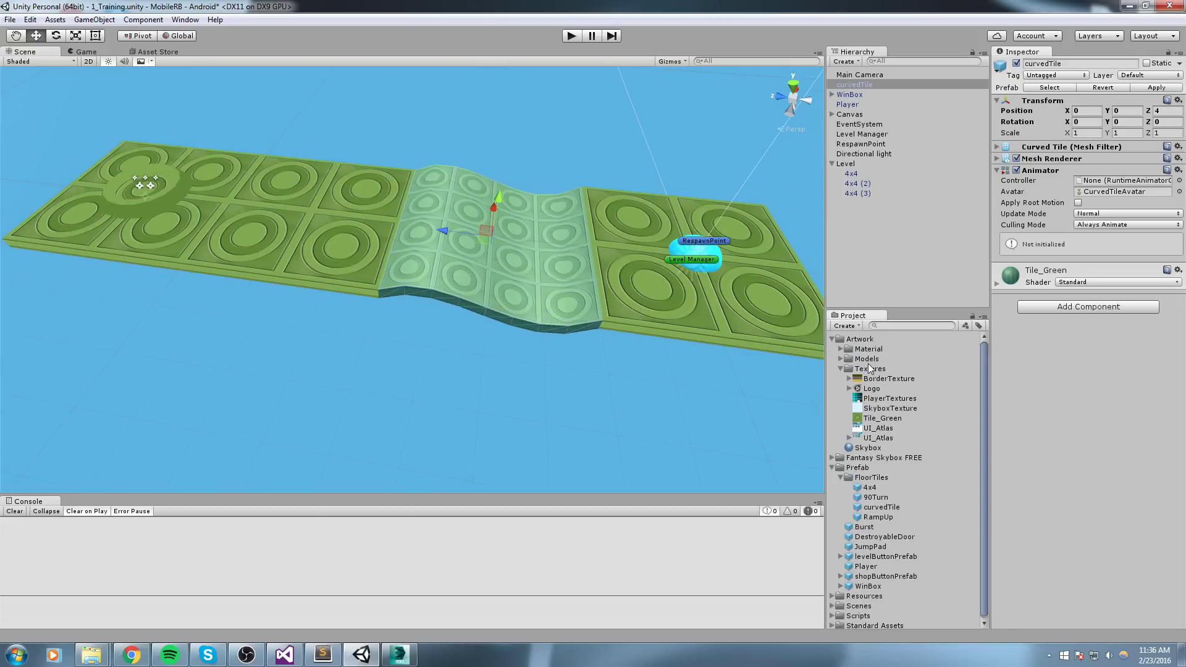
pyautogui.click(841, 368)
pyautogui.click(840, 349)
pyautogui.moveTo(884, 378); pyautogui.dragTo(516, 287)
pyautogui.click(1169, 88)
# Rotate the curvedTile about 180 degrees around its Z axis so it lines up with the neighbouring tiles.
pyautogui.keyDown('alt'); pyautogui.moveTo(616, 202); pyautogui.dragTo(484, 179); pyautogui.keyUp('alt')
pyautogui.moveTo(742, 213); pyautogui.dragTo(566, 213, button='middle')
pyautogui.press('e')
pyautogui.moveTo(555, 306); pyautogui.dragTo(239, 432)
pyautogui.keyDown('alt'); pyautogui.moveTo(389, 334); pyautogui.dragTo(584, 295); pyautogui.keyUp('alt')
pyautogui.moveTo(584, 295)
pyautogui.mouseDown(button='middle')
pyautogui.moveTo(612, 279)
pyautogui.moveTo(597, 292)
pyautogui.mouseUp(button='middle')
pyautogui.scroll(-4, 635, 152)
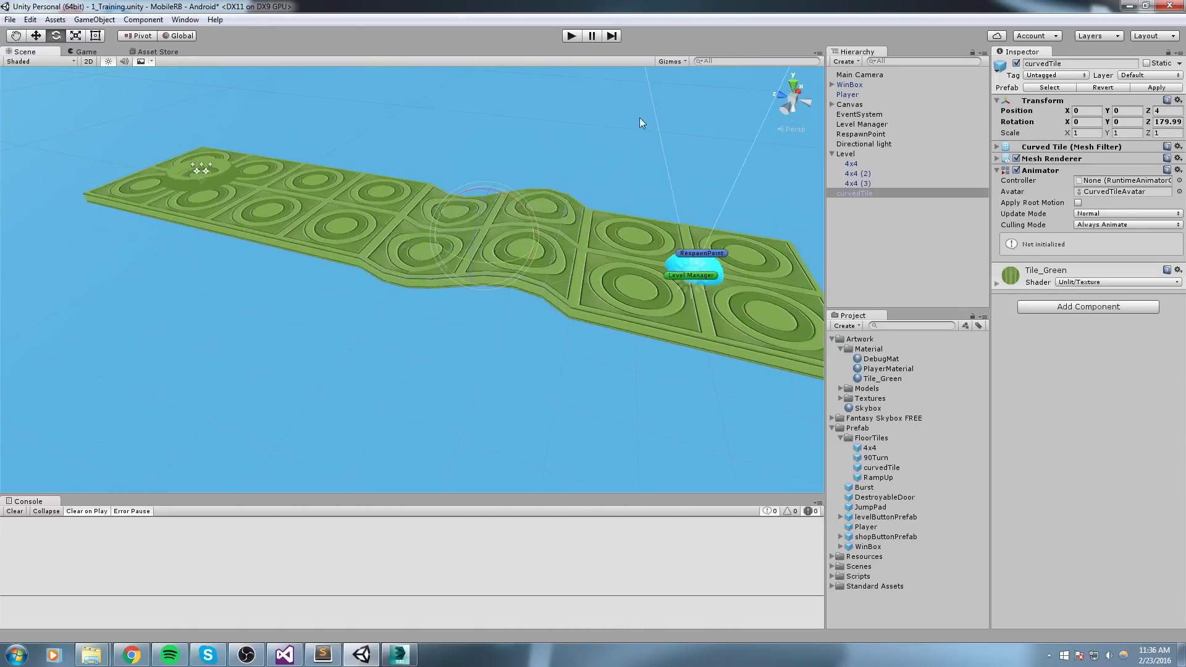
pyautogui.click(643, 149)
pyautogui.scroll(-3, 652, 144)
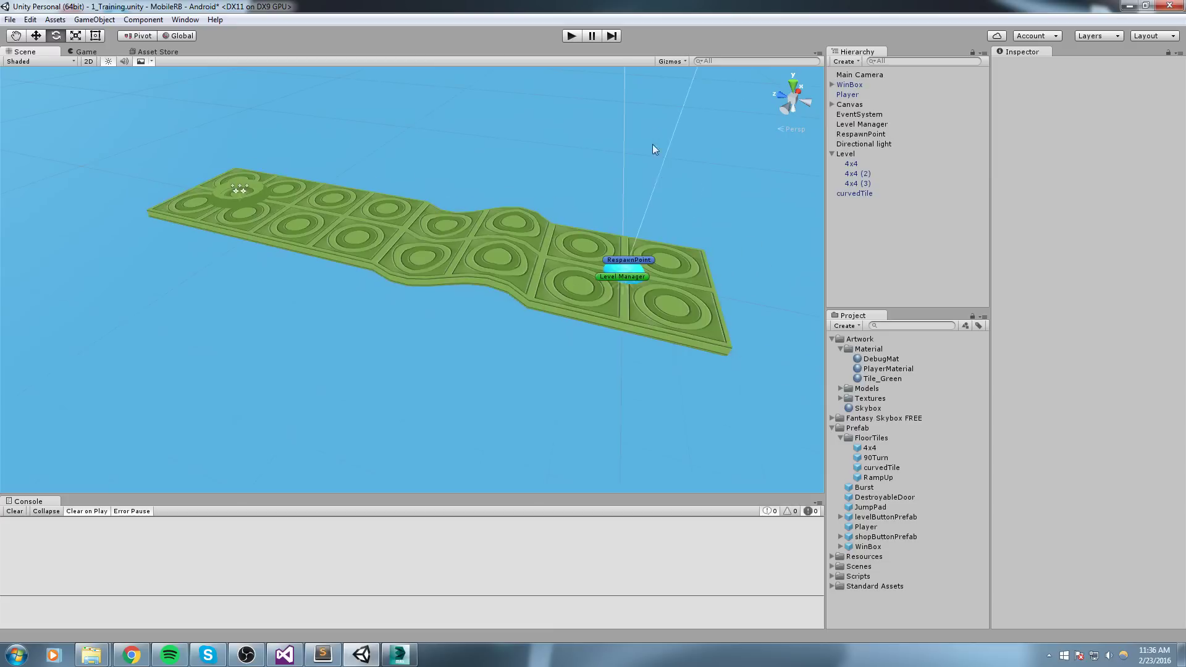
# Check the RespawnPoint's placement on the first tile, playtest the level, and stop the game.
pyautogui.click(859, 114)
pyautogui.click(860, 133)
pyautogui.scroll(2, 805, 184)
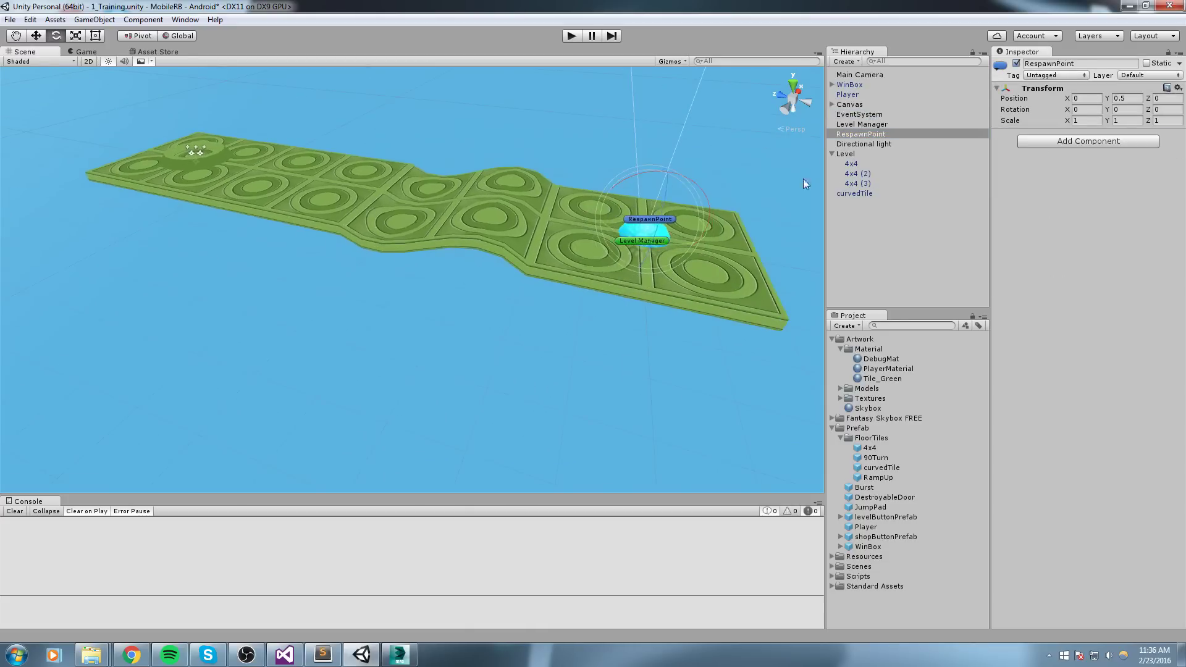
pyautogui.keyDown('alt'); pyautogui.moveTo(614, 116); pyautogui.dragTo(536, 152); pyautogui.keyUp('alt')
pyautogui.press('w')
pyautogui.scroll(2, 418, 214)
pyautogui.keyDown('alt'); pyautogui.moveTo(418, 214); pyautogui.dragTo(630, 157); pyautogui.keyUp('alt')
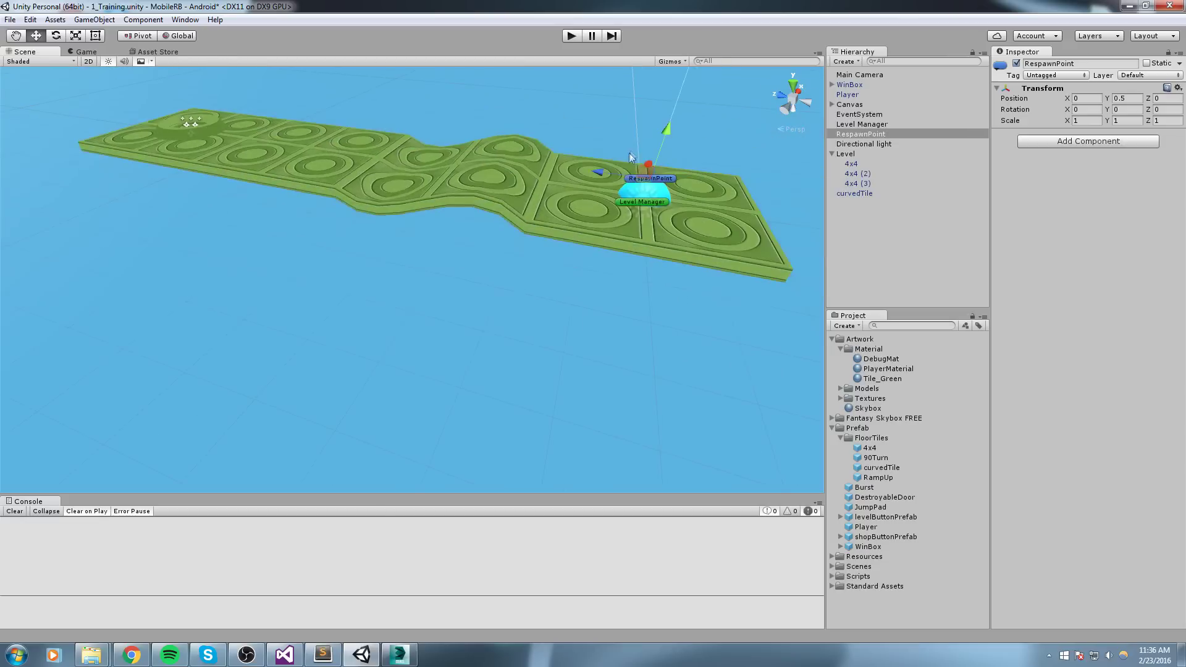
pyautogui.click(569, 36)
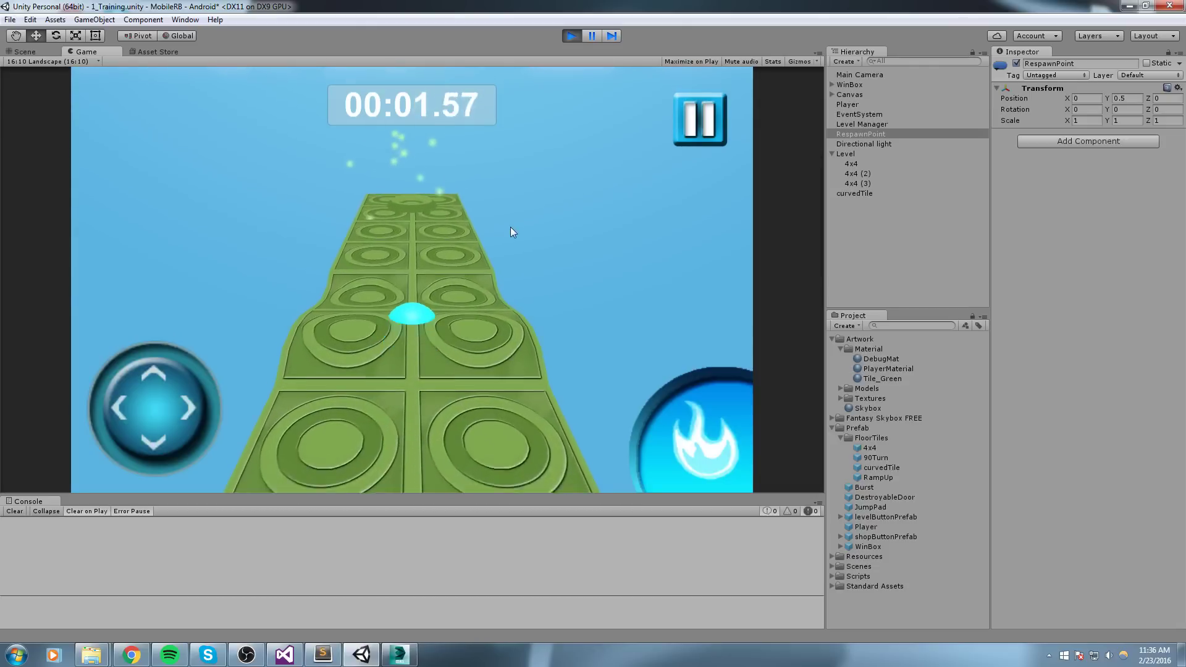
pyautogui.click(569, 36)
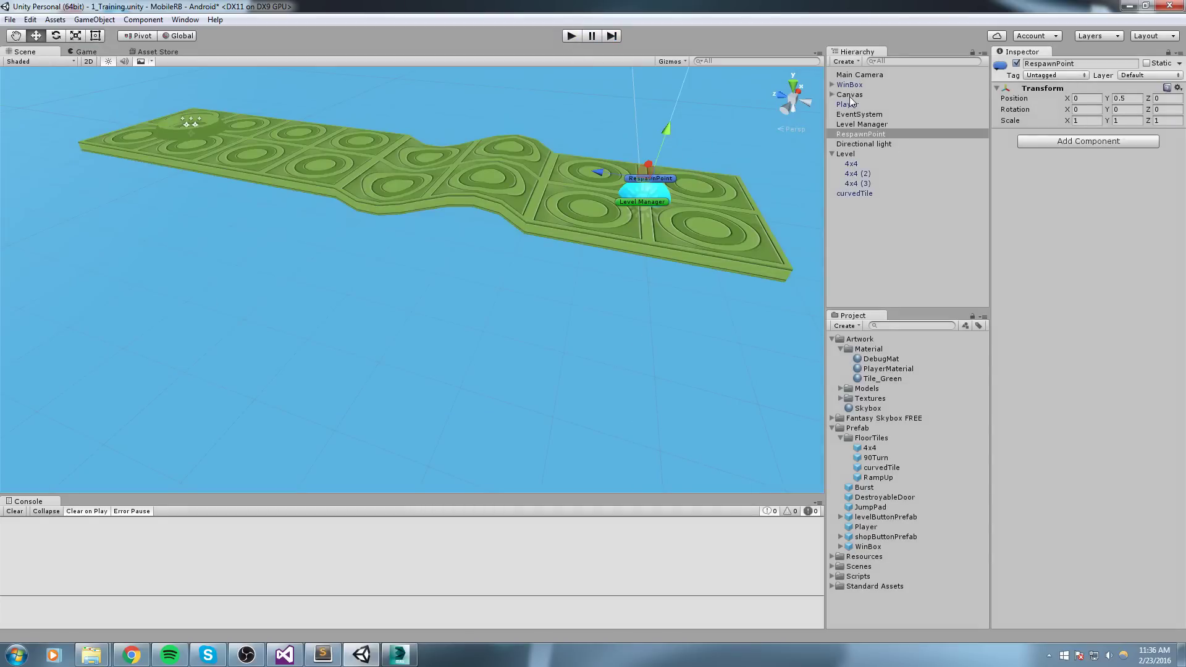
# Add a Mesh Collider to the curvedTile and apply the change to its prefab.
pyautogui.click(449, 189)
pyautogui.scroll(3, 448, 191)
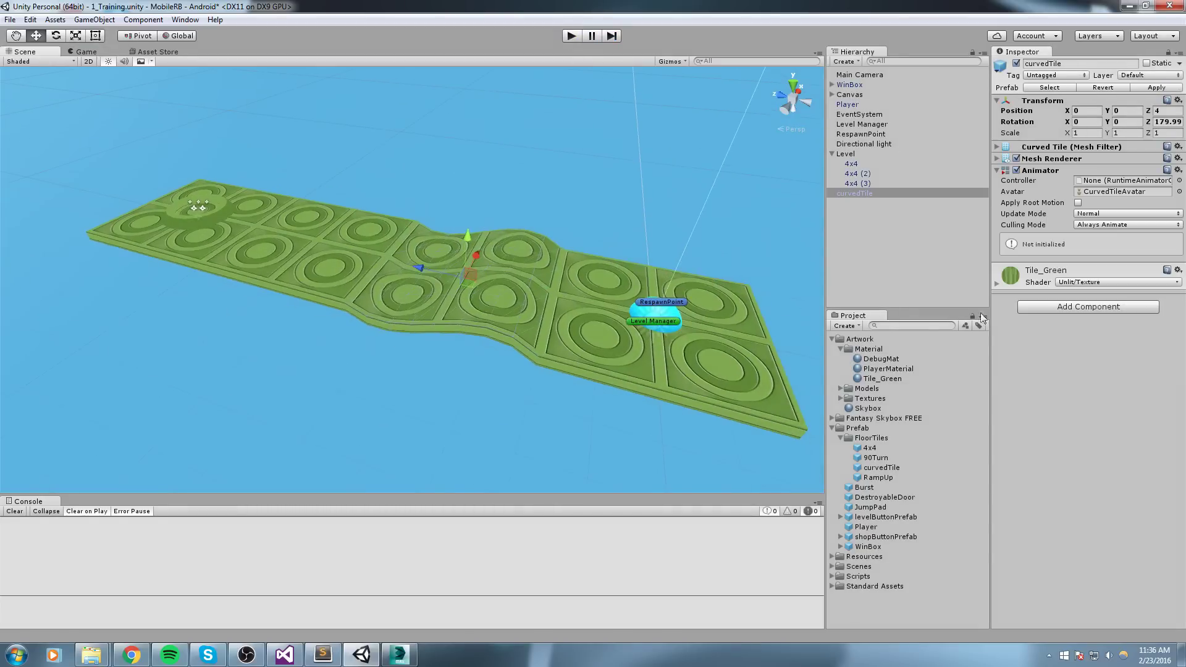
pyautogui.click(1061, 312)
pyautogui.write('mesh')
pyautogui.press('Return')
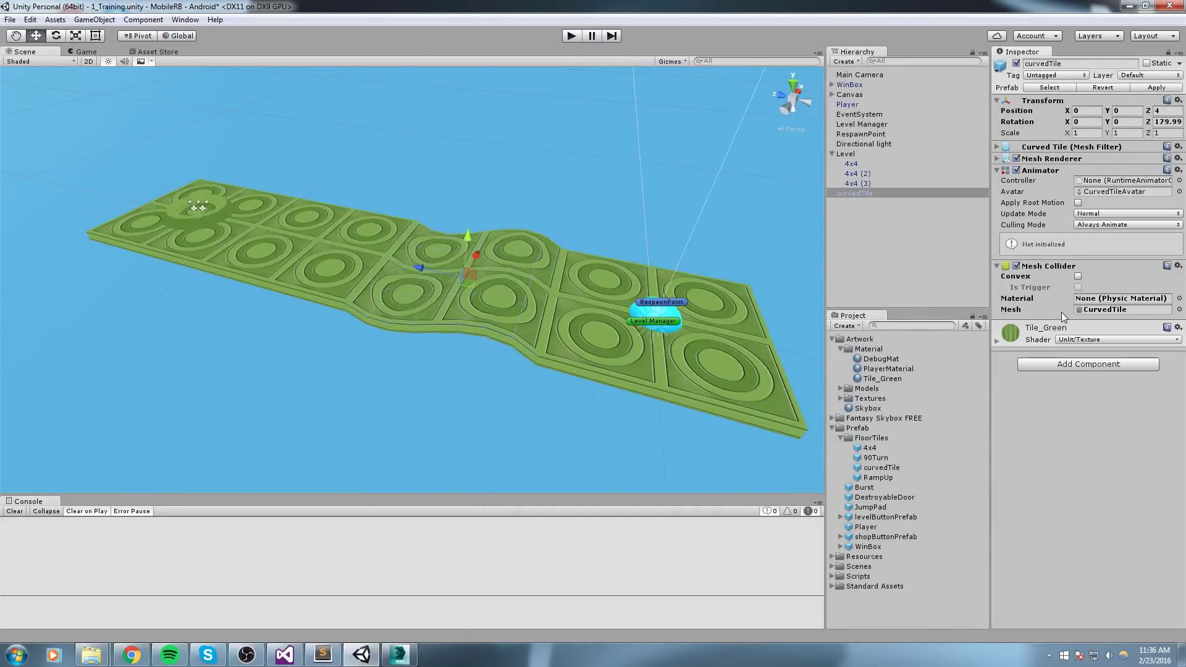
pyautogui.click(1152, 88)
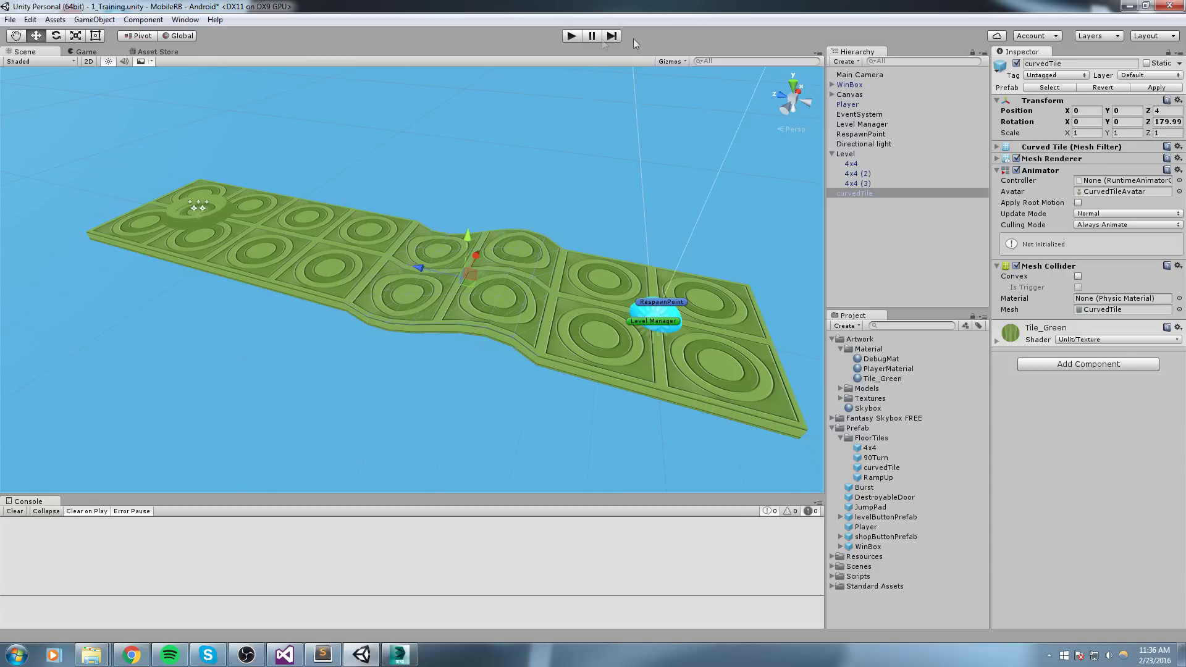
# Playtest the level by rolling the ball over the curved tile to the WinBox, and stop the game.
pyautogui.click(576, 36)
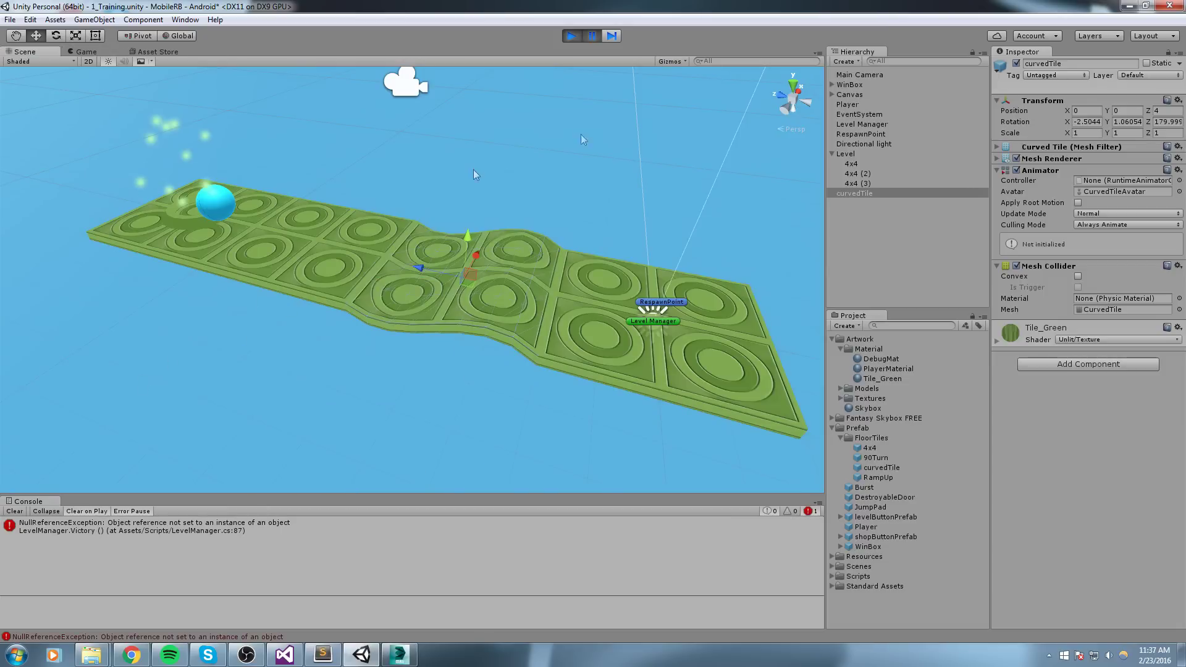
pyautogui.moveTo(581, 139); pyautogui.dragTo(503, 200, button='middle')
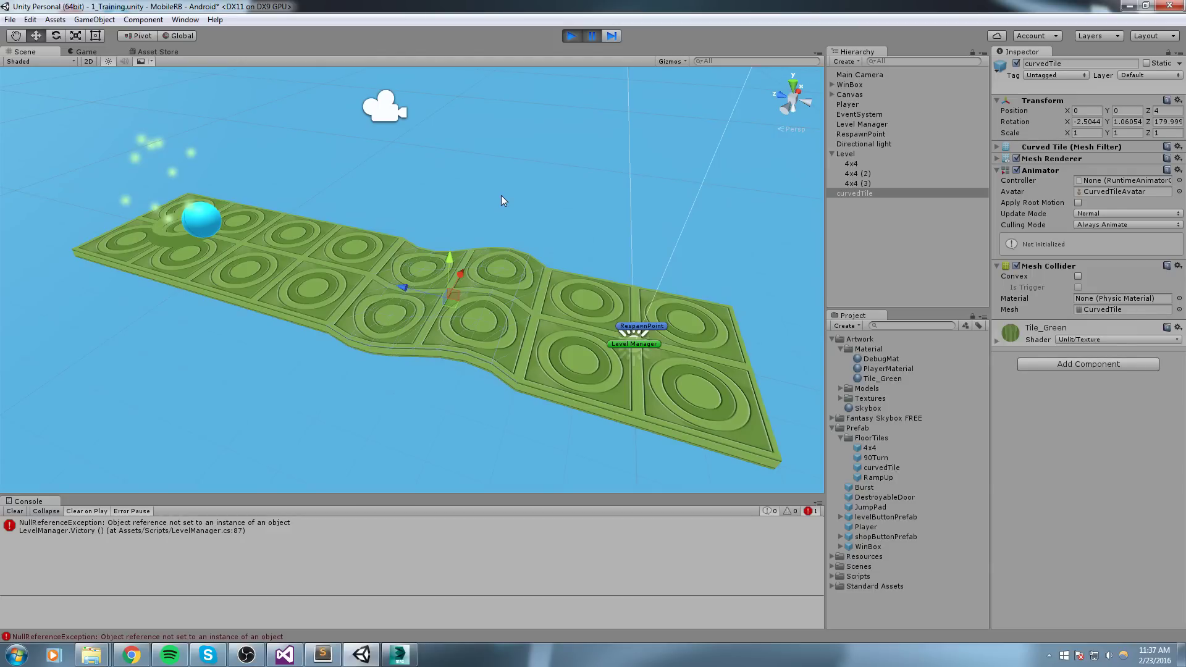
pyautogui.click(572, 35)
pyautogui.click(558, 295)
pyautogui.moveTo(401, 275); pyautogui.dragTo(364, 247, button='middle')
pyautogui.click(318, 269)
pyautogui.click(575, 290)
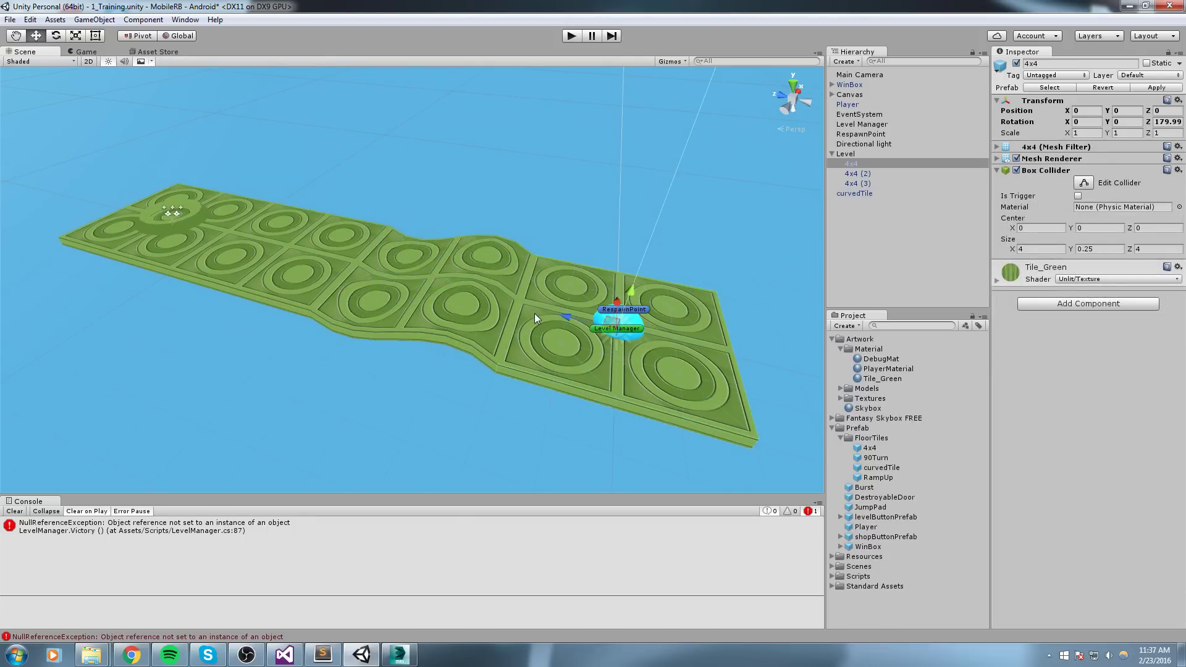
# Switch to 3ds Max, delete all objects in the scene, and activate the Box tool with snapping turned on.
pyautogui.hotkey('alt', 'Tab')
pyautogui.hotkey('ctrl', 'a')
pyautogui.press('Delete')
pyautogui.scroll(-1, 634, 362)
pyautogui.click(1084, 85)
pyautogui.click(1104, 165)
pyautogui.press('s')
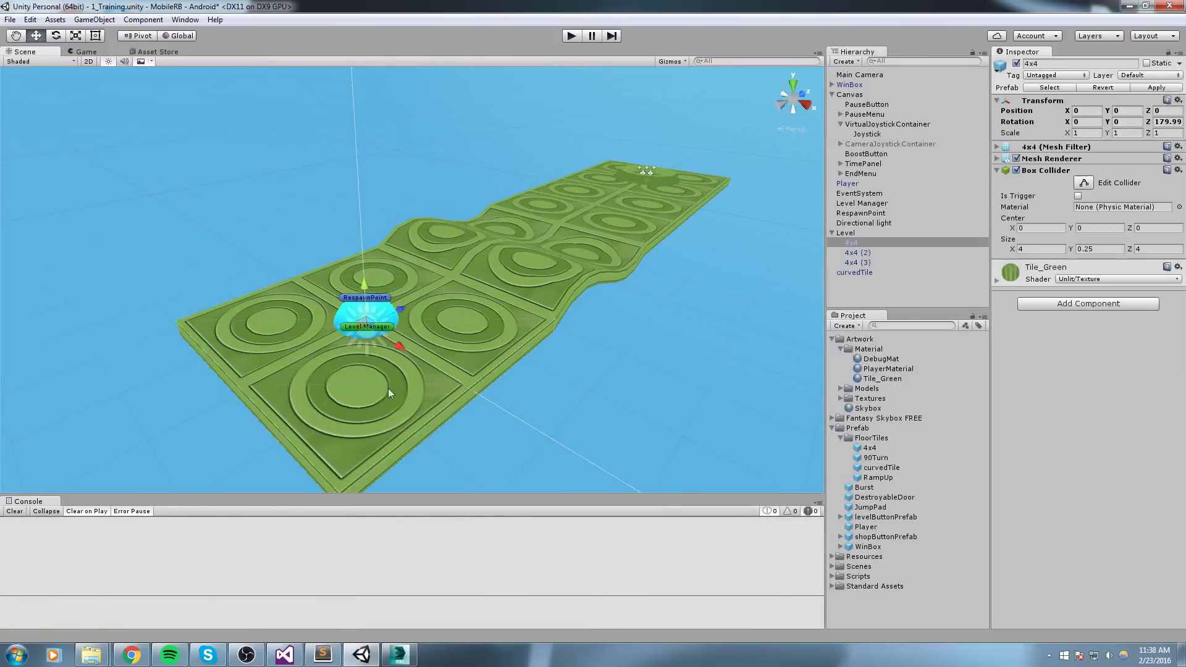
# Inspect the starting tile's edge in Unity, and draw a snapped box 1 m long, 5 m wide and 1 m high in 3ds Max.
pyautogui.moveTo(388, 388); pyautogui.dragTo(252, 456, button='right')
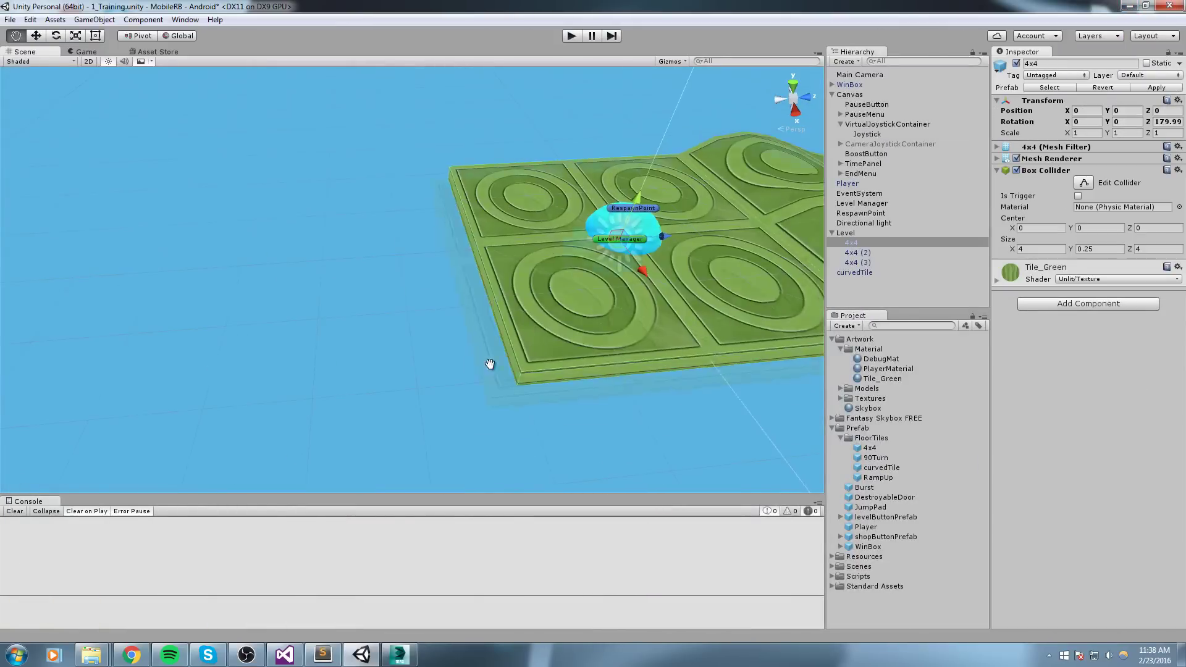
pyautogui.moveTo(490, 362); pyautogui.dragTo(331, 433, button='middle')
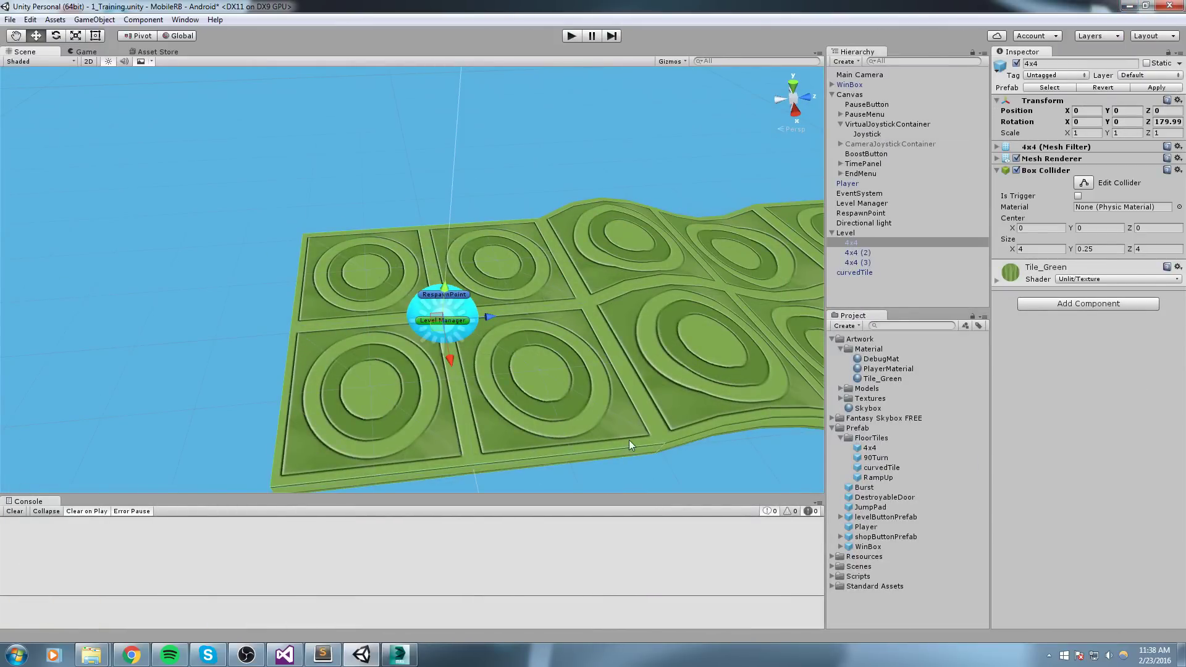
pyautogui.moveTo(652, 396); pyautogui.dragTo(729, 426, button='right')
pyautogui.moveTo(729, 427); pyautogui.dragTo(763, 346, button='middle')
pyautogui.click(399, 654)
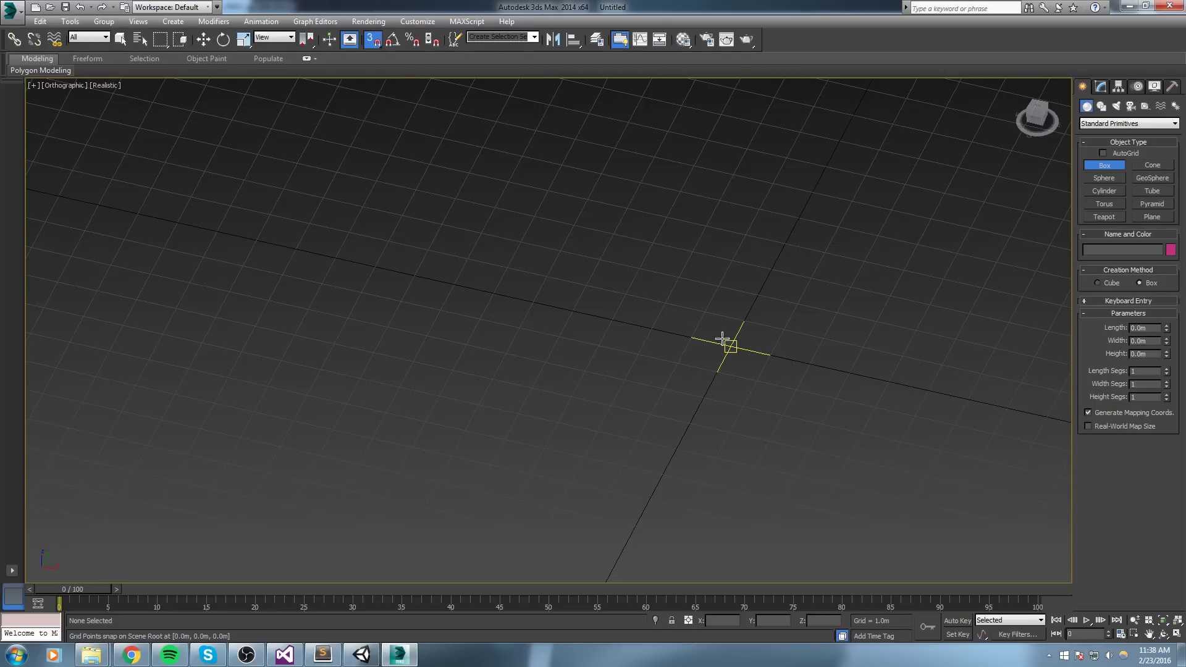
pyautogui.moveTo(758, 344); pyautogui.dragTo(716, 346, button='middle')
pyautogui.moveTo(624, 309); pyautogui.dragTo(805, 373)
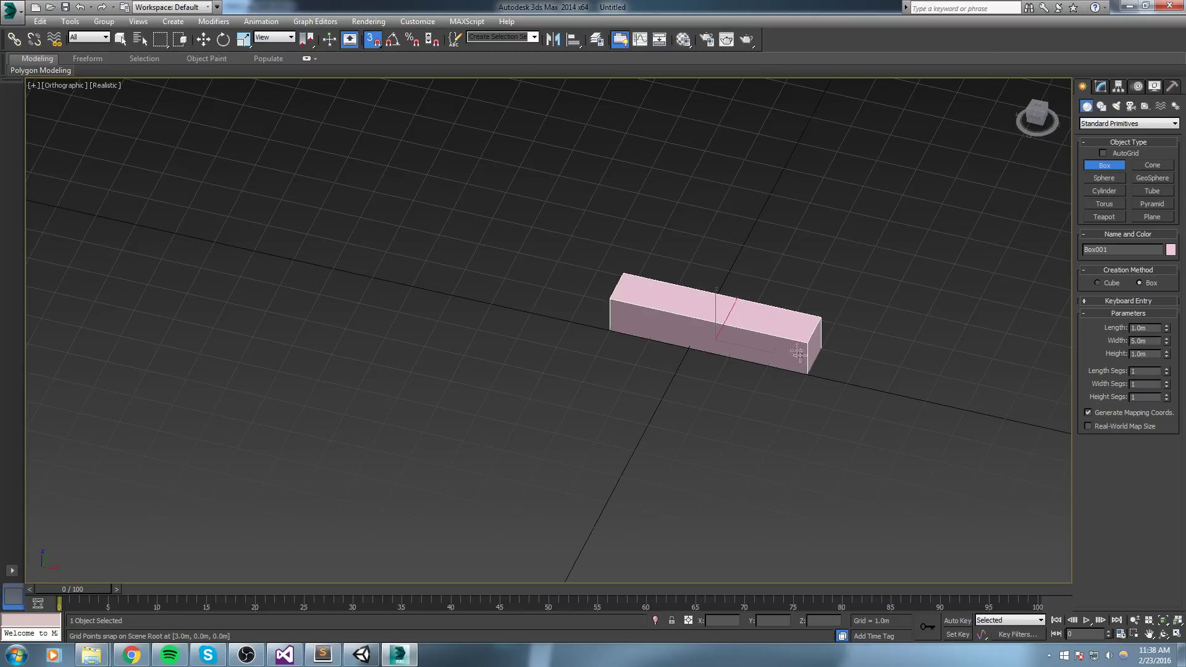
# Switch the viewport to the top view and convert the box to an Editable Poly.
pyautogui.press('w')
pyautogui.moveTo(781, 347); pyautogui.dragTo(613, 343, button='middle')
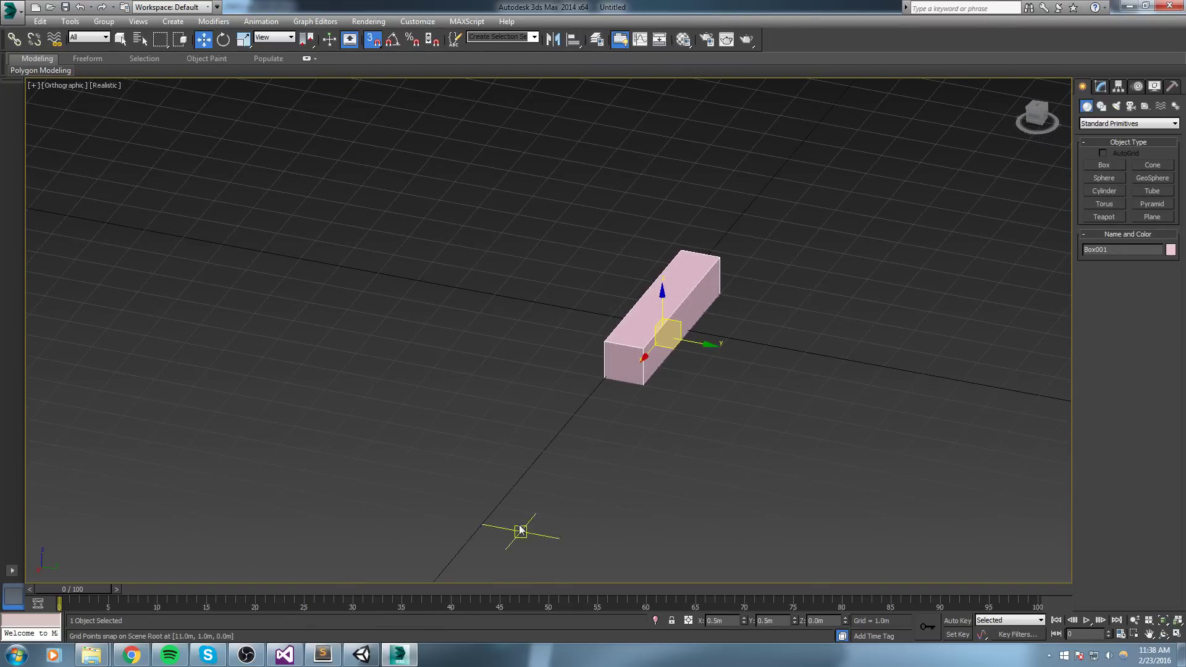
pyautogui.scroll(5, 599, 354)
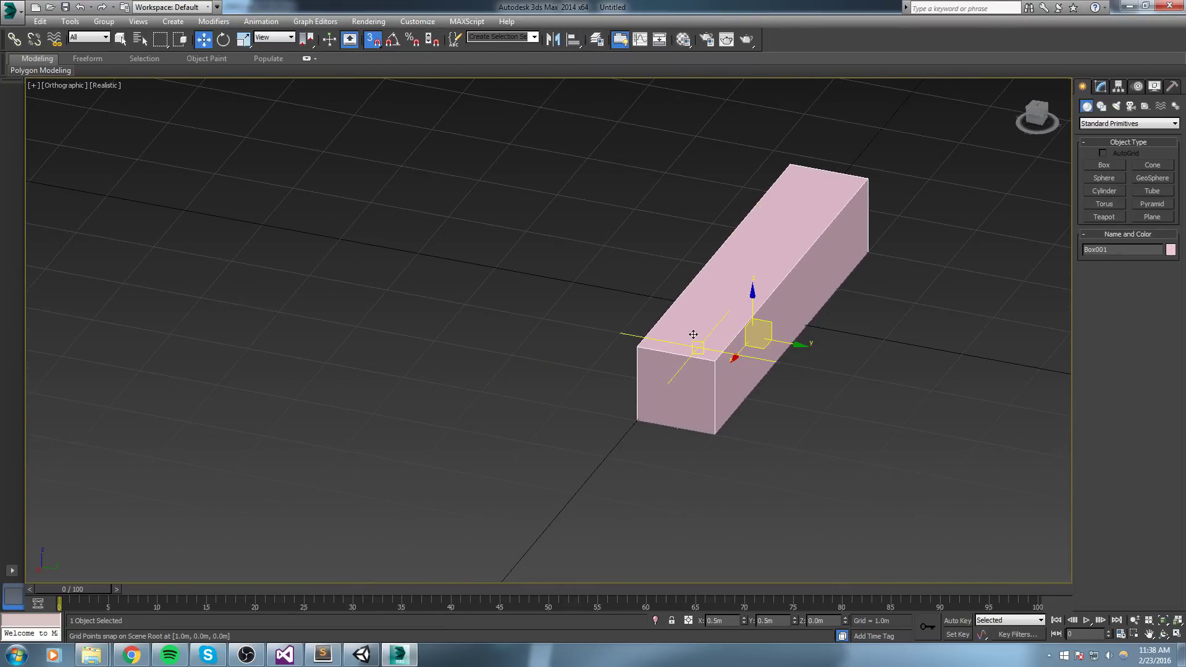
pyautogui.press('t')
pyautogui.moveTo(629, 302); pyautogui.dragTo(707, 166, button='middle')
pyautogui.scroll(4, 599, 336)
pyautogui.moveTo(599, 336); pyautogui.dragTo(745, 217, button='middle')
pyautogui.hotkey('alt', 'p')
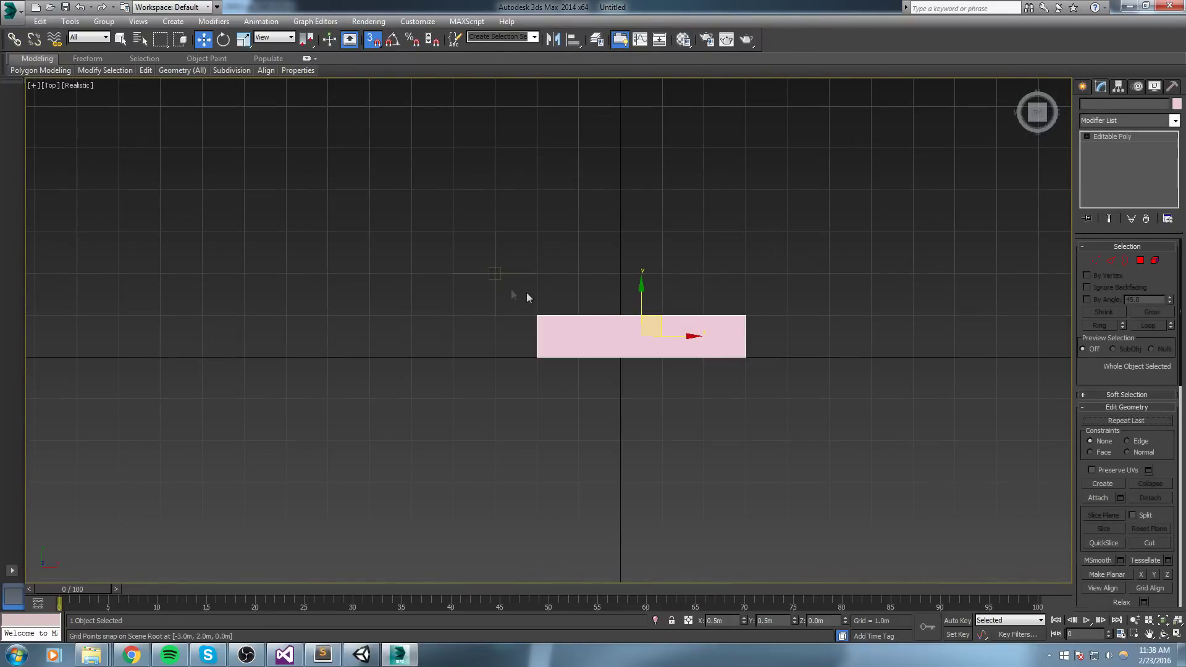
# Convert the box to an Editable Poly and move the vertices of its +X end to X 2 m.
pyautogui.rightClick(667, 342)
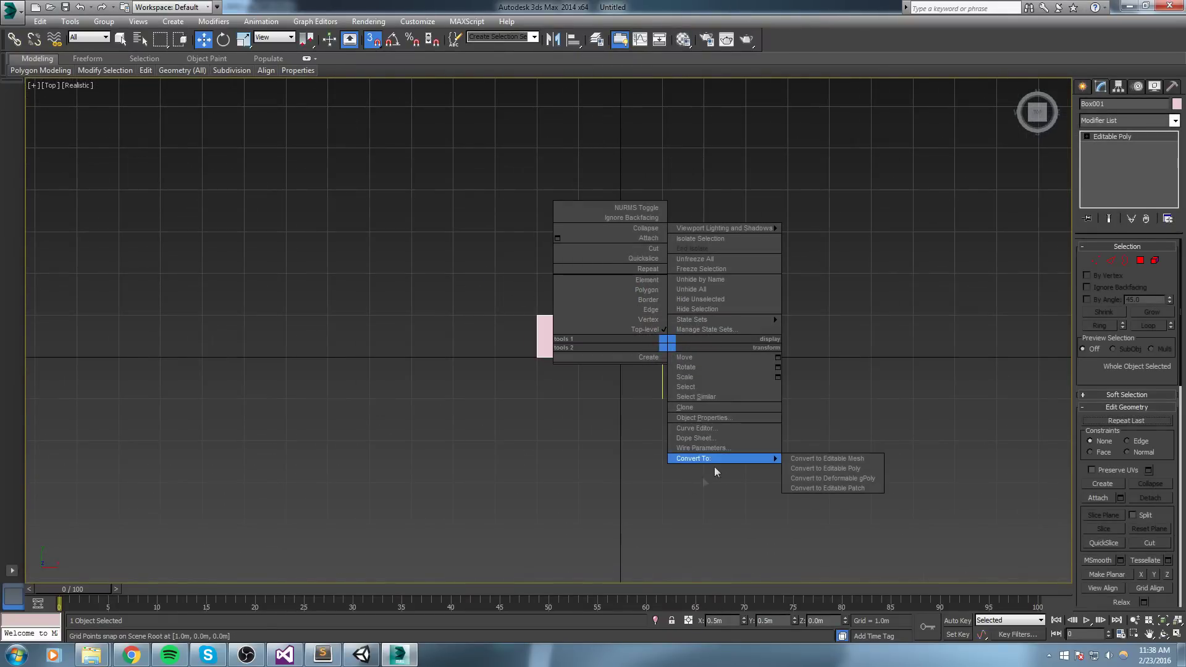
pyautogui.click(840, 470)
pyautogui.press('1')
pyautogui.press('s')
pyautogui.moveTo(757, 326); pyautogui.dragTo(799, 337)
pyautogui.moveTo(788, 260); pyautogui.dragTo(730, 389)
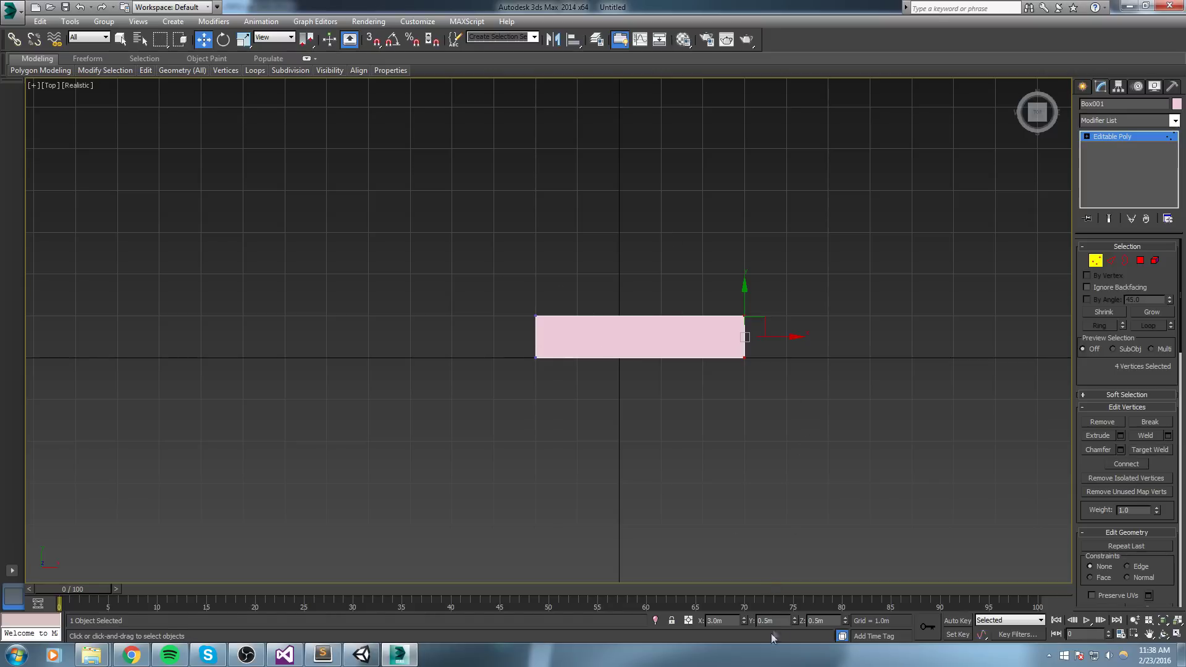
pyautogui.write('2')
pyautogui.press('Return')
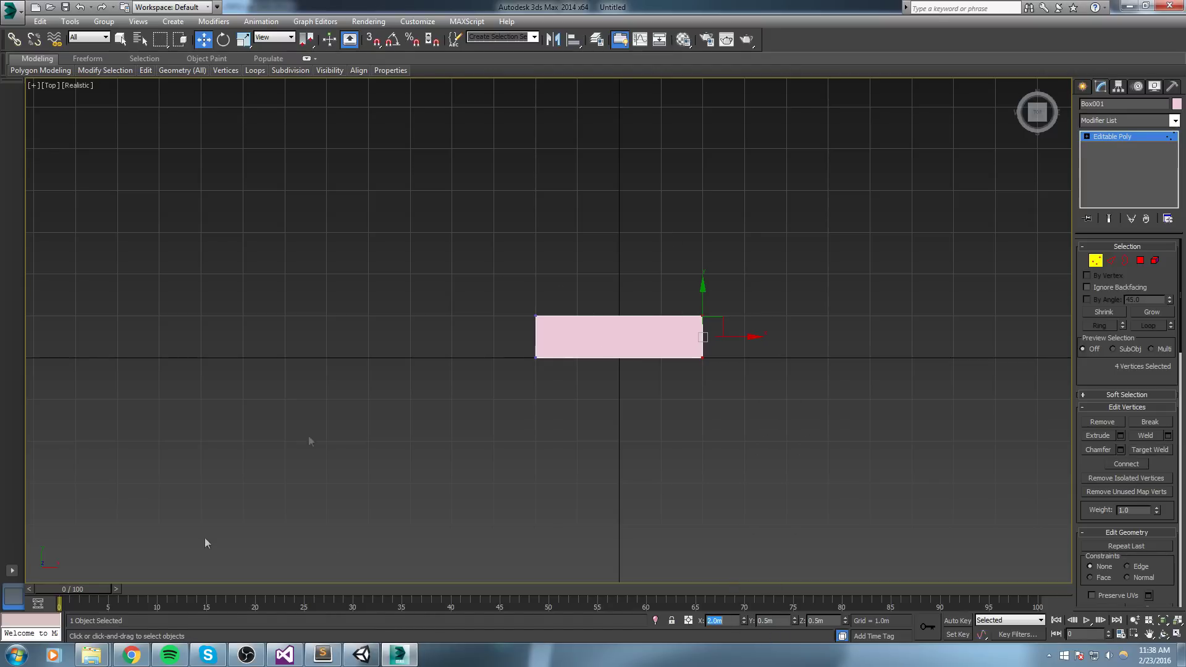
# Thin the box by moving the vertices of its upper long side in the top view to Y 0.5 m.
pyautogui.moveTo(420, 252); pyautogui.dragTo(810, 339)
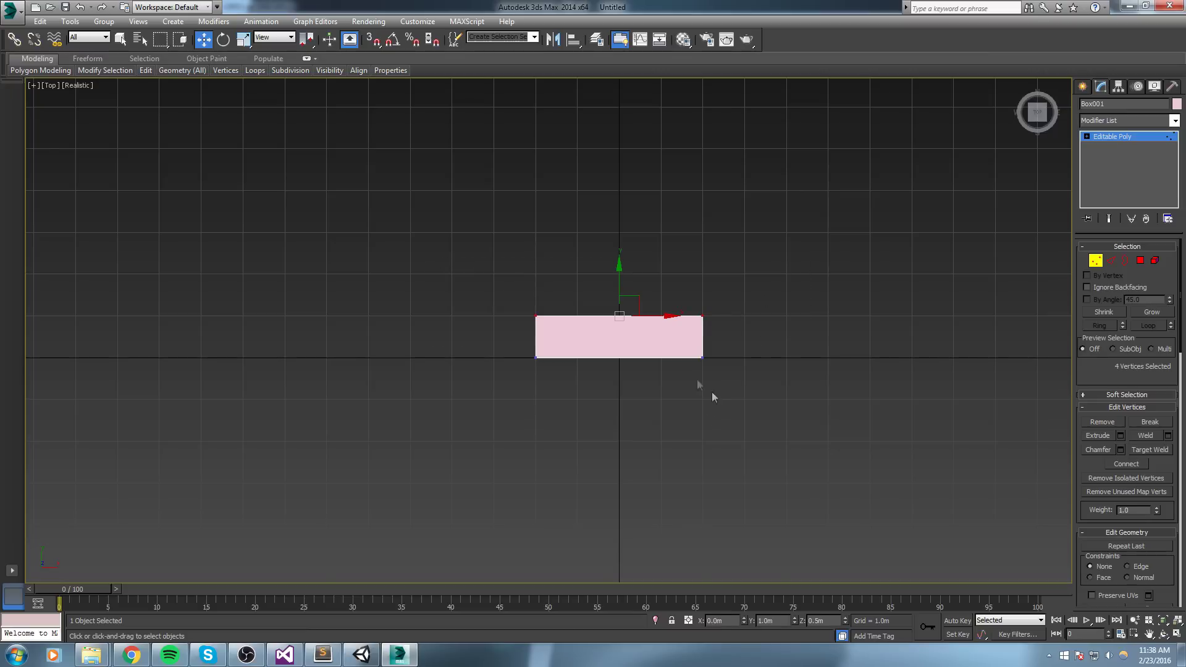
pyautogui.moveTo(616, 276)
pyautogui.mouseDown()
pyautogui.moveTo(615, 307)
pyautogui.moveTo(615, 291)
pyautogui.mouseUp()
pyautogui.hotkey('ctrl', 'z')
pyautogui.write('0.5')
pyautogui.press('Return')
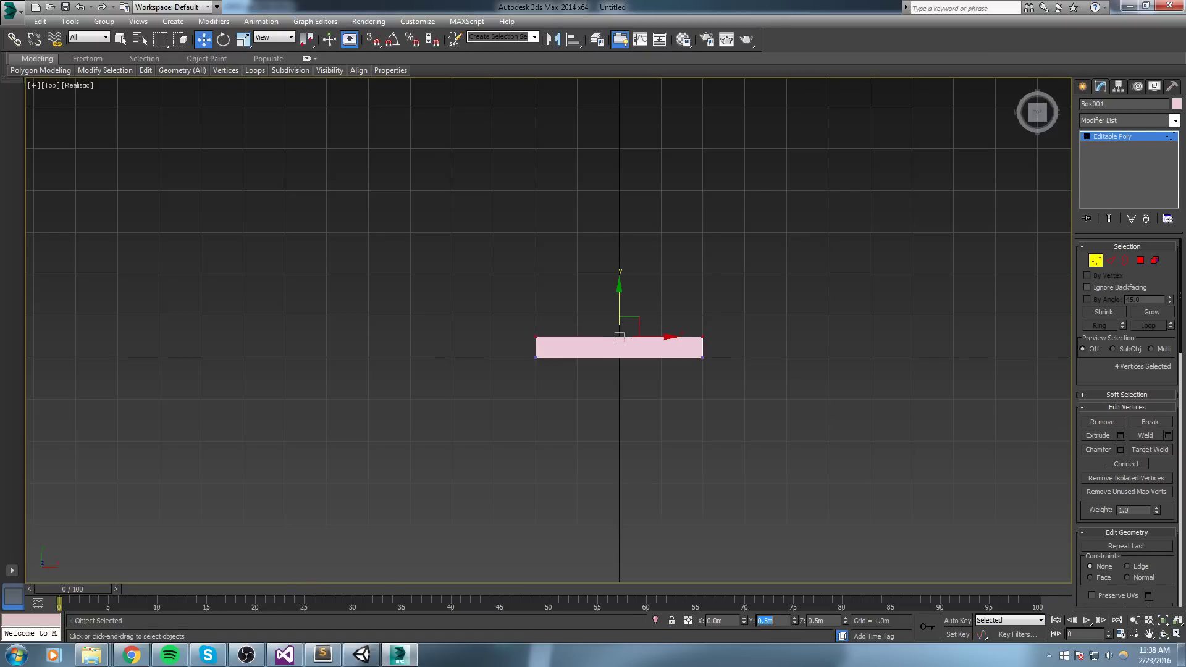
pyautogui.moveTo(751, 308)
pyautogui.keyDown('alt'); pyautogui.mouseDown(button='middle')
pyautogui.moveTo(808, 272)
pyautogui.moveTo(799, 358)
pyautogui.moveTo(715, 402)
pyautogui.moveTo(678, 348)
pyautogui.moveTo(698, 370)
pyautogui.moveTo(715, 367)
pyautogui.moveTo(759, 329)
pyautogui.mouseUp(button='middle'); pyautogui.keyUp('alt')
pyautogui.press('1')
# Dismiss the save prompt and apply the green tile material to the box.
pyautogui.hotkey('ctrl', 's')
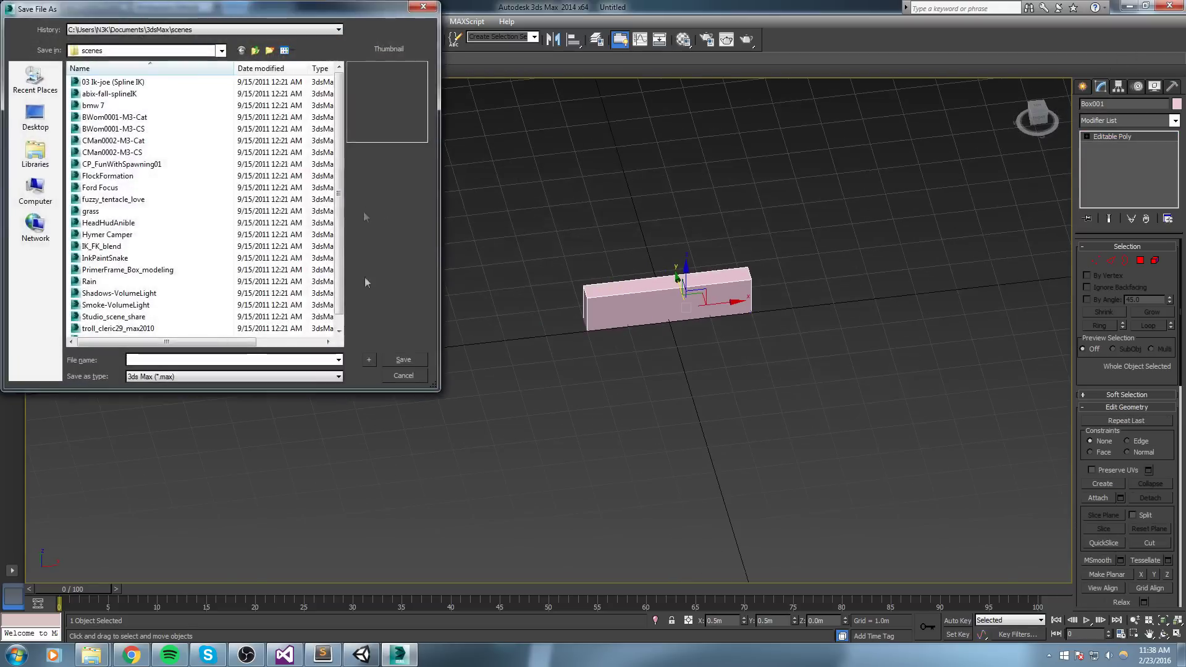
pyautogui.click(403, 376)
pyautogui.press('m')
pyautogui.moveTo(191, 150); pyautogui.dragTo(692, 319)
pyautogui.click(361, 64)
pyautogui.scroll(3, 665, 260)
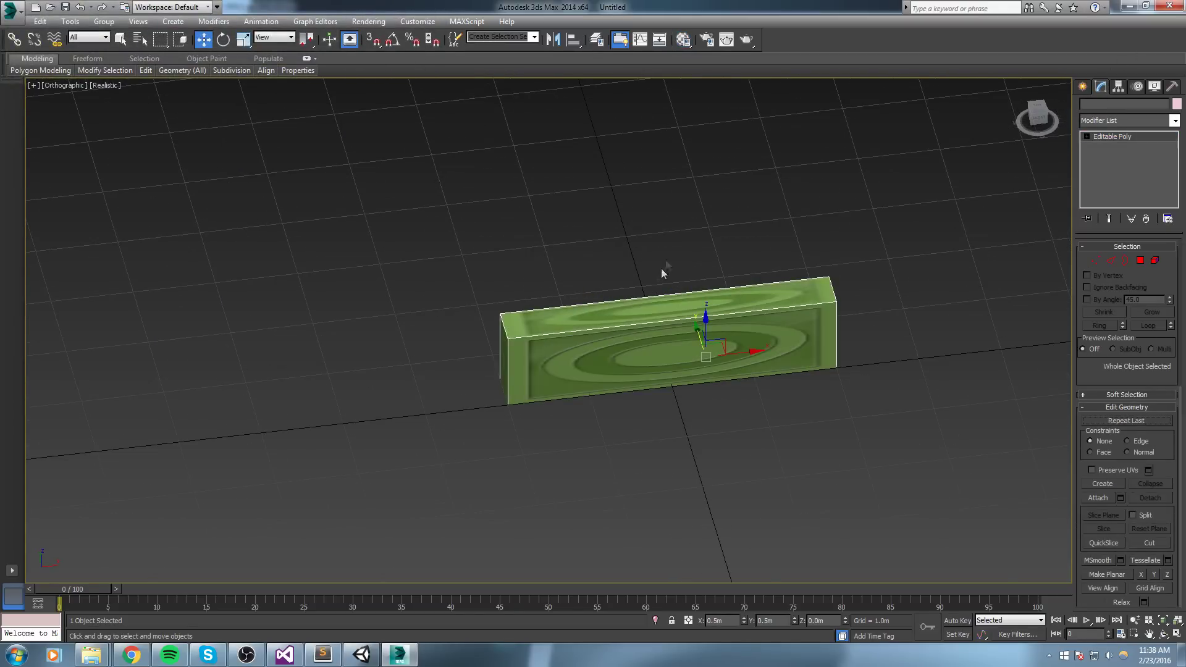
pyautogui.scroll(2, 655, 260)
pyautogui.press('4')
pyautogui.click(552, 340)
pyautogui.keyDown('alt'); pyautogui.moveTo(552, 340); pyautogui.dragTo(754, 281, button='middle'); pyautogui.keyUp('alt')
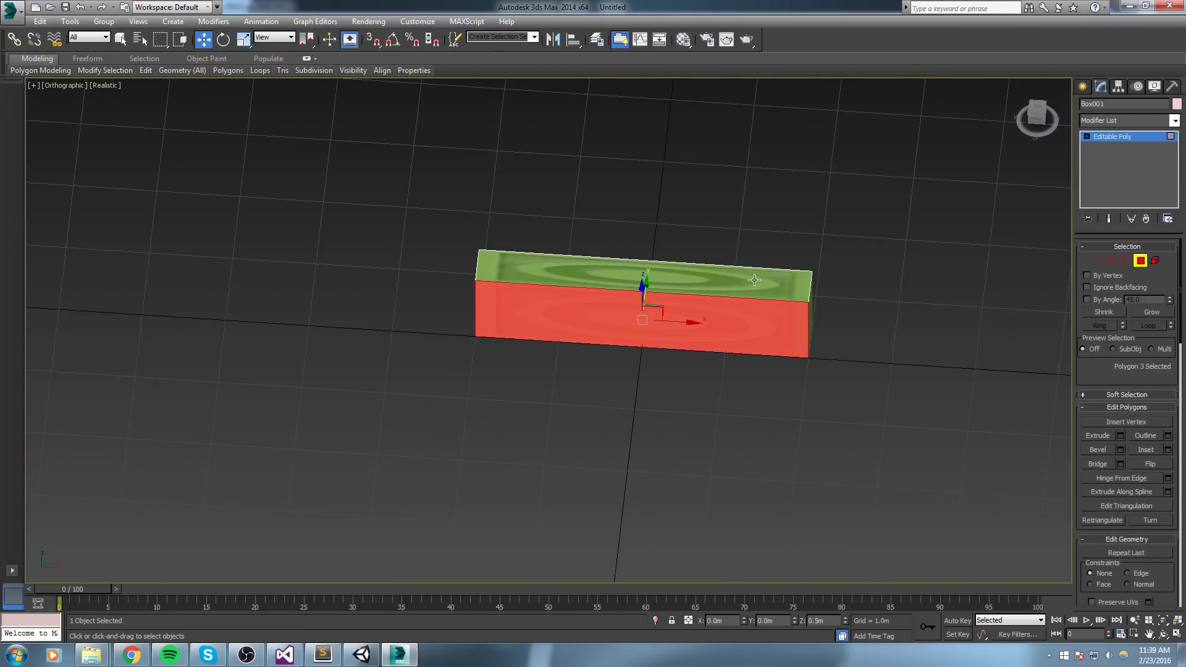
pyautogui.click(756, 280)
pyautogui.click(678, 316)
pyautogui.keyDown('alt'); pyautogui.moveTo(545, 294); pyautogui.dragTo(587, 309, button='middle'); pyautogui.keyUp('alt')
pyautogui.keyDown('ctrl'); pyautogui.click(587, 309); pyautogui.keyUp('ctrl')
pyautogui.keyDown('alt'); pyautogui.moveTo(841, 291); pyautogui.dragTo(642, 291, button='middle'); pyautogui.keyUp('alt')
pyautogui.press('4')
# Add an Unwrap UVW modifier to the box and open the UV editor in polygon selection mode.
pyautogui.click(1174, 121)
pyautogui.press('u')
pyautogui.press('Return')
pyautogui.click(1140, 391)
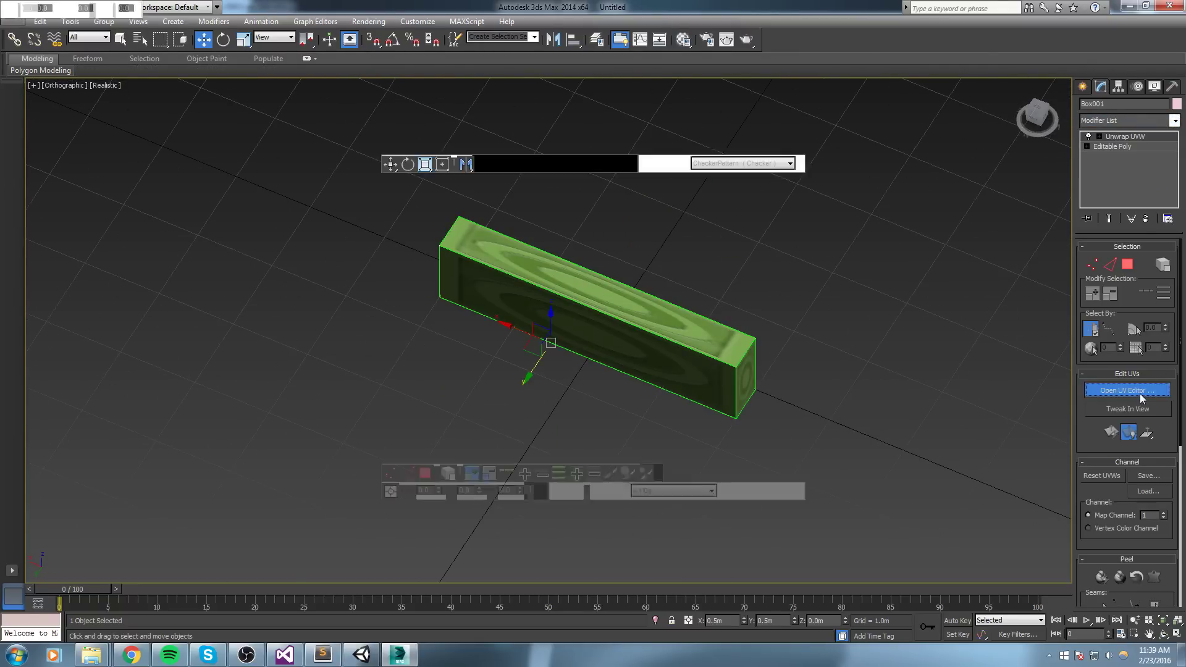
pyautogui.click(51, 457)
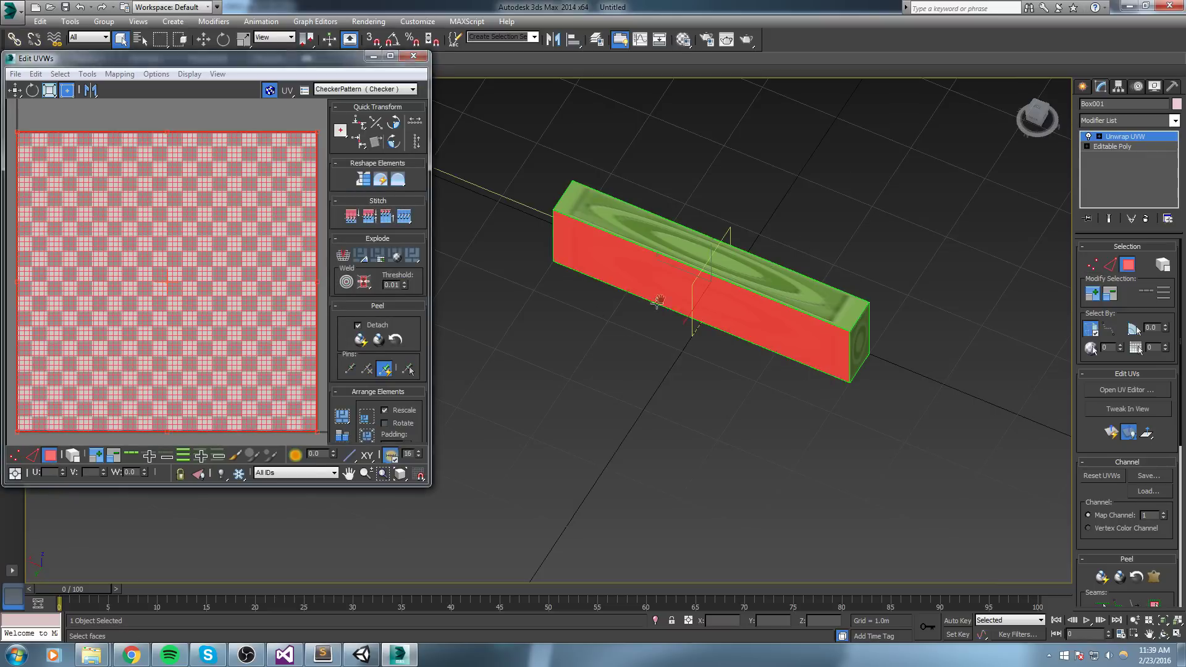
# Flatten-map all of the box's polygons with the default settings and move the resulting UV clusters outside the texture tile.
pyautogui.keyDown('alt'); pyautogui.moveTo(662, 302); pyautogui.dragTo(748, 305, button='middle'); pyautogui.keyUp('alt')
pyautogui.hotkey('ctrl', 'a')
pyautogui.click(119, 73)
pyautogui.click(141, 89)
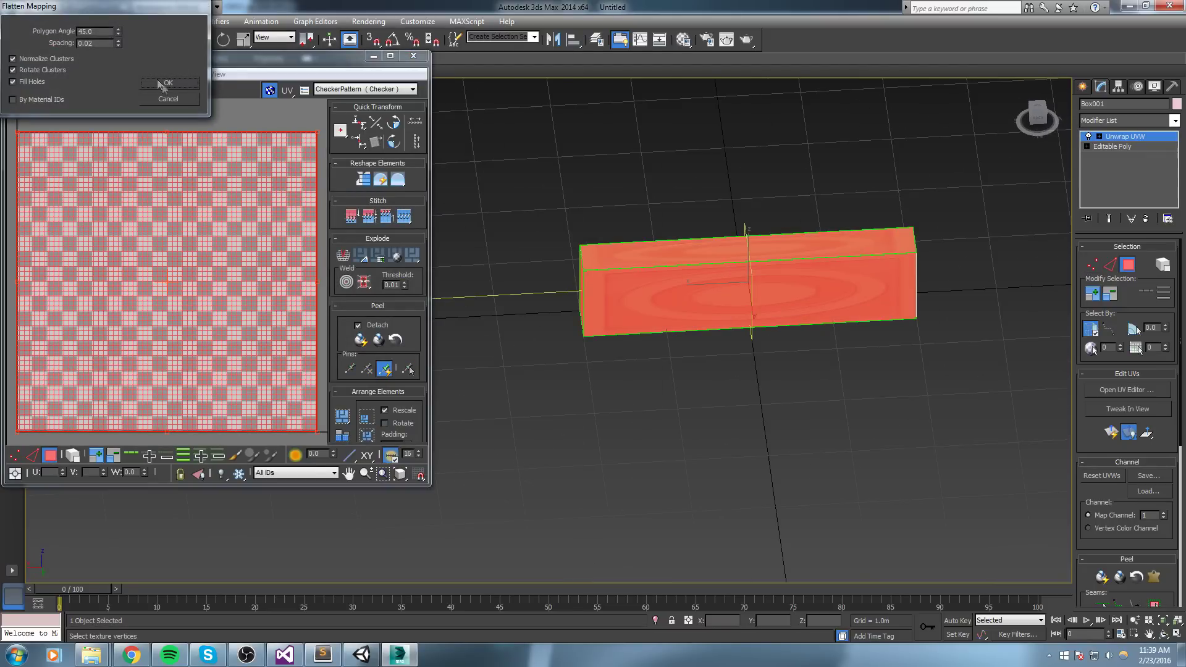
pyautogui.click(167, 82)
pyautogui.scroll(-4, 284, 279)
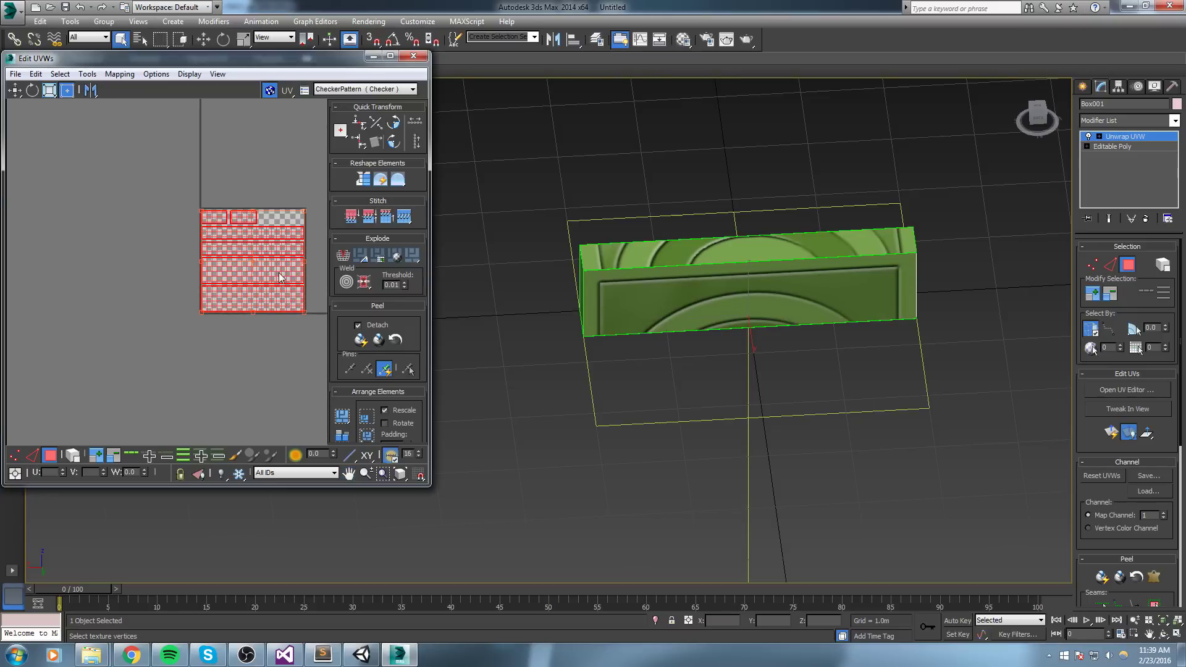
pyautogui.moveTo(279, 277); pyautogui.dragTo(143, 266)
pyautogui.click(216, 193)
# Select the box's large front face and flatten-map it on its own so its UVs return to the texture tile.
pyautogui.click(644, 296)
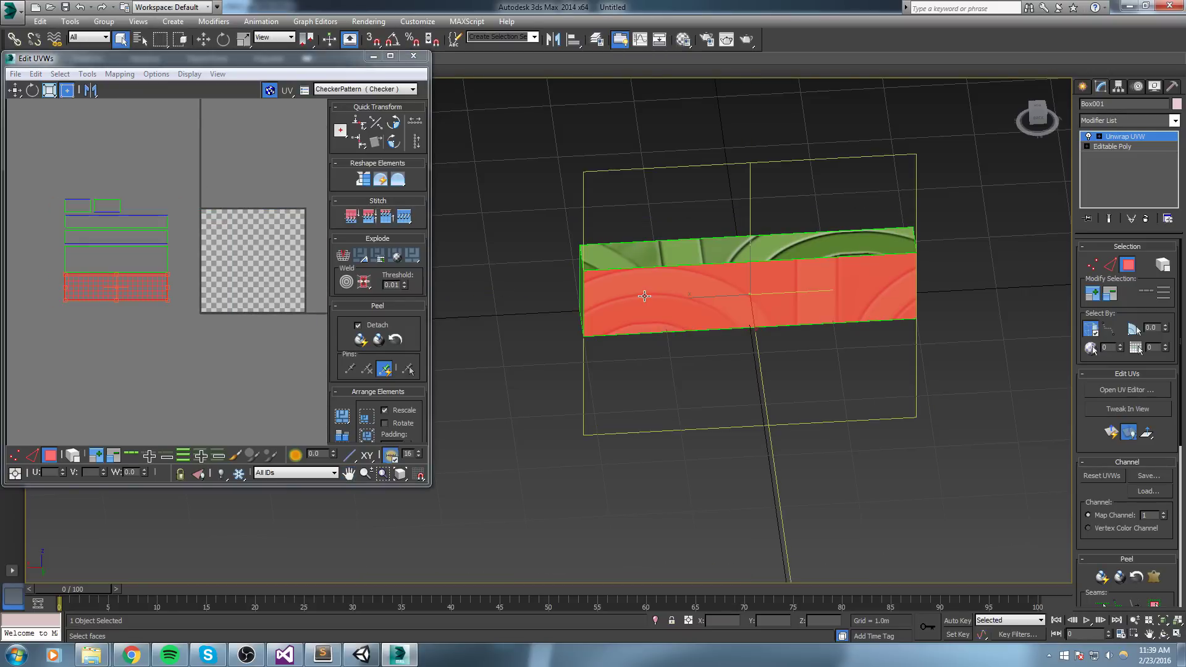
pyautogui.scroll(3, 767, 257)
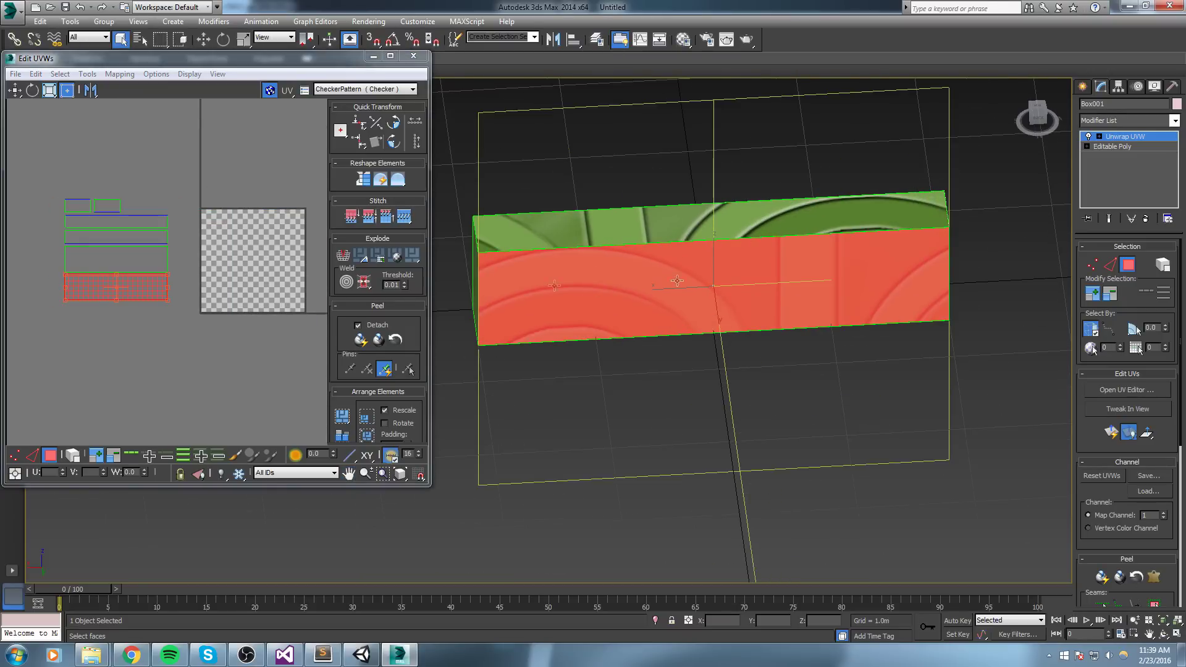
pyautogui.moveTo(898, 430); pyautogui.dragTo(878, 404, button='middle')
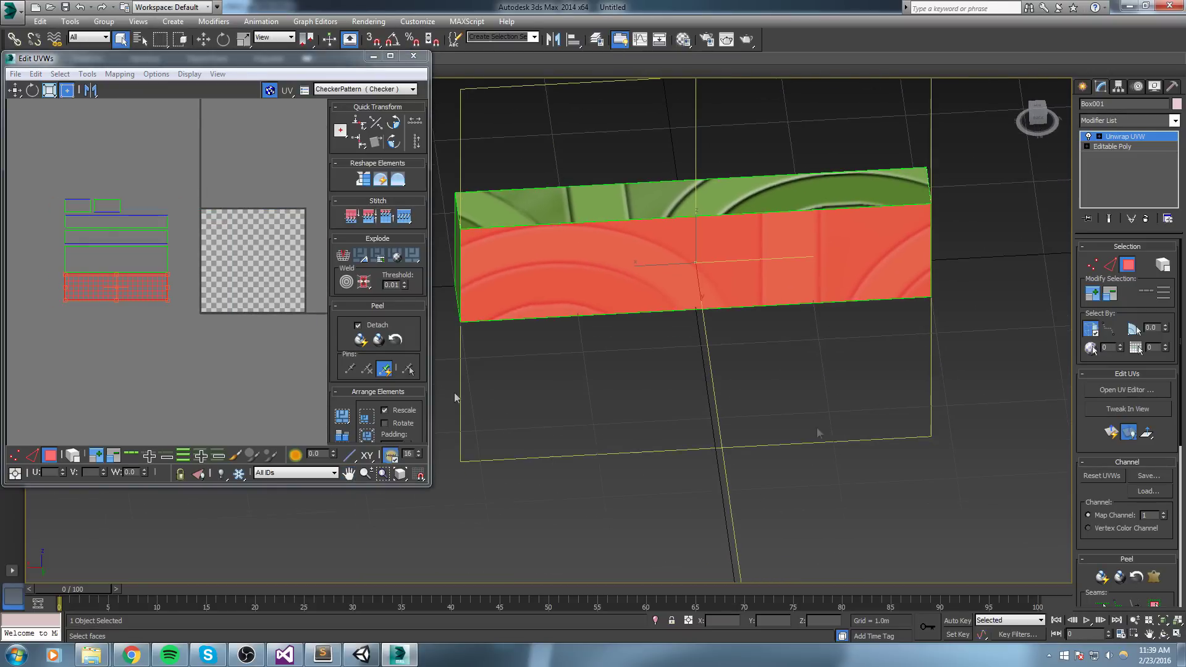
pyautogui.click(131, 328)
pyautogui.click(126, 293)
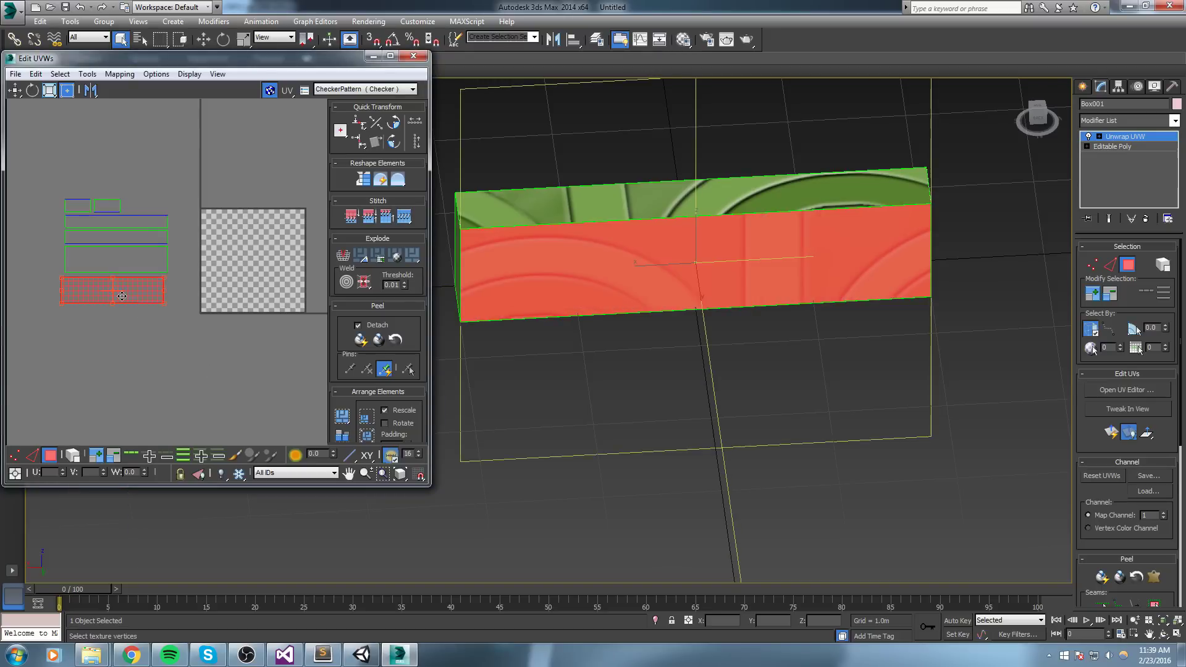
pyautogui.moveTo(805, 279); pyautogui.dragTo(818, 268, button='middle')
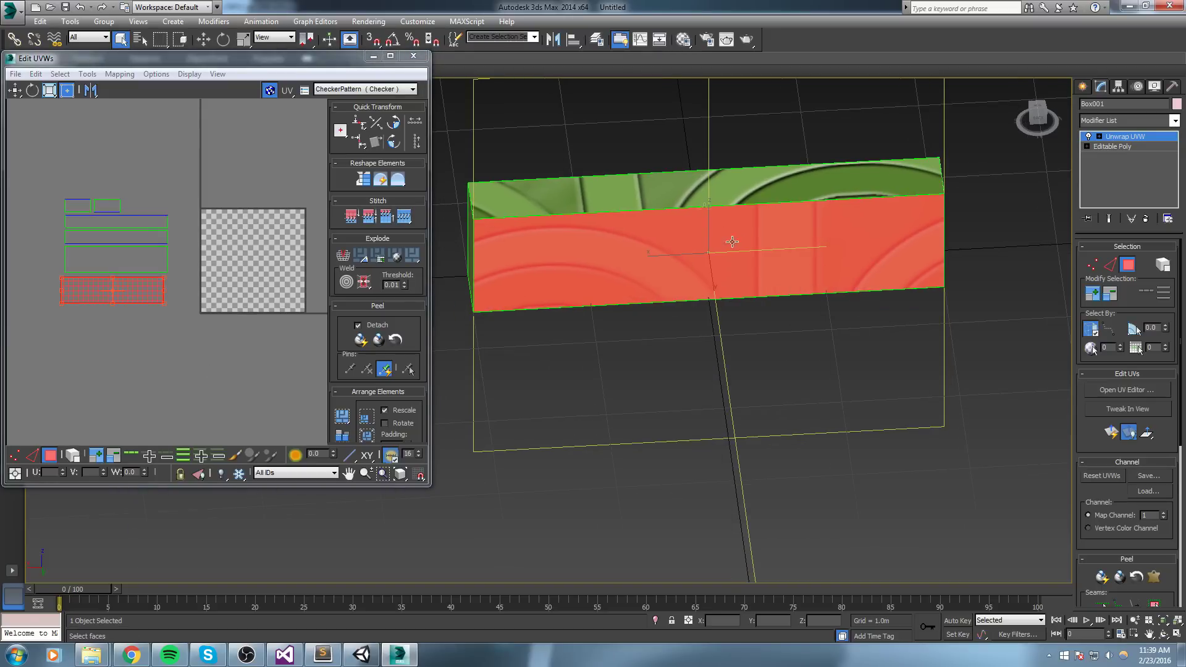
pyautogui.keyDown('alt'); pyautogui.moveTo(779, 229); pyautogui.dragTo(777, 260, button='middle'); pyautogui.keyUp('alt')
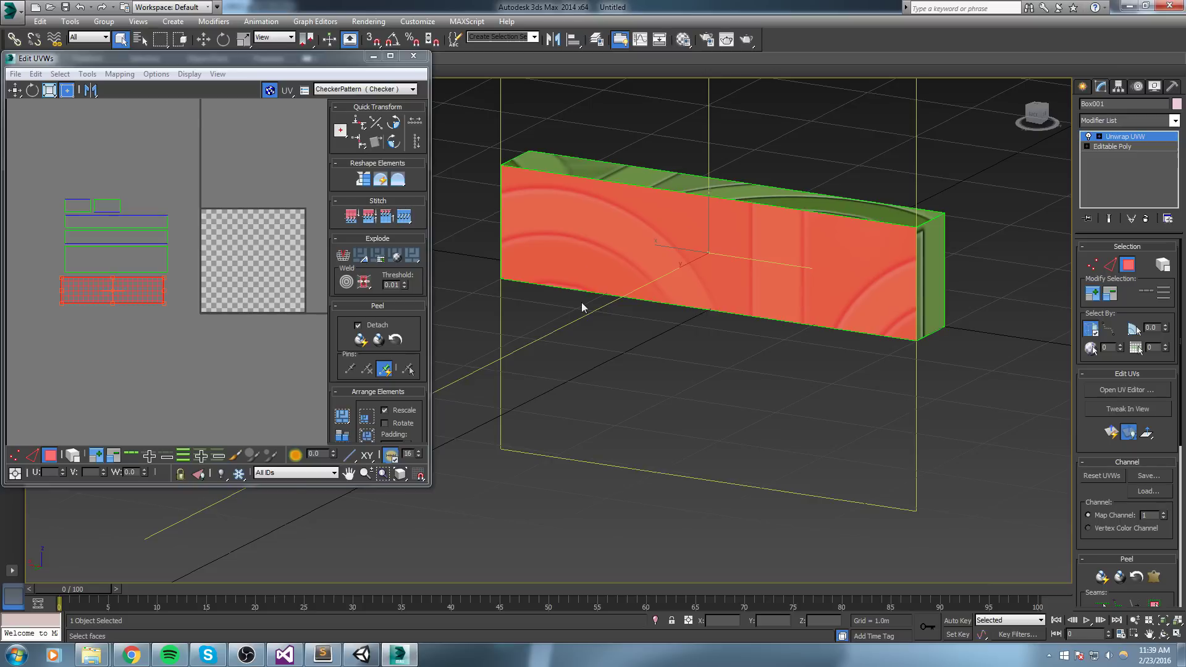
pyautogui.moveTo(582, 307); pyautogui.dragTo(652, 309, button='middle')
pyautogui.click(119, 74)
pyautogui.click(148, 87)
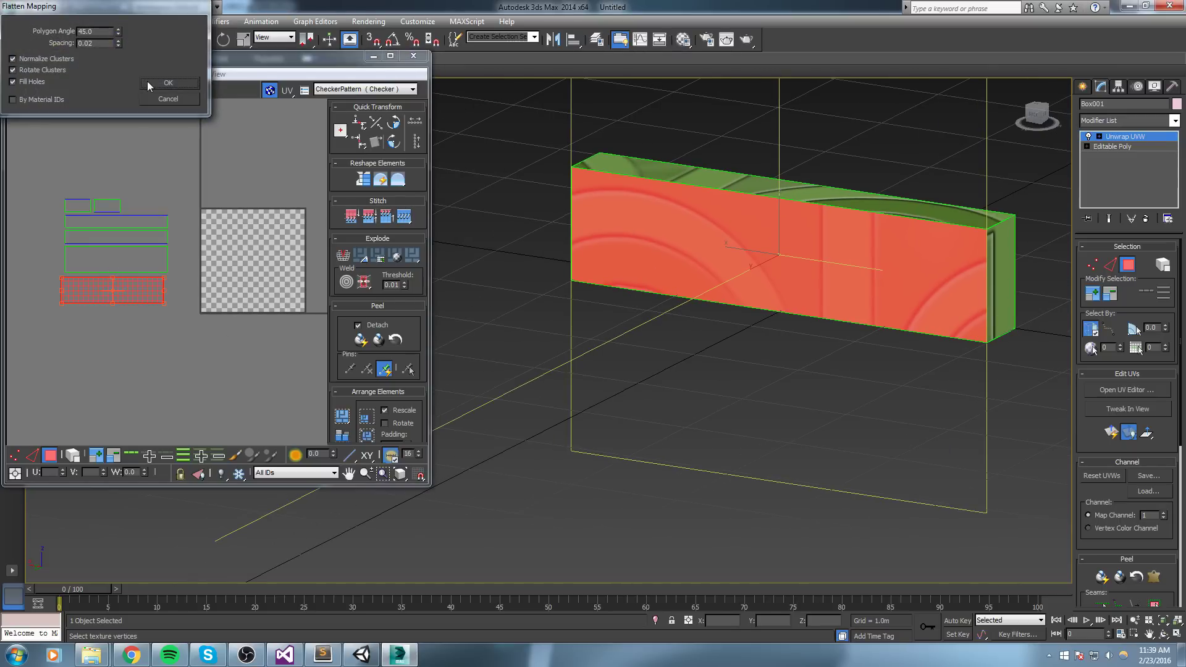
pyautogui.click(148, 83)
# Flatten-map the other large face's UV cluster separately onto the texture tile.
pyautogui.click(159, 350)
pyautogui.click(146, 256)
pyautogui.click(119, 73)
pyautogui.click(149, 87)
pyautogui.click(170, 87)
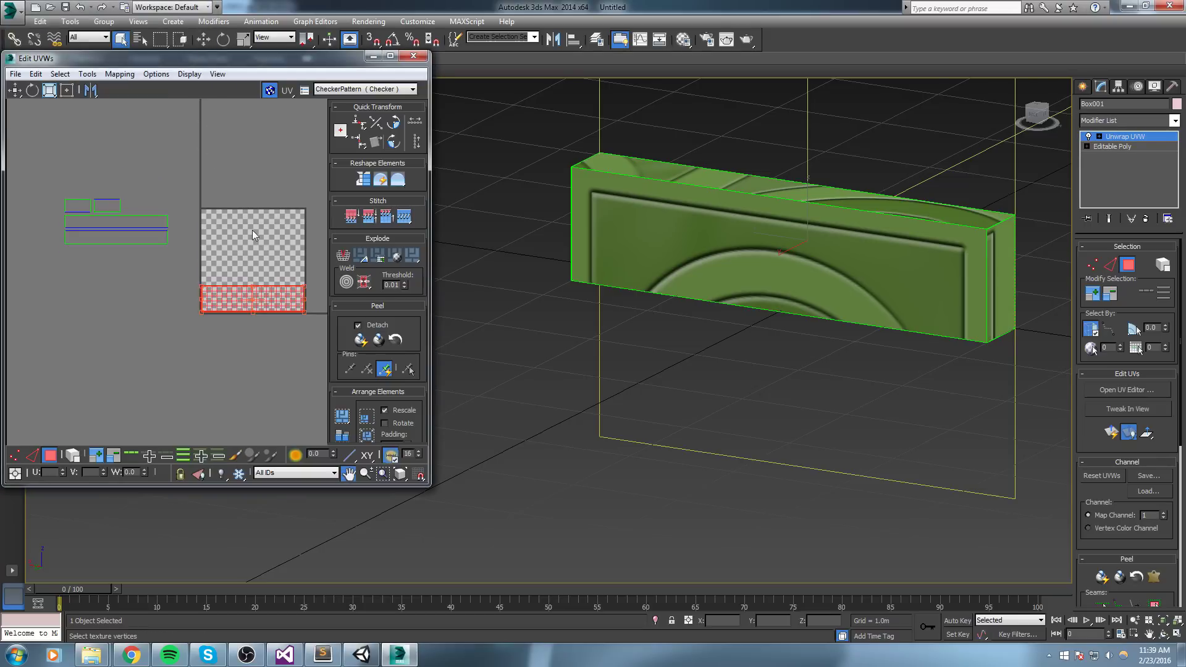
# Display the Tile_Green.psd map and raise the large faces' upper UV vertices to about V 0.99.
pyautogui.moveTo(252, 229); pyautogui.dragTo(228, 224, button='middle')
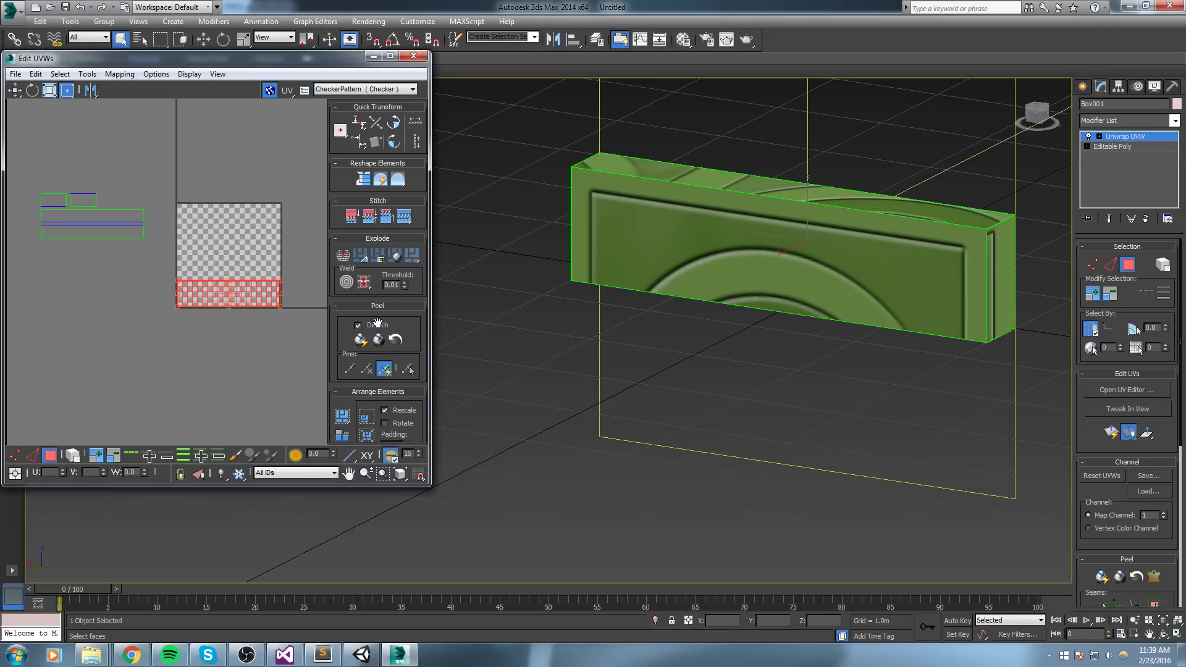
pyautogui.click(18, 454)
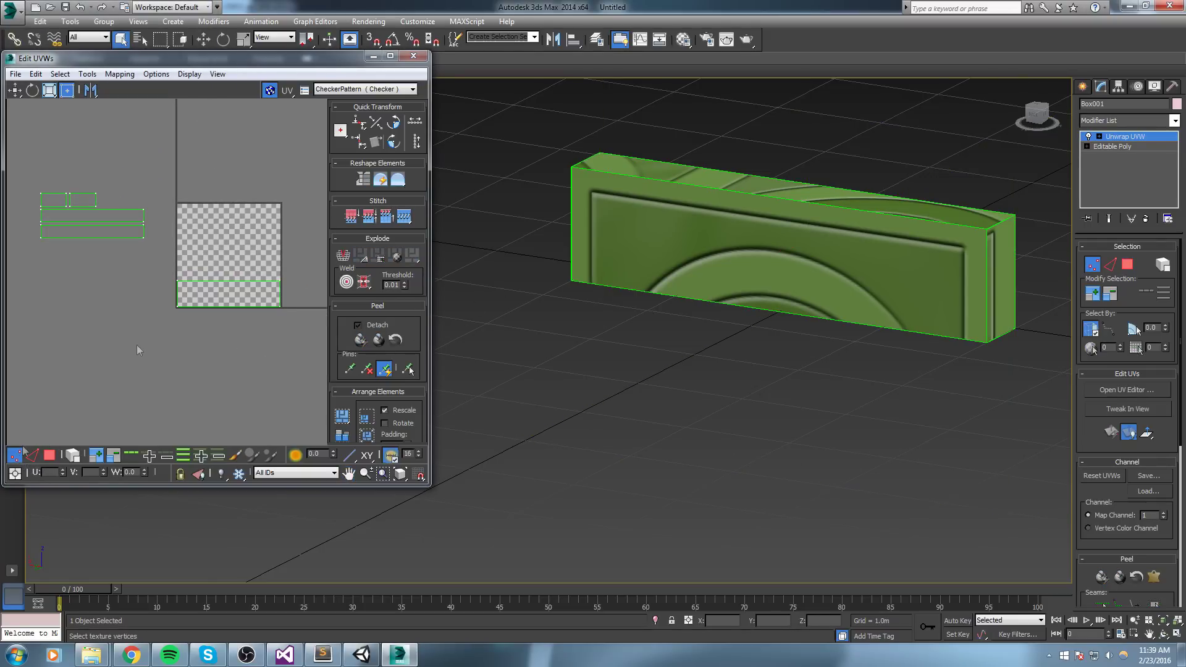
pyautogui.click(361, 89)
pyautogui.scroll(2, 192, 304)
pyautogui.click(165, 257)
pyautogui.moveTo(266, 276); pyautogui.dragTo(156, 267, button='middle')
pyautogui.moveTo(250, 261); pyautogui.dragTo(223, 116)
pyautogui.press('w')
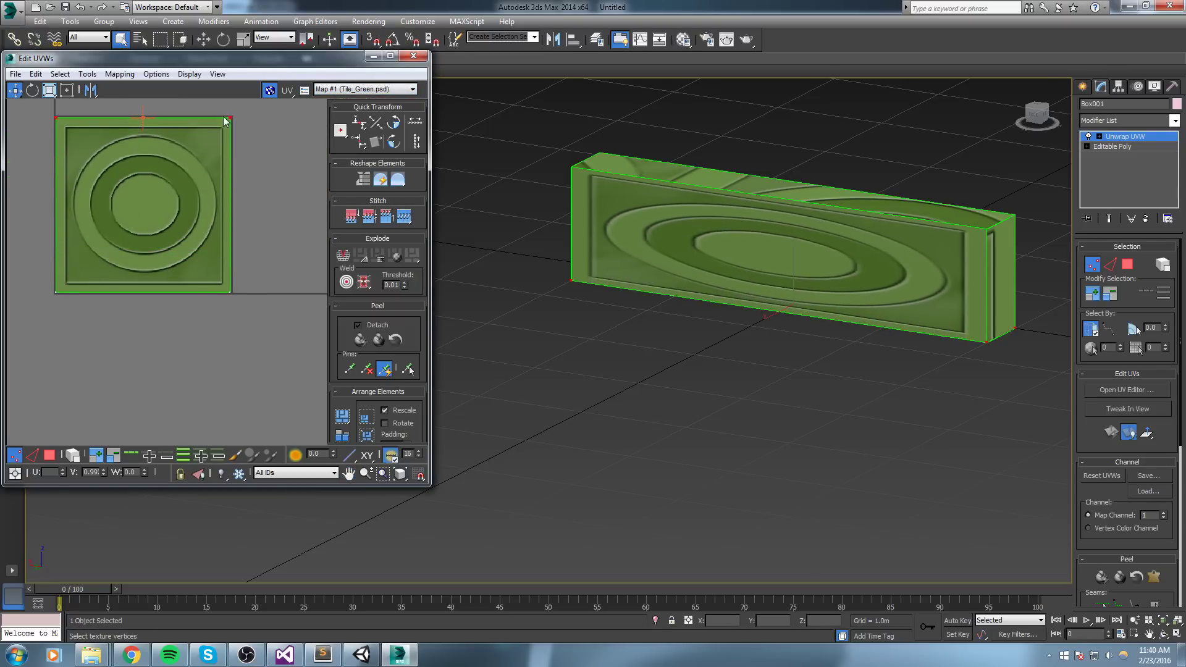
# Stretch the large faces' UVs across two tiles by setting their outer side vertices to U 2.0.
pyautogui.scroll(-3, 219, 129)
pyautogui.moveTo(275, 324); pyautogui.dragTo(276, 324)
pyautogui.moveTo(270, 302); pyautogui.dragTo(193, 292, button='middle')
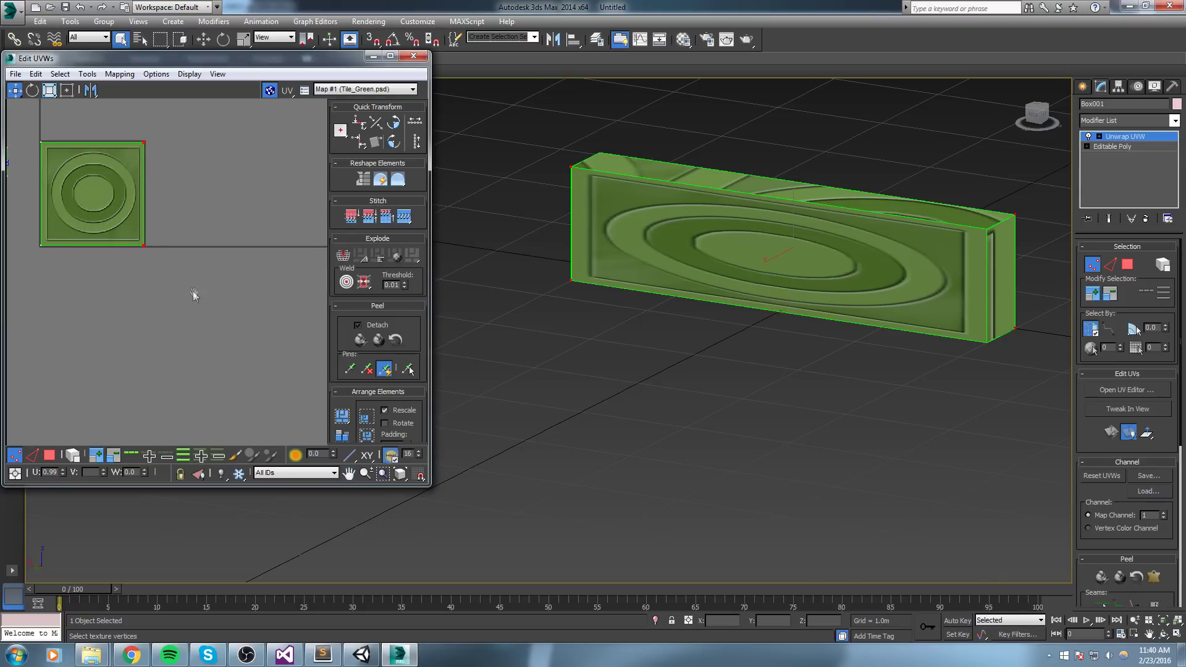
pyautogui.moveTo(144, 246); pyautogui.dragTo(249, 242)
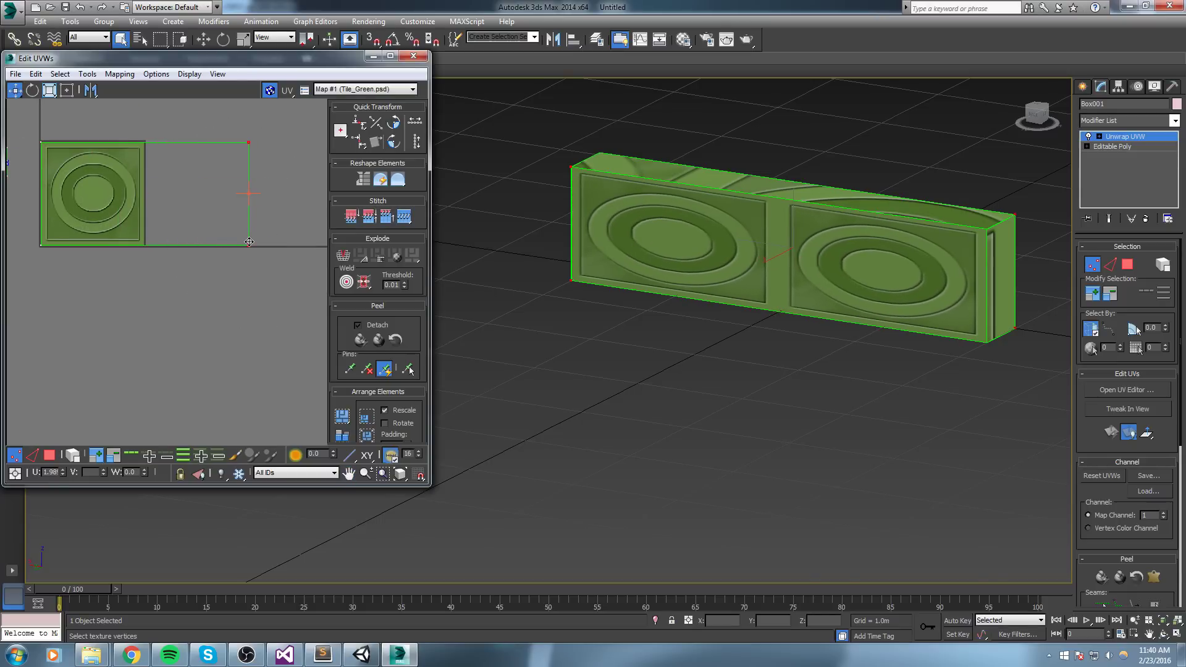
pyautogui.scroll(-3, 212, 198)
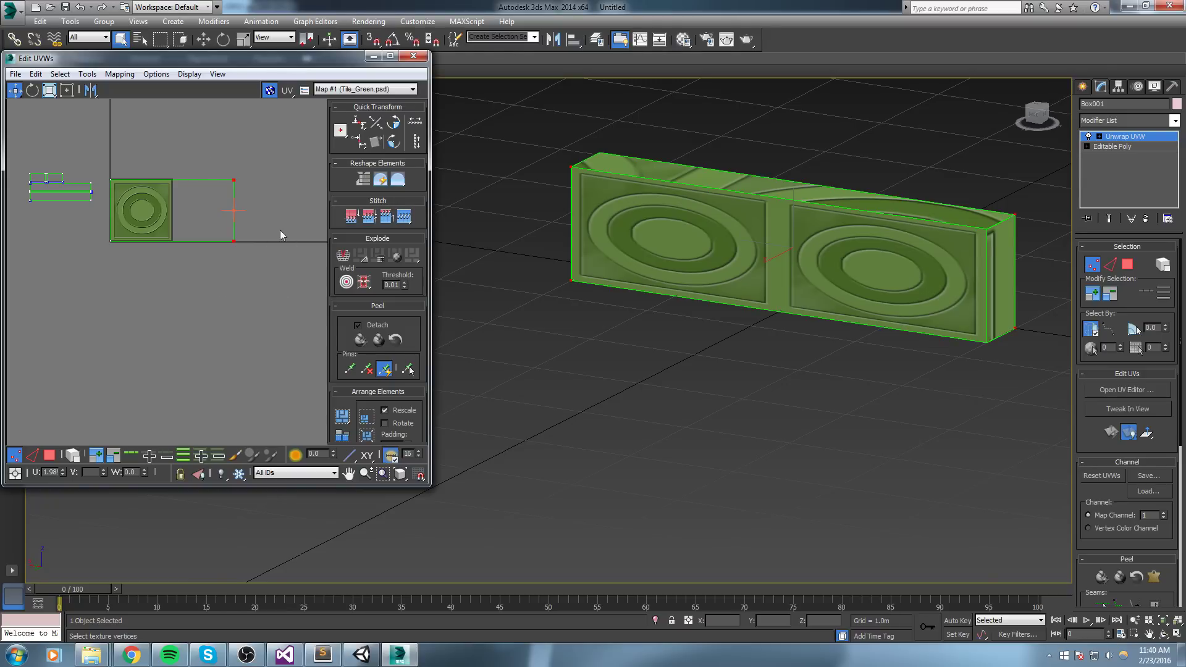
pyautogui.scroll(3, 265, 188)
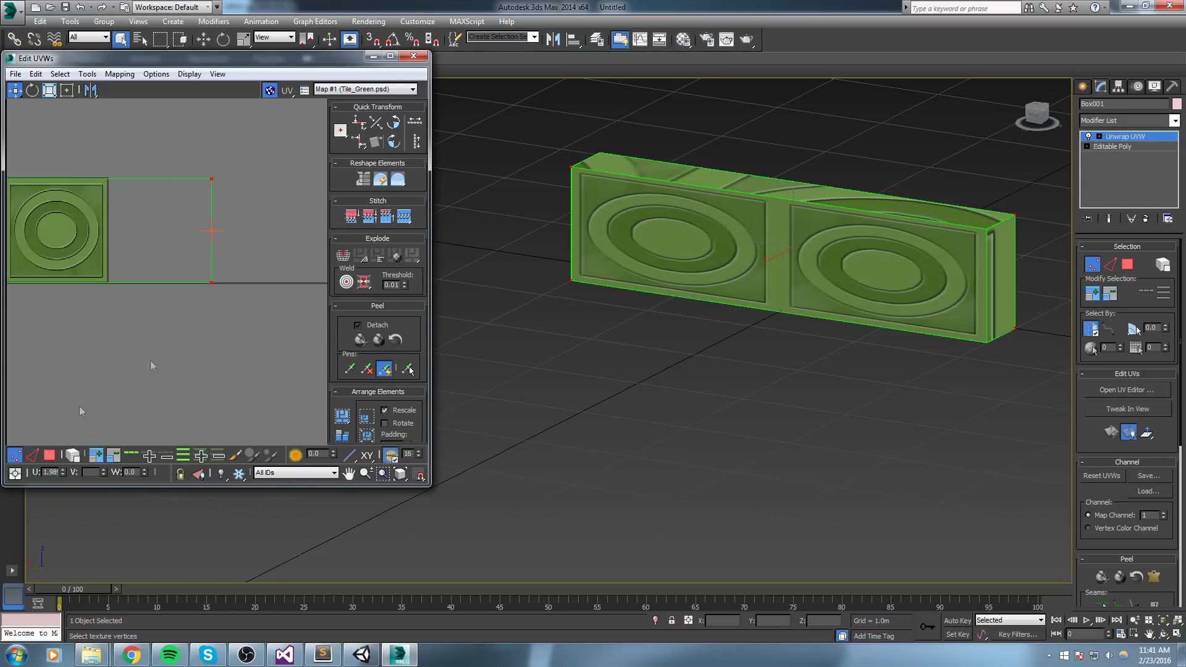
pyautogui.click(52, 472)
pyautogui.press('BackSpace')
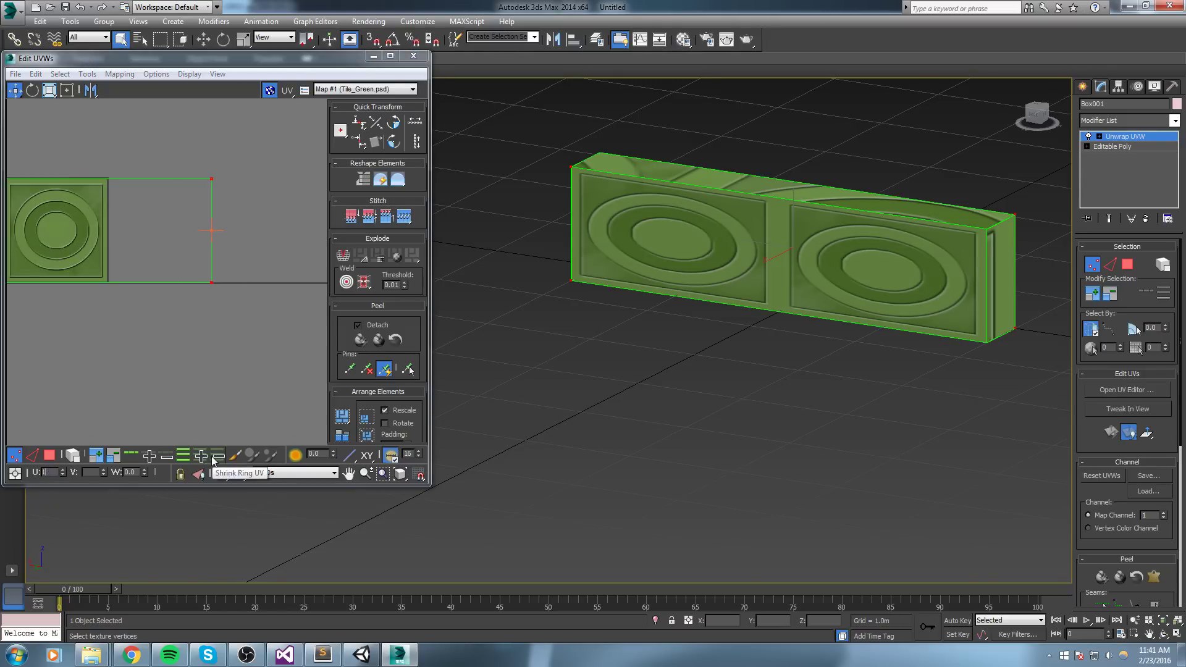
pyautogui.write('2')
pyautogui.press('Return')
# Set the upper UV vertices of the large faces to V 1.0.
pyautogui.moveTo(229, 294); pyautogui.dragTo(306, 293, button='middle')
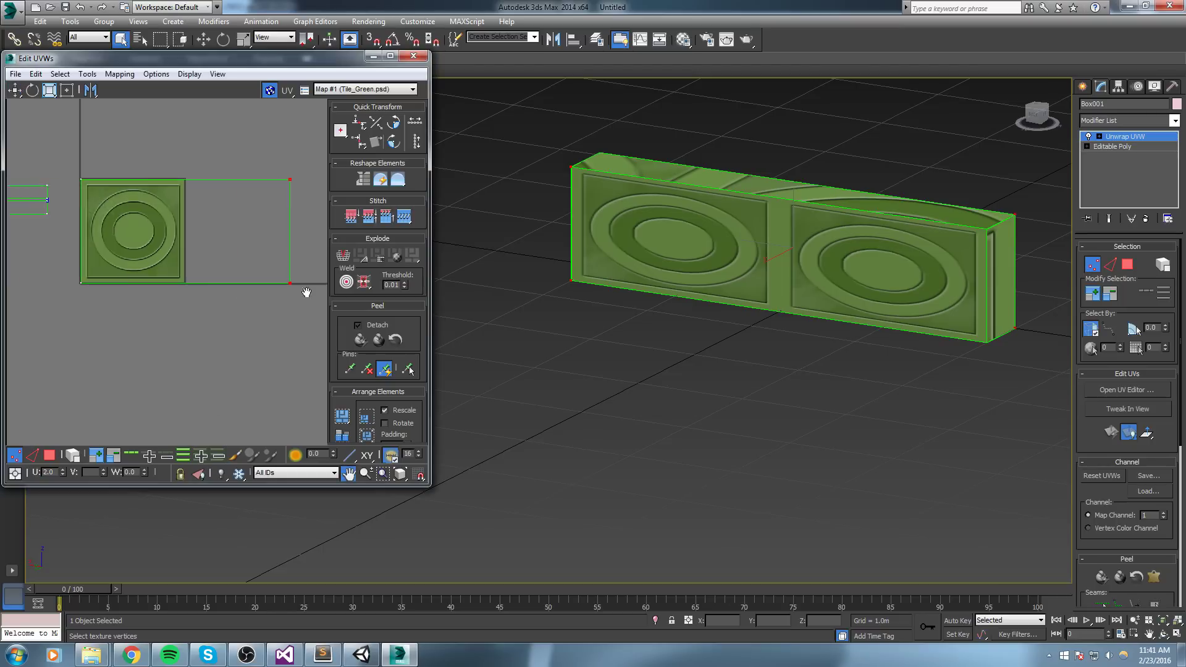
pyautogui.scroll(-2, 306, 293)
pyautogui.moveTo(251, 217); pyautogui.dragTo(305, 217)
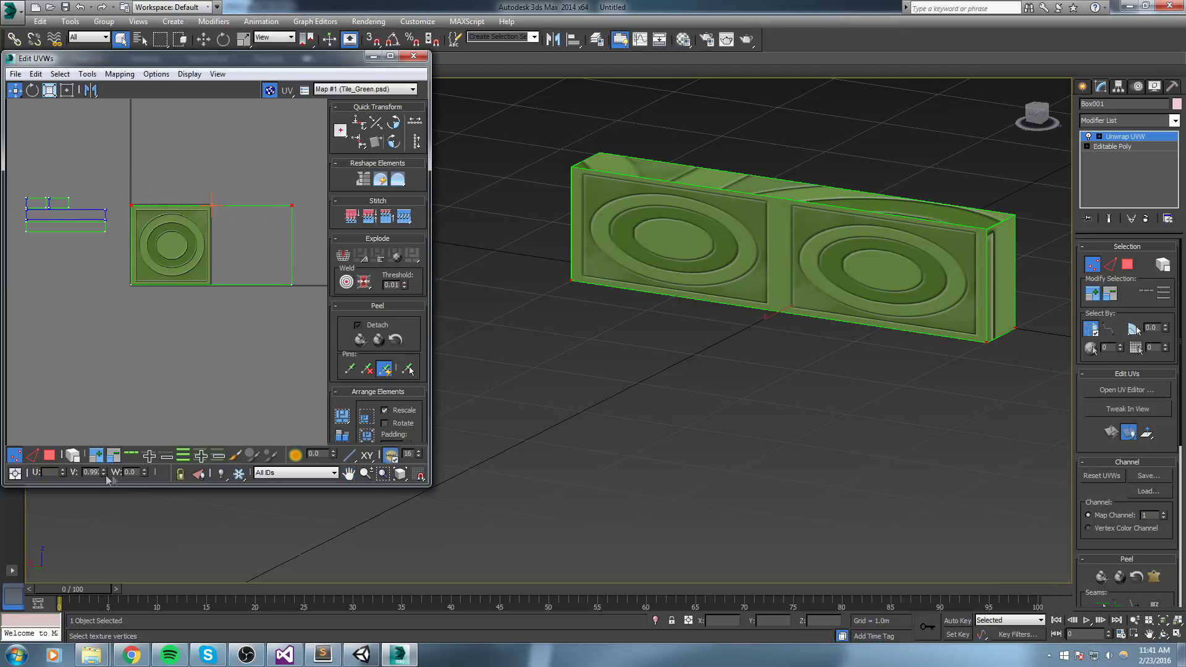
pyautogui.write('1')
pyautogui.press('Return')
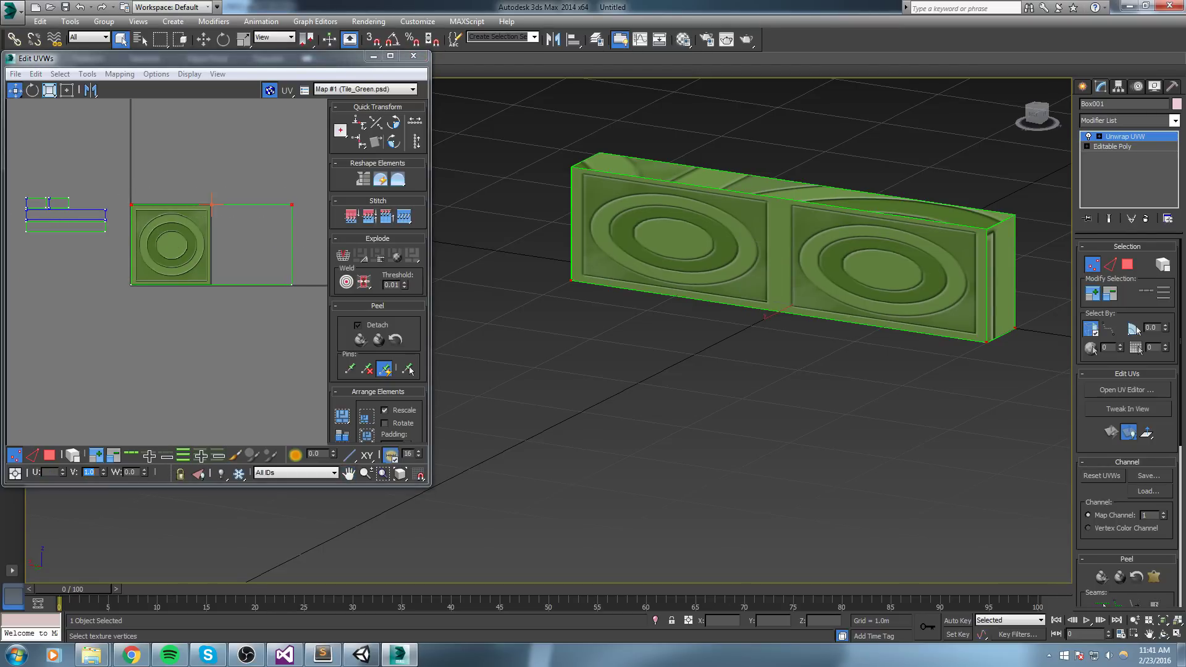
# Check the texture on the box's long side and collapse the unwrap into an Editable Poly.
pyautogui.moveTo(794, 315); pyautogui.dragTo(750, 404, button='middle')
pyautogui.keyDown('alt'); pyautogui.moveTo(871, 328); pyautogui.dragTo(745, 321, button='middle'); pyautogui.keyUp('alt')
pyautogui.hotkey('ctrl', 'e')
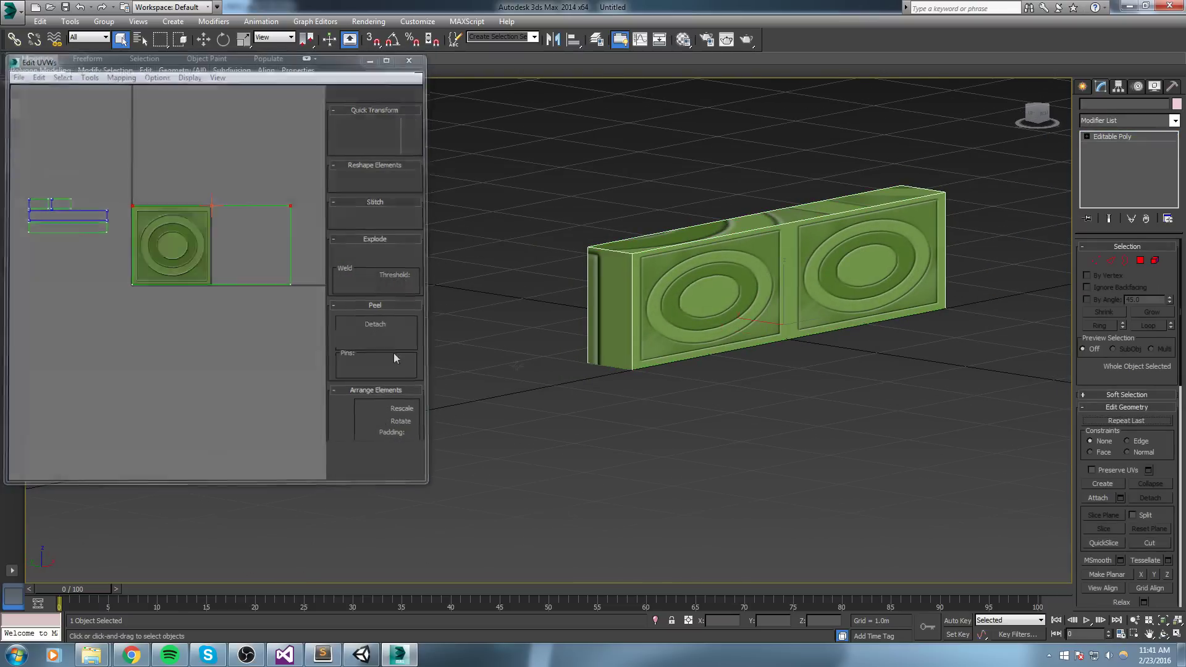
# Add a new Unwrap UVW modifier, open the UV editor and select the box's top face in polygon mode.
pyautogui.click(1173, 121)
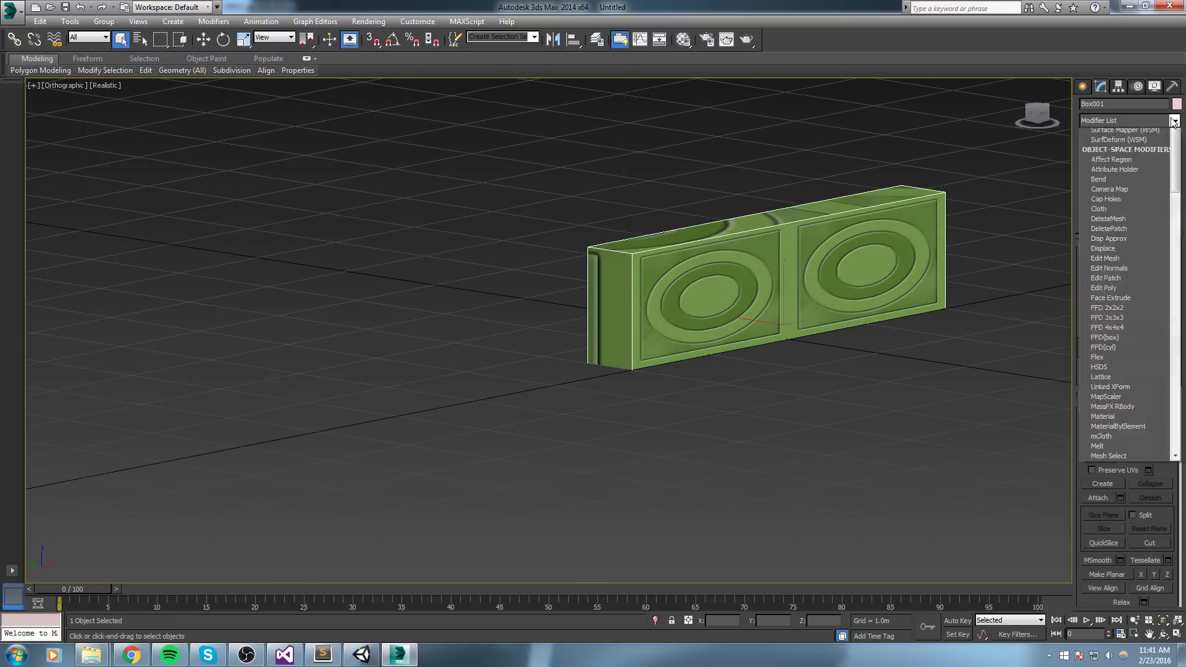
pyautogui.click(1173, 121)
pyautogui.click(1116, 390)
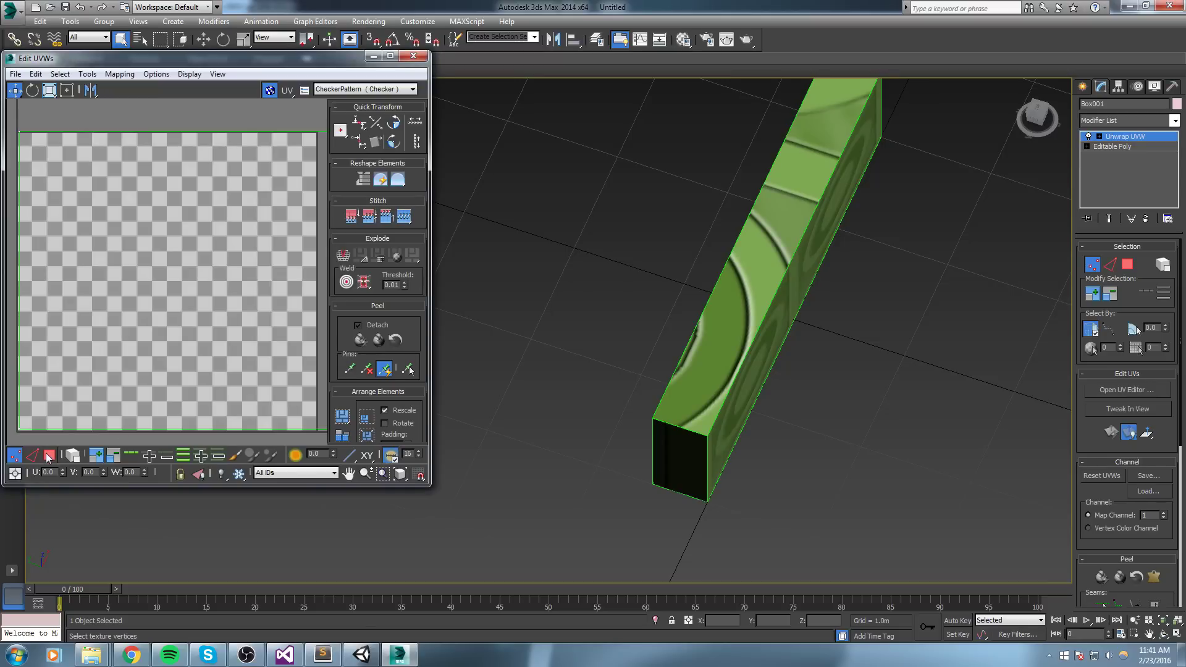
pyautogui.click(47, 454)
pyautogui.click(749, 267)
pyautogui.keyDown('alt'); pyautogui.moveTo(750, 268); pyautogui.dragTo(801, 268, button='middle'); pyautogui.keyUp('alt')
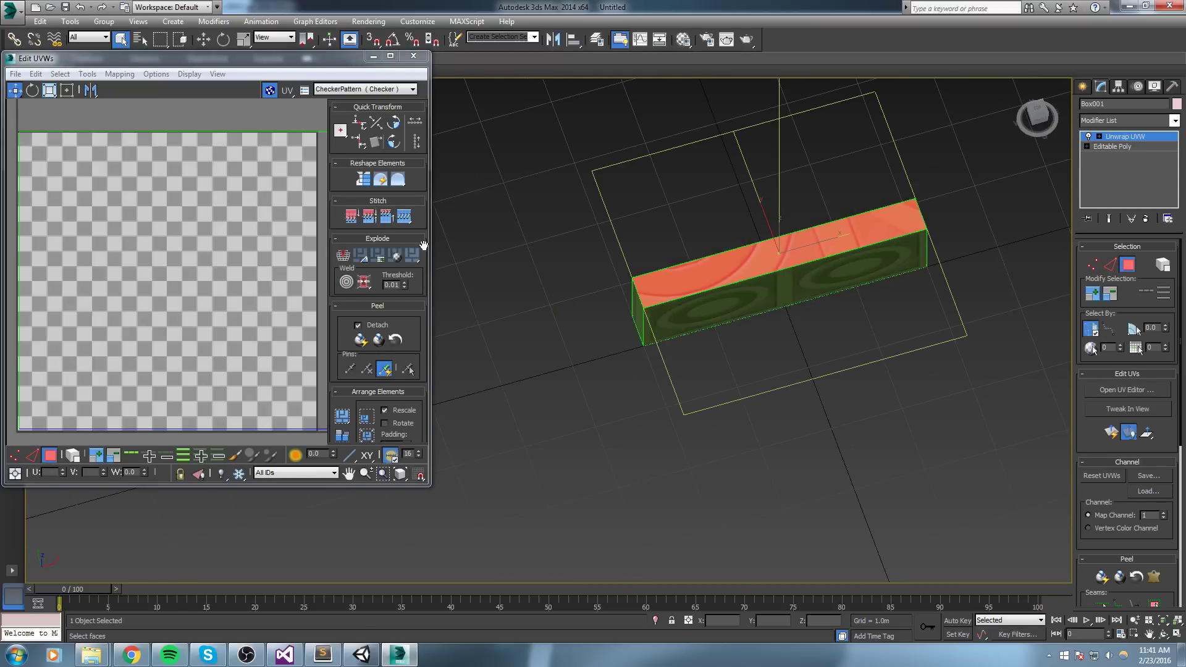
# Apply Flatten Mapping with the default settings to the selected top face of the box.
pyautogui.keyDown('alt'); pyautogui.moveTo(505, 228); pyautogui.dragTo(772, 223, button='middle'); pyautogui.keyUp('alt')
pyautogui.click(119, 74)
pyautogui.click(143, 88)
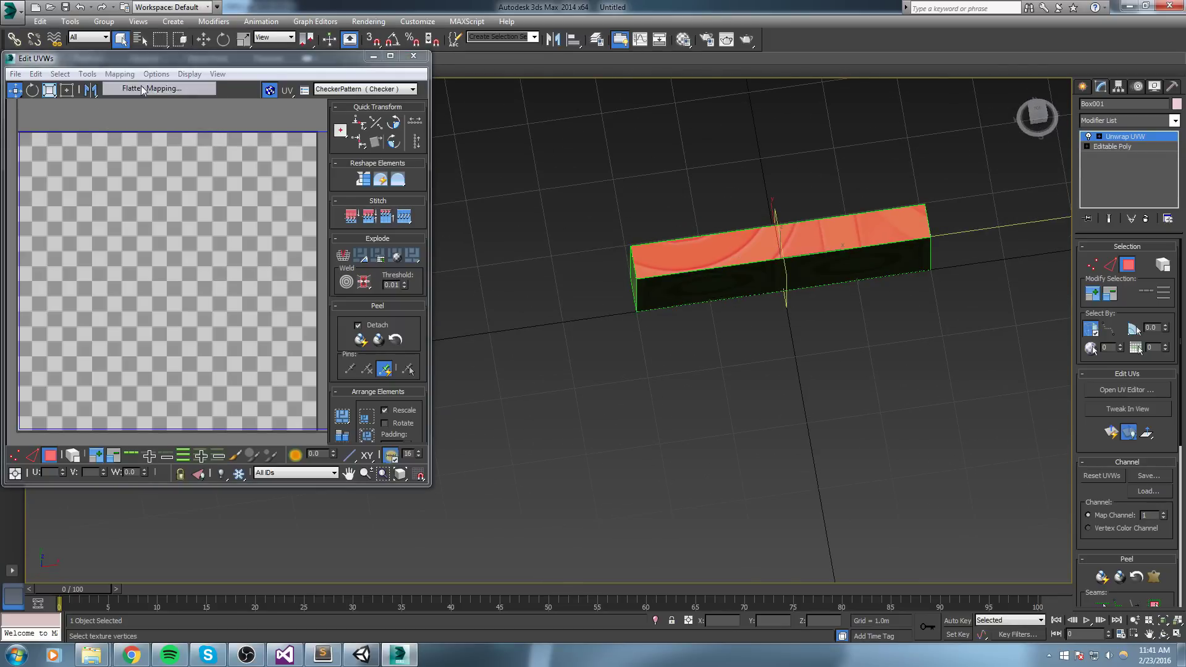
pyautogui.click(193, 88)
# Reselect the box's top face and move its flattened UV strip sideways out of the texture tile.
pyautogui.scroll(-3, 269, 315)
pyautogui.click(224, 405)
pyautogui.moveTo(192, 340); pyautogui.dragTo(232, 342)
pyautogui.hotkey('ctrl', 'z')
pyautogui.click(712, 256)
pyautogui.moveTo(242, 337); pyautogui.dragTo(74, 339)
# Apply Flatten Mapping to the box's top face again and also to its bottom face.
pyautogui.click(120, 73)
pyautogui.click(143, 90)
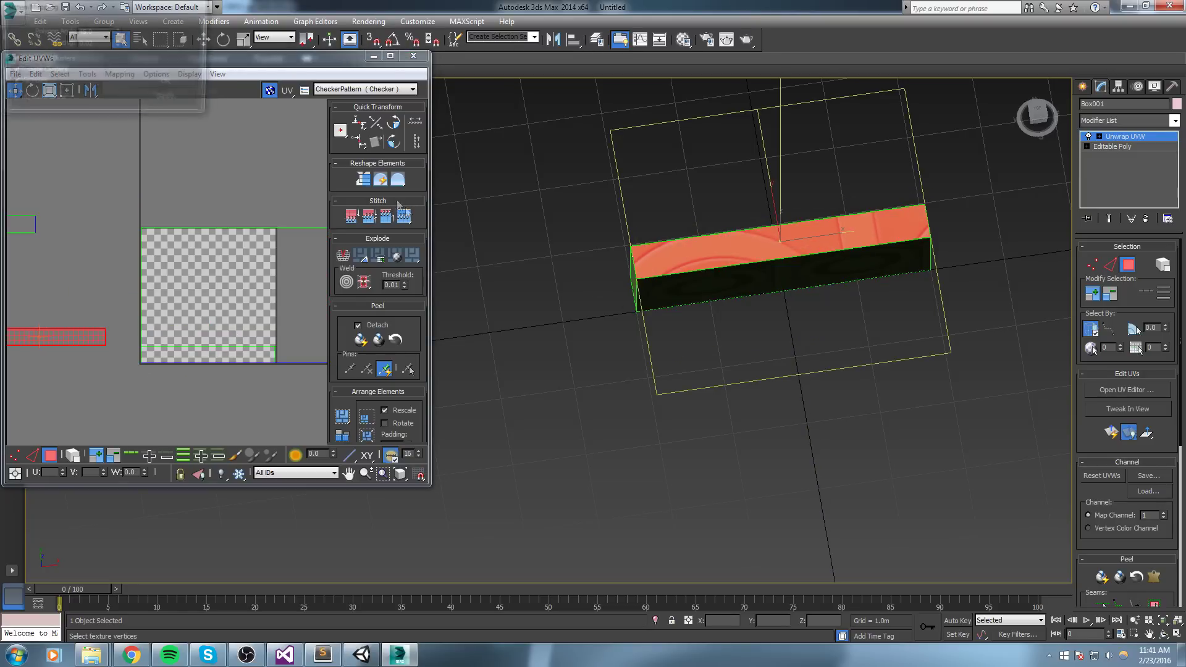
pyautogui.click(164, 82)
pyautogui.keyDown('alt'); pyautogui.moveTo(618, 411); pyautogui.dragTo(643, 321, button='middle'); pyautogui.keyUp('alt')
pyautogui.click(119, 74)
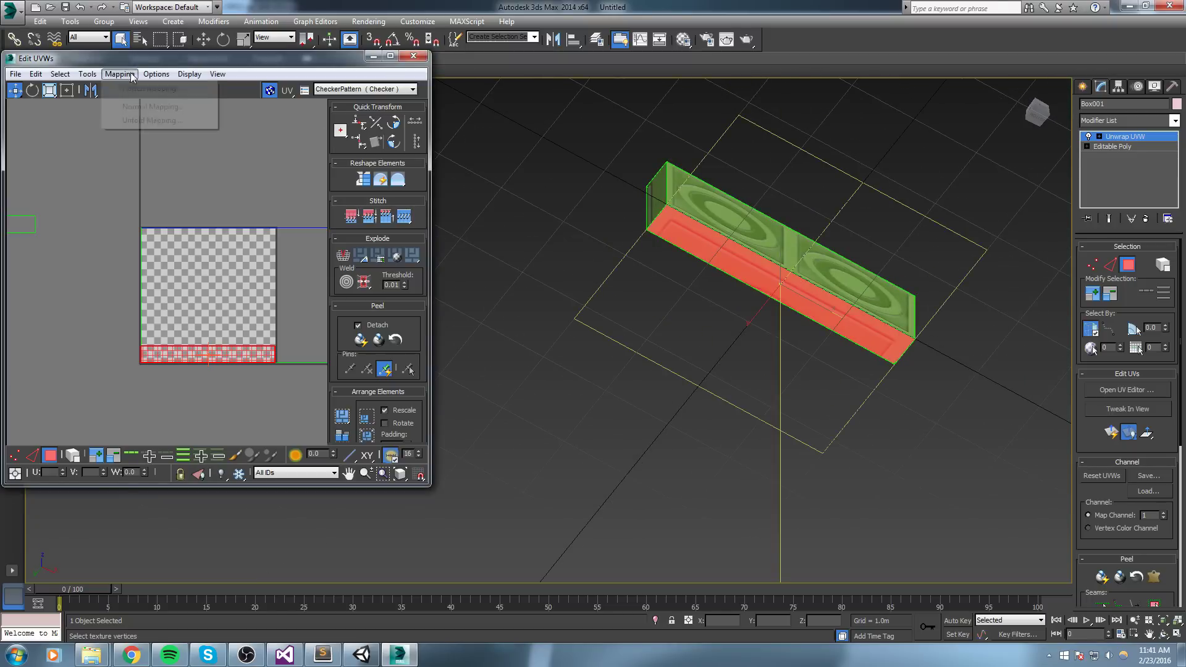
pyautogui.click(147, 89)
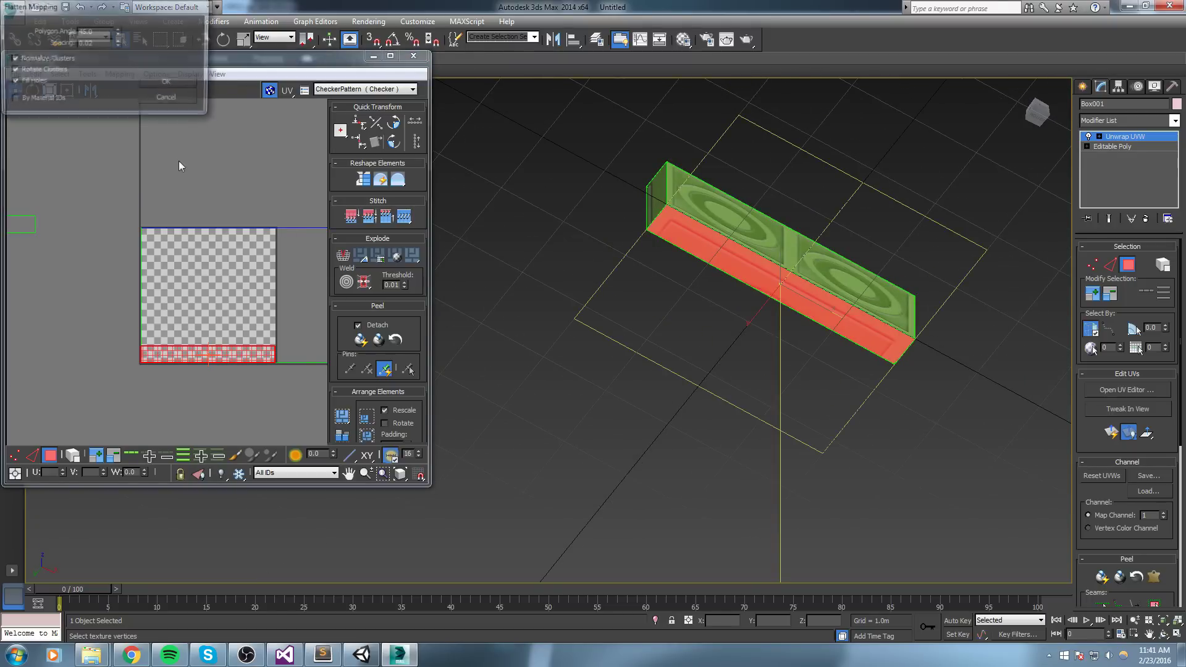
pyautogui.click(169, 83)
pyautogui.click(23, 455)
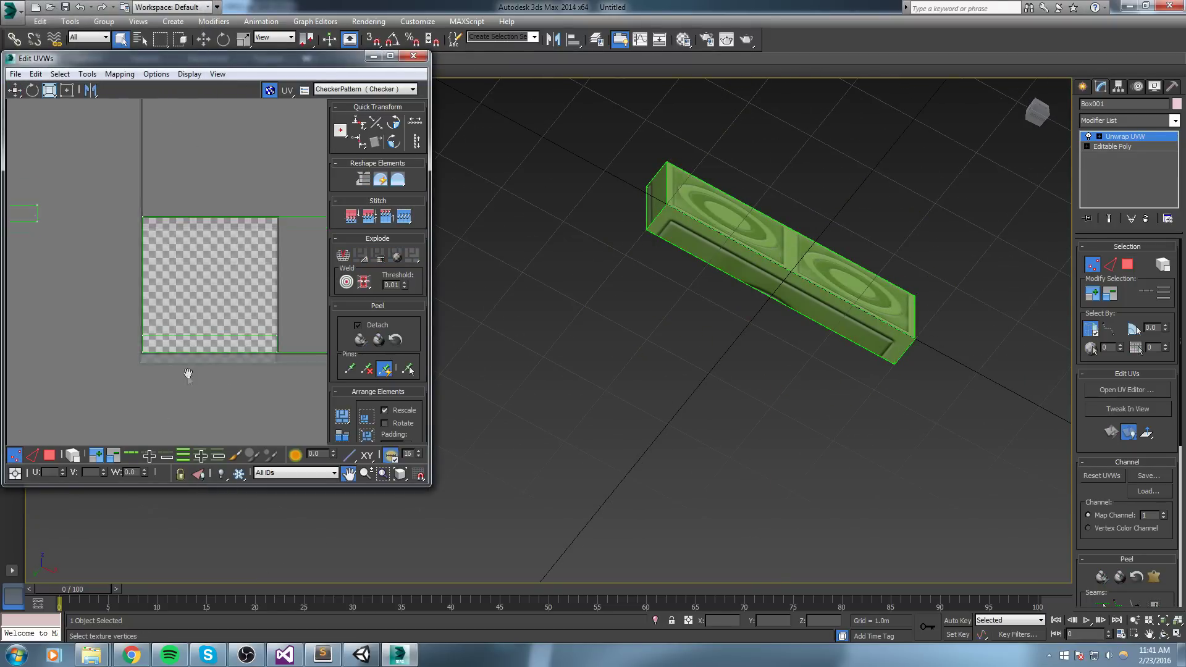
pyautogui.moveTo(186, 371); pyautogui.dragTo(129, 302, button='middle')
pyautogui.scroll(2, 113, 325)
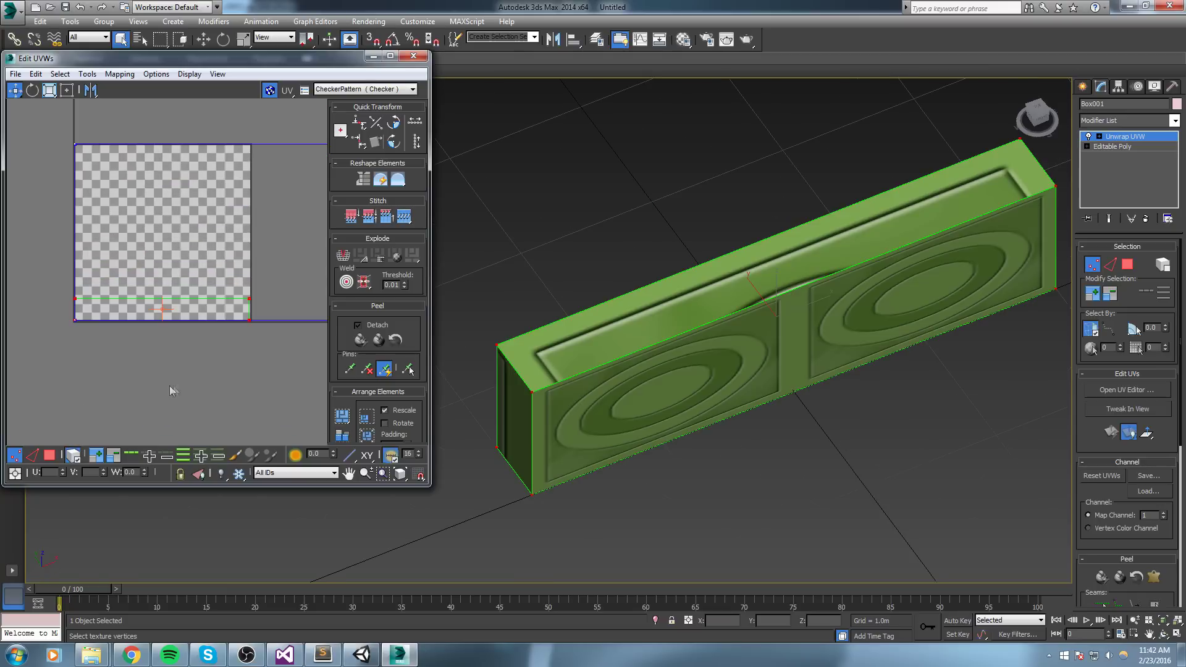
pyautogui.click(53, 457)
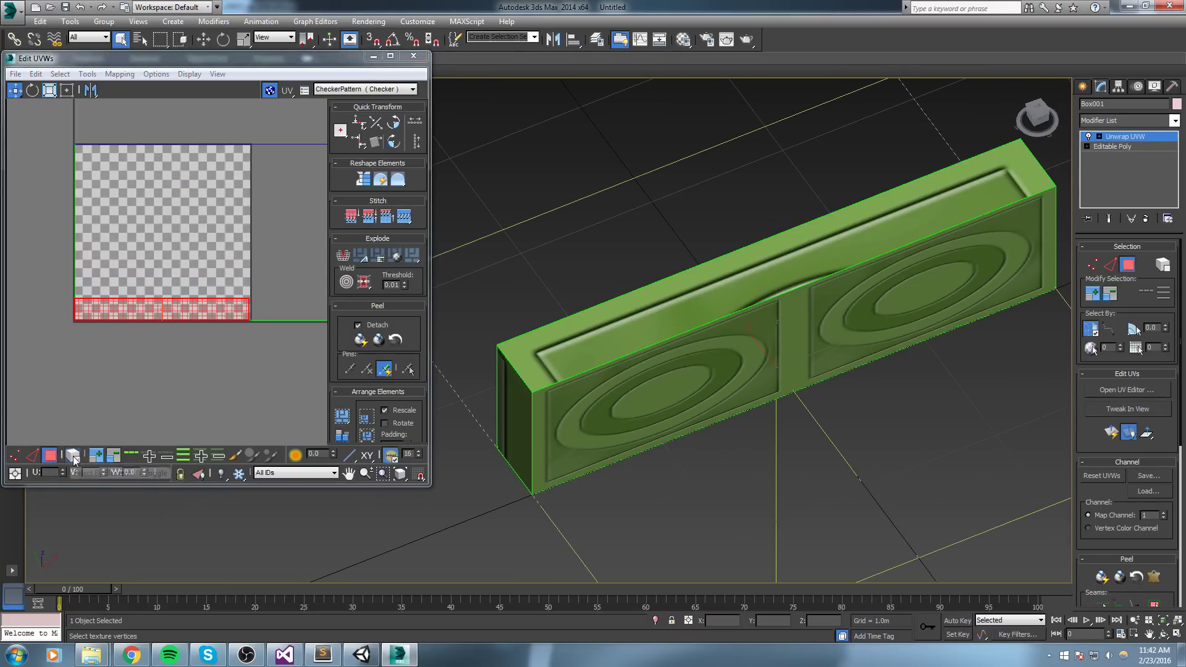
pyautogui.moveTo(257, 353); pyautogui.dragTo(210, 348, button='middle')
pyautogui.scroll(-1, 210, 347)
pyautogui.moveTo(154, 300)
pyautogui.mouseDown()
pyautogui.moveTo(148, 256)
pyautogui.moveTo(171, 297)
pyautogui.moveTo(128, 276)
pyautogui.moveTo(173, 299)
pyautogui.mouseUp()
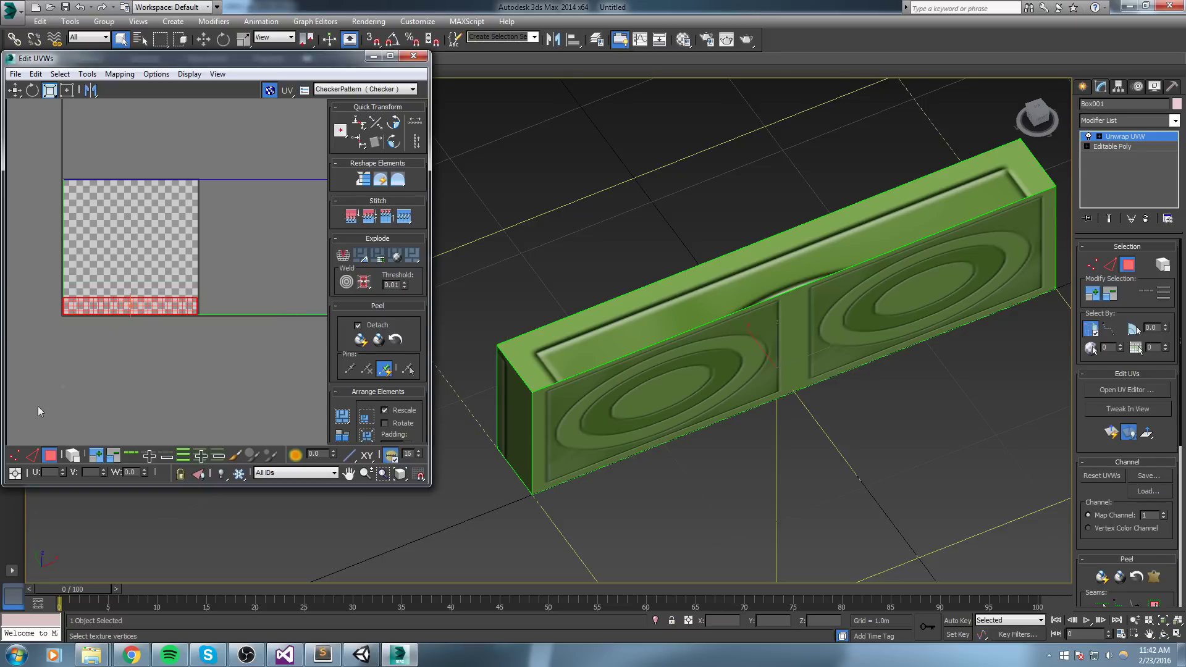
# Select the upper UV vertices of the top and bottom faces and move them to the texture tile's upper edge.
pyautogui.click(16, 455)
pyautogui.moveTo(6, 312); pyautogui.dragTo(210, 288)
pyautogui.rightClick(207, 294)
pyautogui.click(197, 300)
pyautogui.press('w')
pyautogui.moveTo(197, 299); pyautogui.dragTo(192, 181)
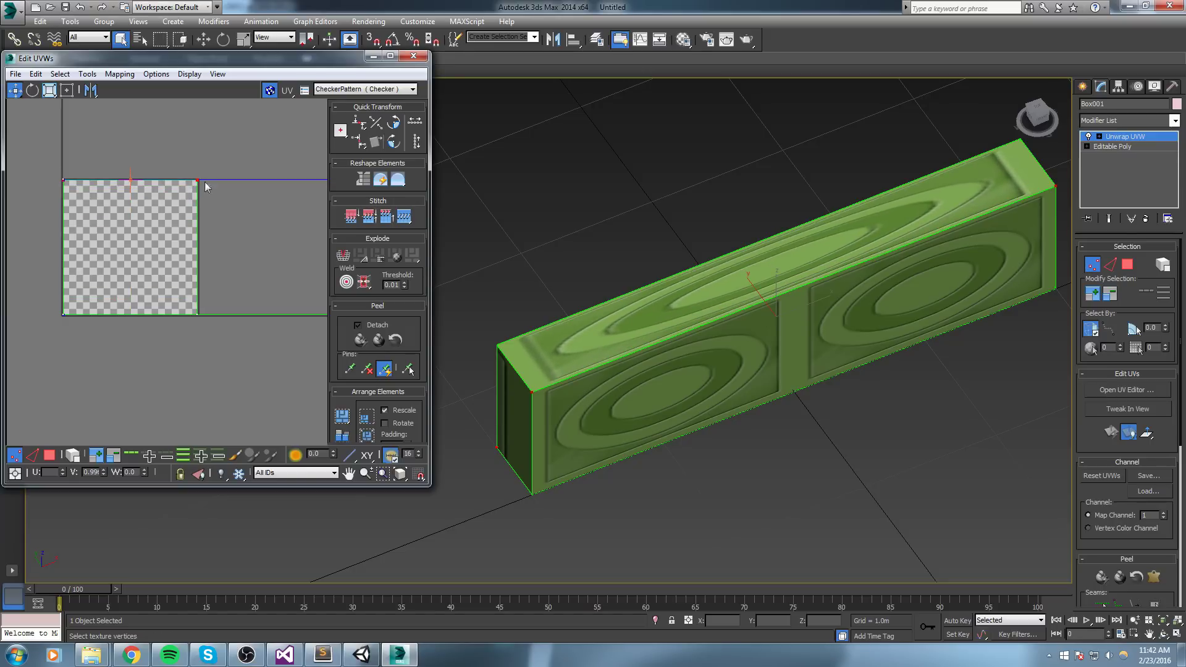
# Lower the upper UV vertices of the top and bottom faces freehand and shift all their vertices sideways.
pyautogui.moveTo(198, 179); pyautogui.dragTo(194, 217)
pyautogui.hotkey('ctrl', 'a')
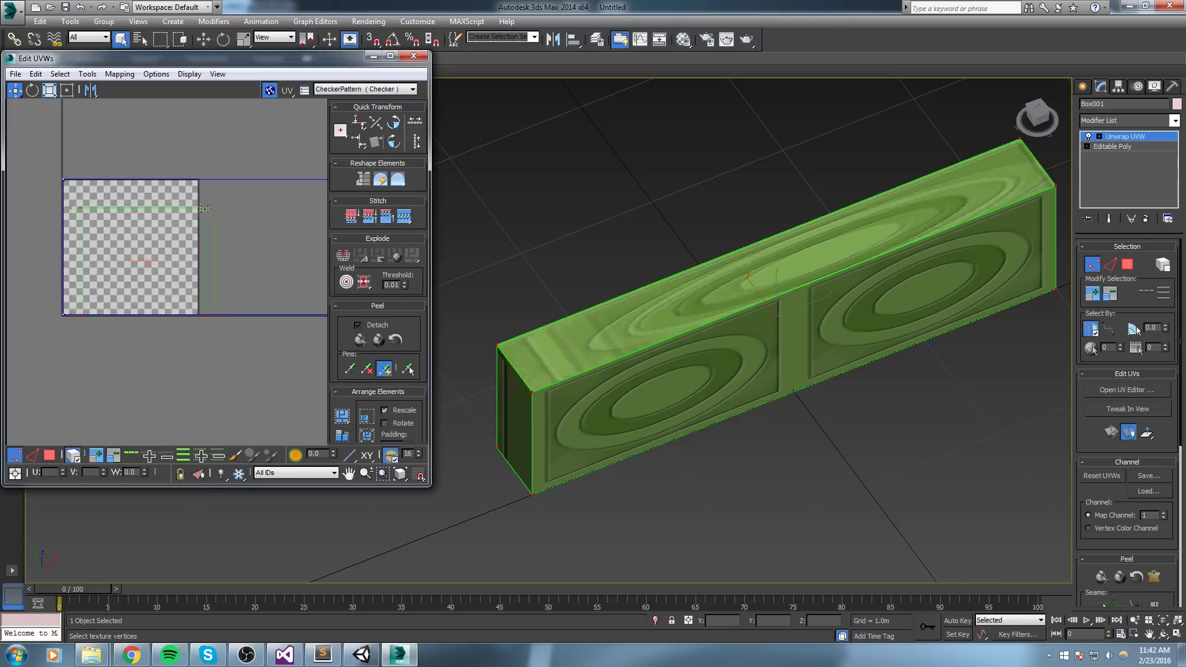
pyautogui.moveTo(198, 207); pyautogui.dragTo(208, 224)
pyautogui.click(18, 451)
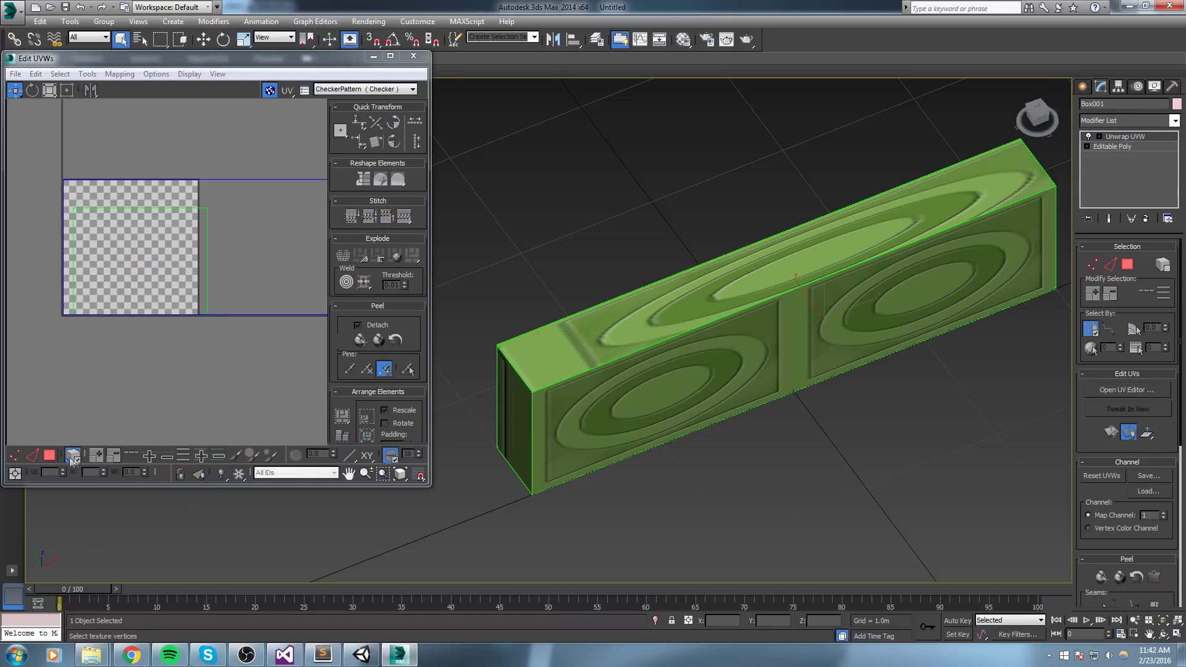
pyautogui.click(19, 451)
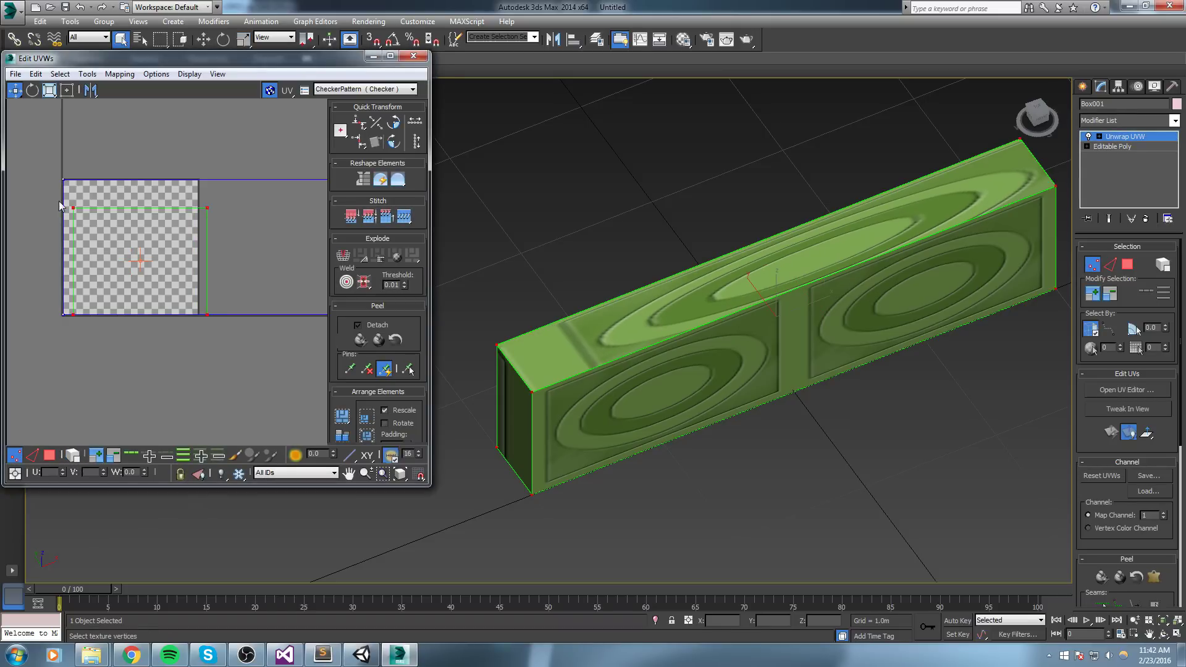
# Set the left UV vertices of the top and bottom faces to U 0 and their upper vertices to V 1.0.
pyautogui.moveTo(97, 308); pyautogui.dragTo(98, 320)
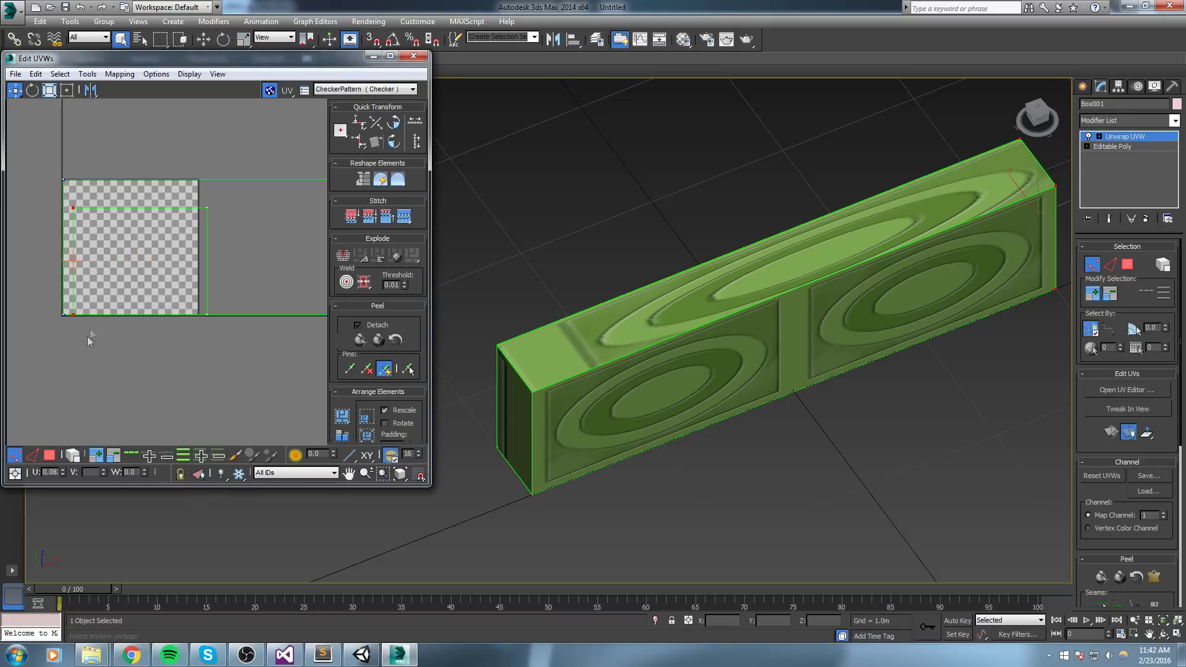
pyautogui.doubleClick(50, 475)
pyautogui.write('0')
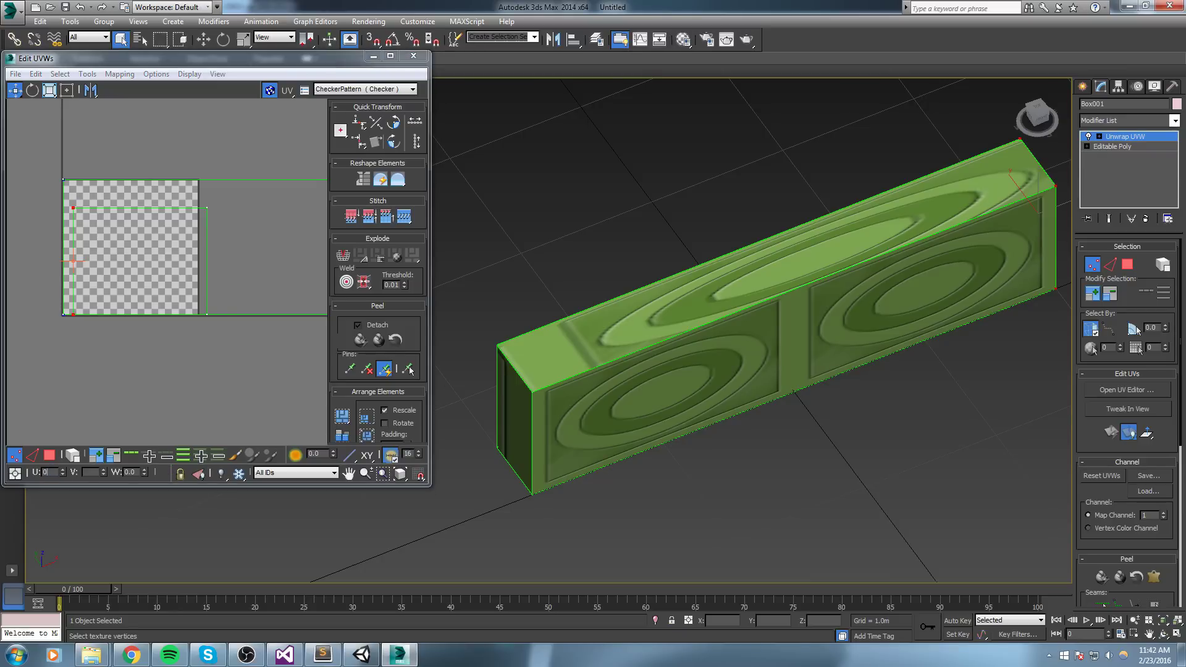
pyautogui.press('Return')
pyautogui.moveTo(1, 228); pyautogui.dragTo(2, 230)
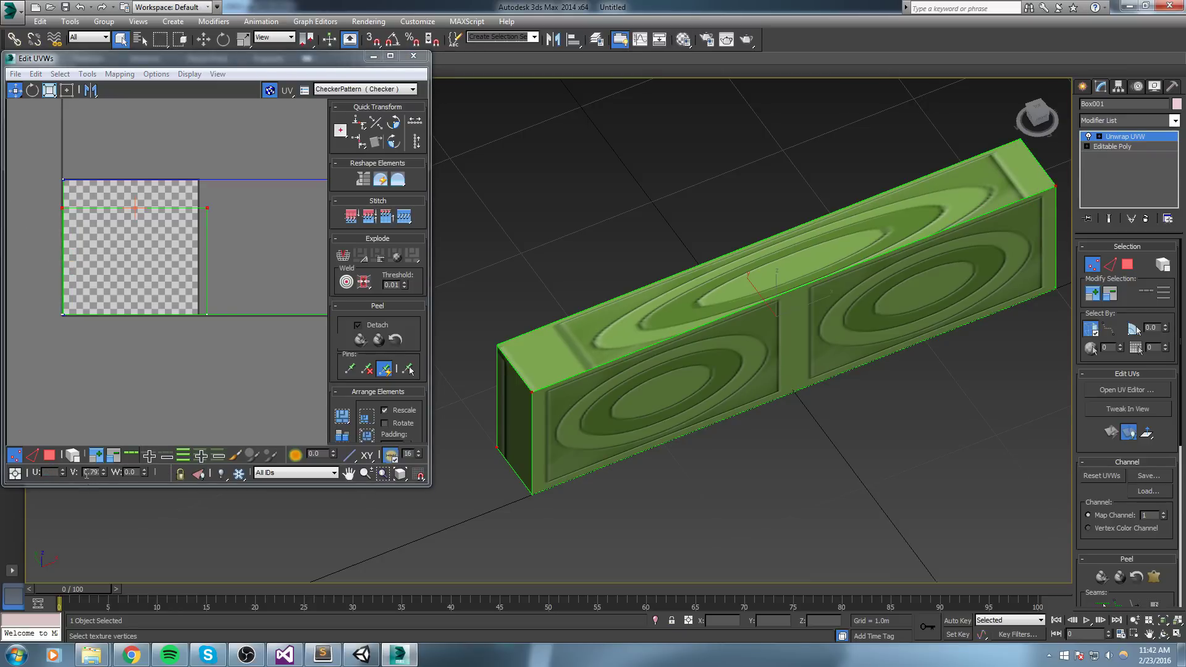
pyautogui.write('1')
pyautogui.press('Return')
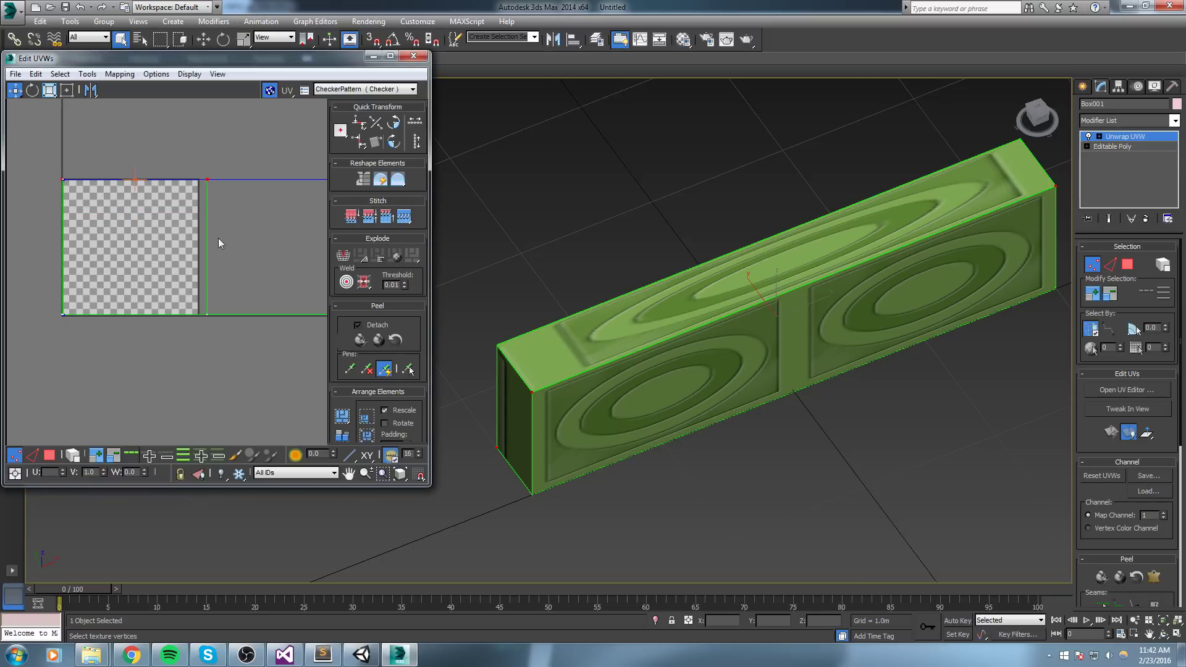
# Set the right UV vertices of the top and bottom faces to U 4.0, and raise them to U 8 for eight tiles.
pyautogui.moveTo(218, 181); pyautogui.dragTo(189, 179, button='middle')
pyautogui.moveTo(174, 162); pyautogui.dragTo(192, 321)
pyautogui.scroll(-3, 196, 322)
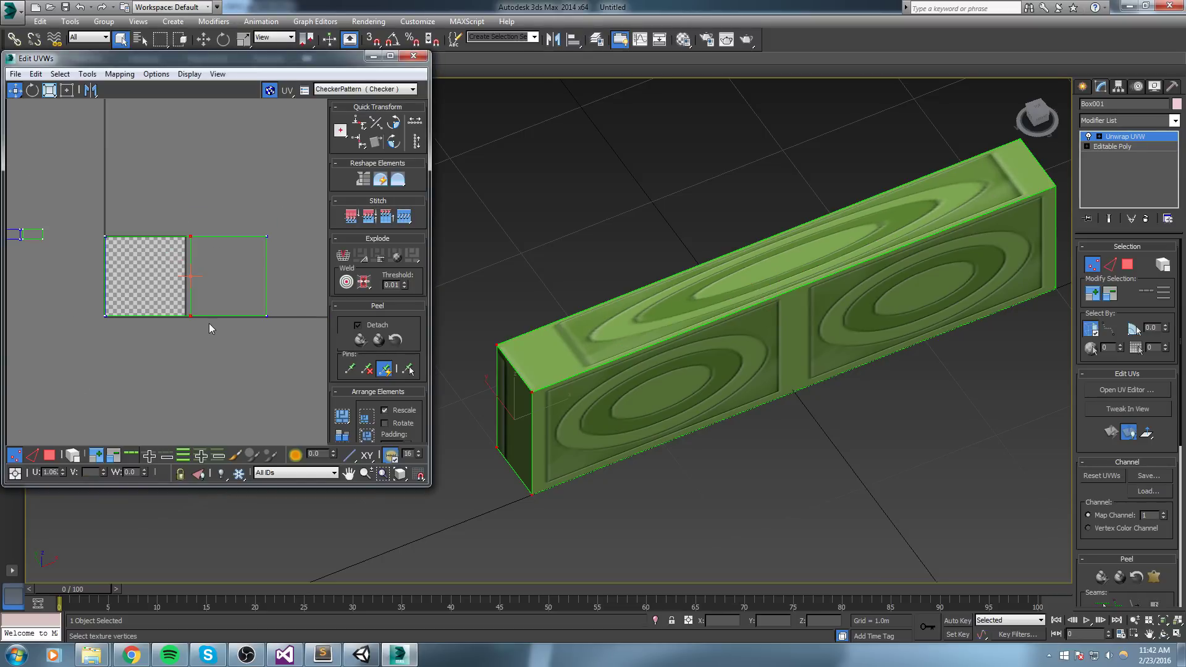
pyautogui.moveTo(163, 363); pyautogui.dragTo(117, 377, button='middle')
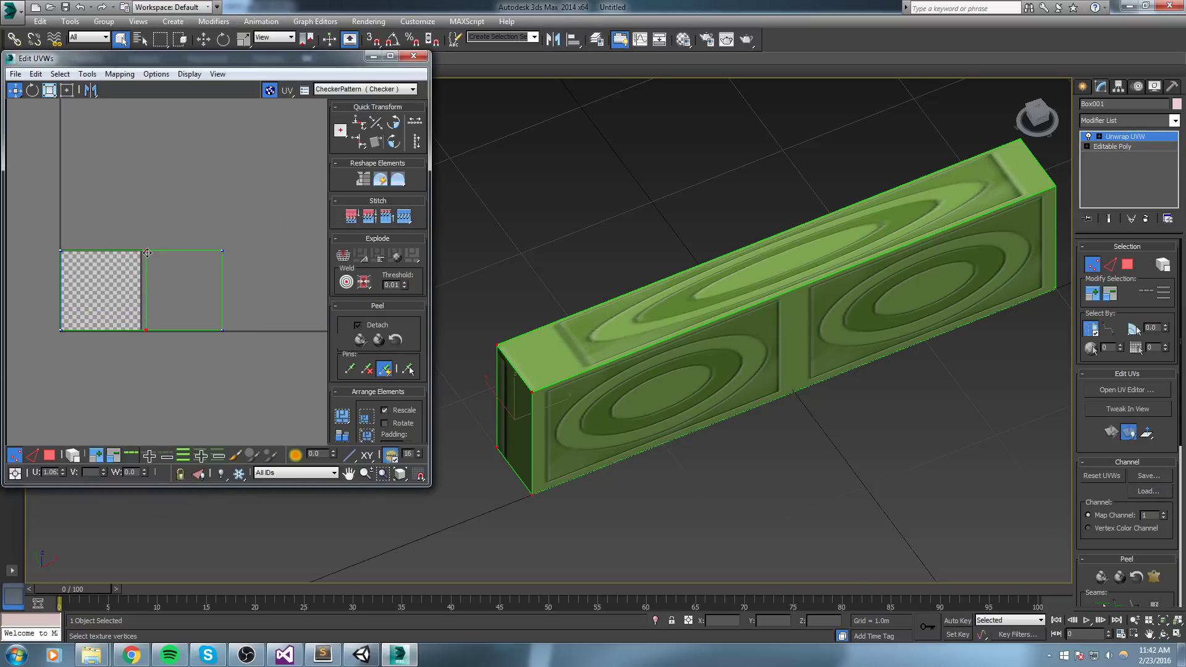
pyautogui.click(45, 473)
pyautogui.write('4')
pyautogui.press('Return')
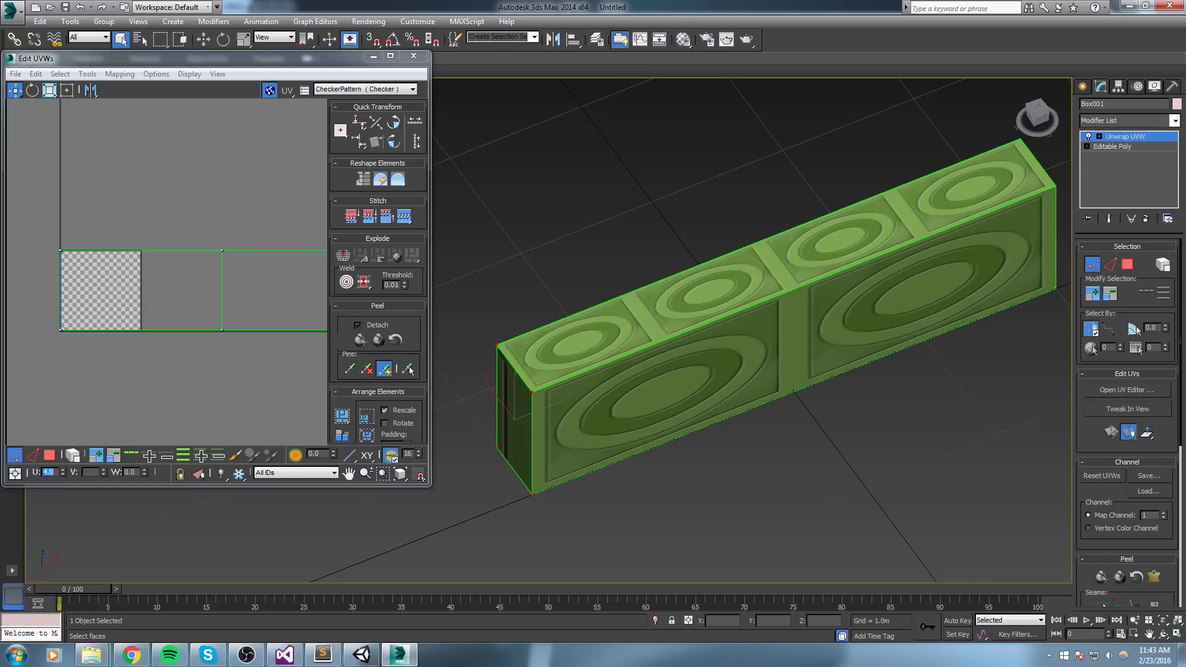
pyautogui.moveTo(628, 317); pyautogui.dragTo(719, 370, button='middle')
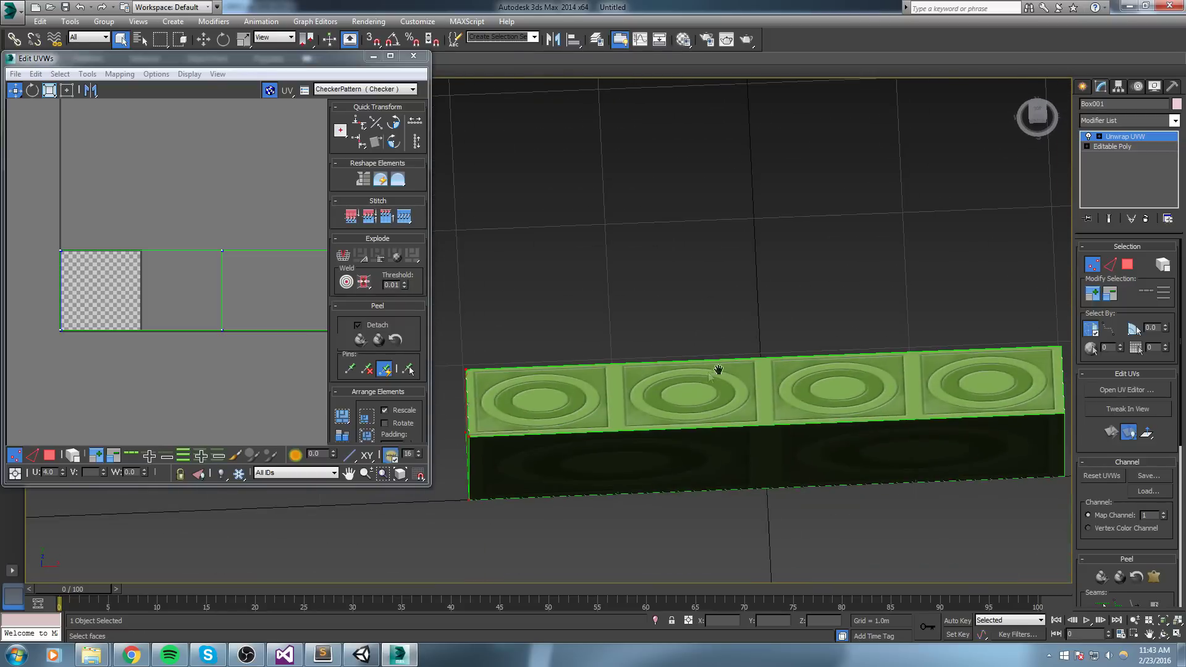
pyautogui.doubleClick(55, 470)
pyautogui.write('8')
pyautogui.press('Return')
# Collapse the unwrap into an Editable Poly and select both small end faces of the box.
pyautogui.keyDown('alt'); pyautogui.moveTo(601, 491); pyautogui.dragTo(764, 481, button='middle'); pyautogui.keyUp('alt')
pyautogui.click(914, 424)
pyautogui.keyDown('alt'); pyautogui.moveTo(752, 363); pyautogui.dragTo(658, 444, button='middle'); pyautogui.keyUp('alt')
pyautogui.keyDown('ctrl'); pyautogui.click(855, 416); pyautogui.keyUp('ctrl')
# Add a new Unwrap UVW modifier for the selected end faces and open the UV editor in polygon mode.
pyautogui.click(1174, 120)
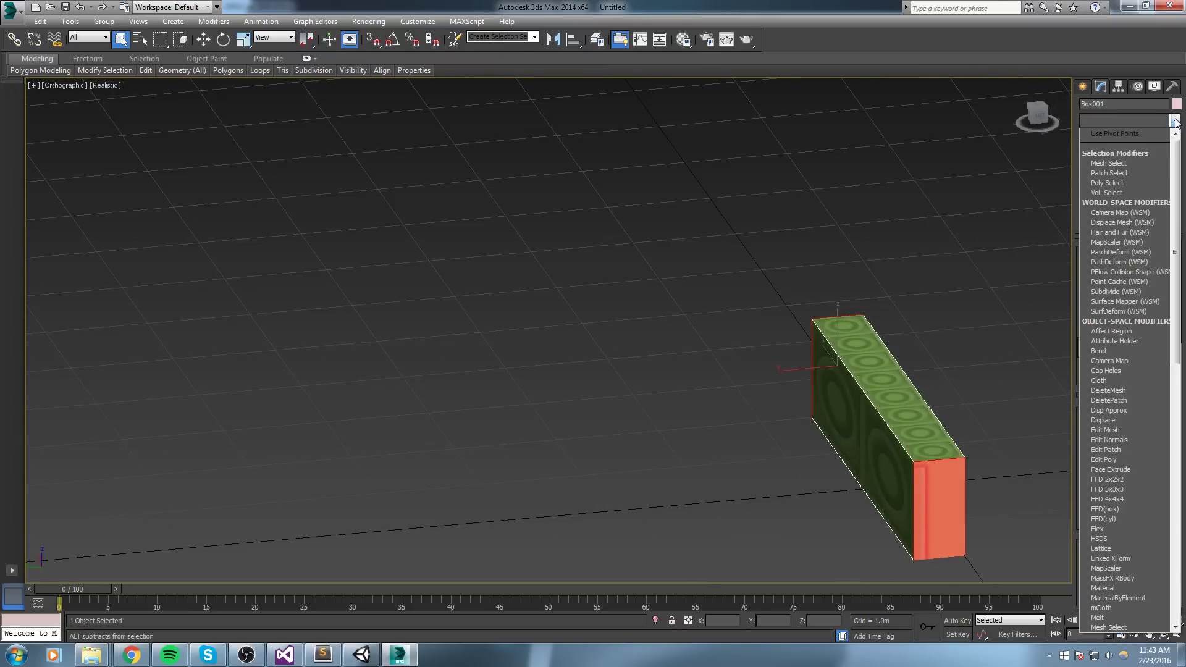
pyautogui.click(1130, 130)
pyautogui.click(1118, 390)
pyautogui.moveTo(575, 302); pyautogui.dragTo(552, 272, button='middle')
pyautogui.click(50, 454)
pyautogui.scroll(-3, 186, 282)
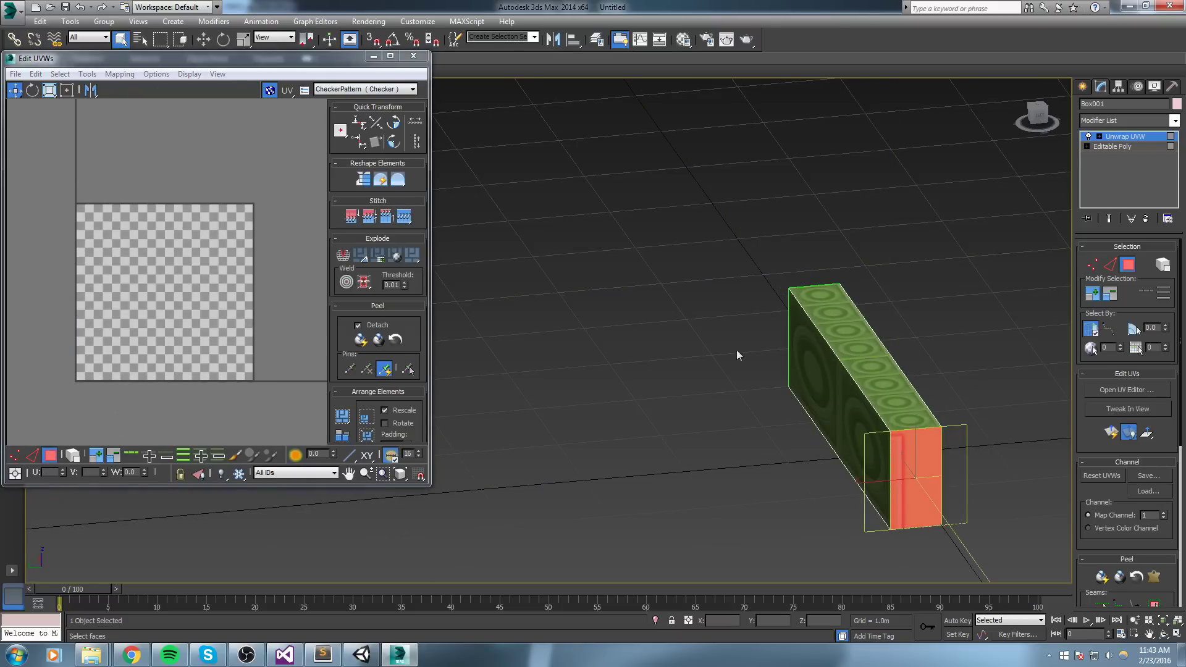
# Apply Flatten Mapping with the default settings to each of the box's two end faces.
pyautogui.click(120, 73)
pyautogui.click(133, 87)
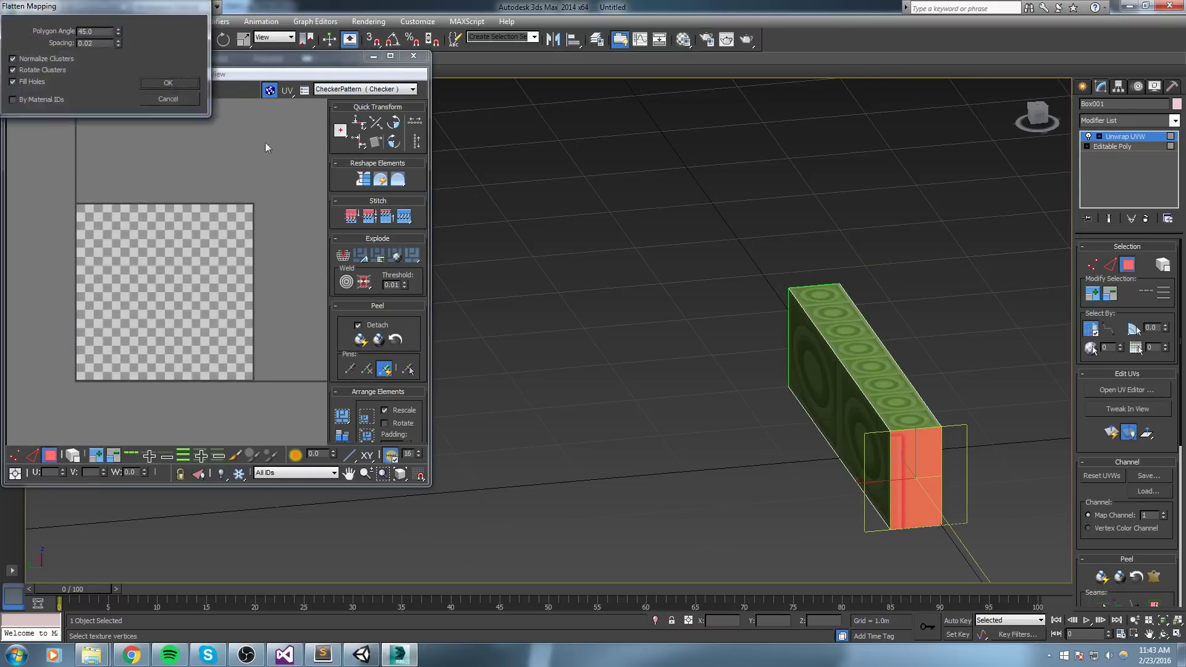
pyautogui.click(170, 85)
pyautogui.moveTo(672, 332); pyautogui.dragTo(791, 293, button='middle')
pyautogui.click(772, 501)
pyautogui.keyDown('alt'); pyautogui.moveTo(904, 463); pyautogui.dragTo(760, 413, button='middle'); pyautogui.keyUp('alt')
pyautogui.moveTo(759, 412); pyautogui.dragTo(673, 344, button='middle')
pyautogui.scroll(-3, 773, 339)
pyautogui.click(109, 75)
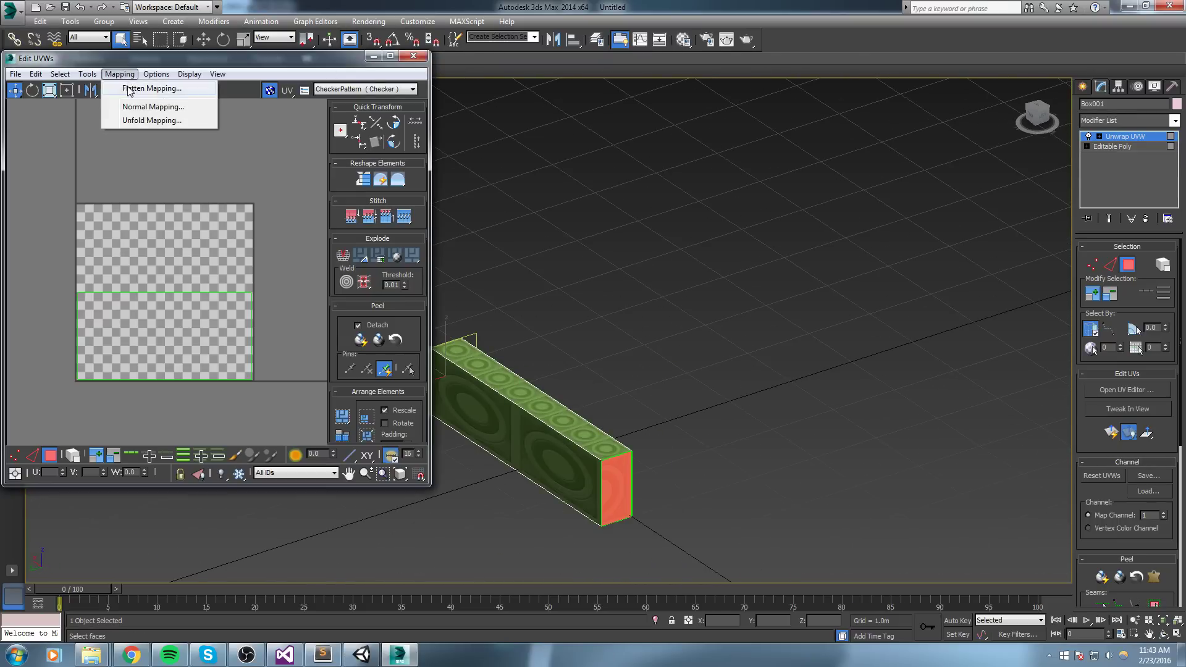
pyautogui.click(136, 84)
pyautogui.click(170, 86)
# Move the upper UV vertices of the end faces up to V 1.0 at the texture tile's edge.
pyautogui.click(14, 456)
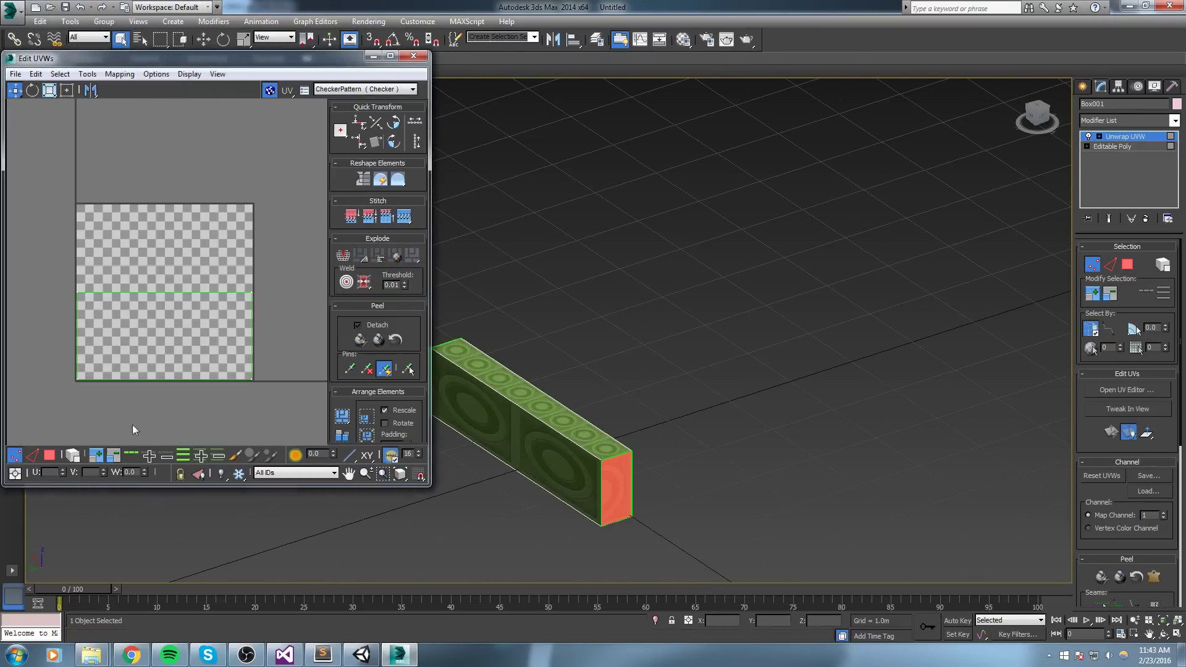
pyautogui.scroll(5, 583, 380)
pyautogui.moveTo(164, 185); pyautogui.dragTo(123, 110, button='middle')
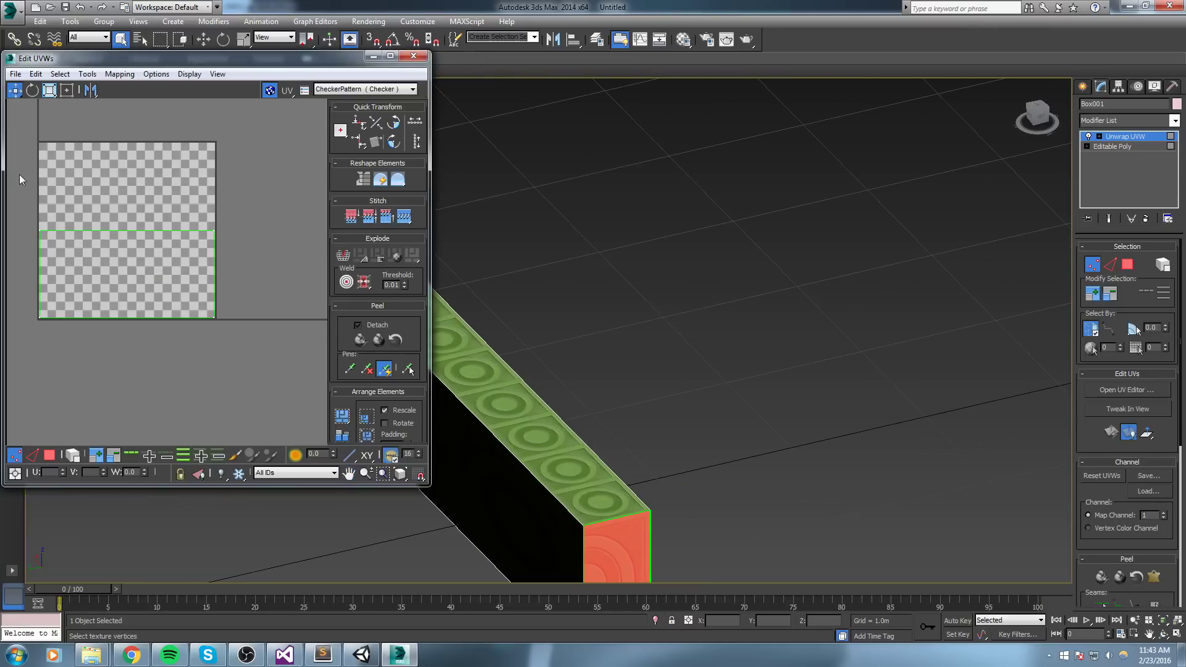
pyautogui.moveTo(209, 174); pyautogui.dragTo(208, 160)
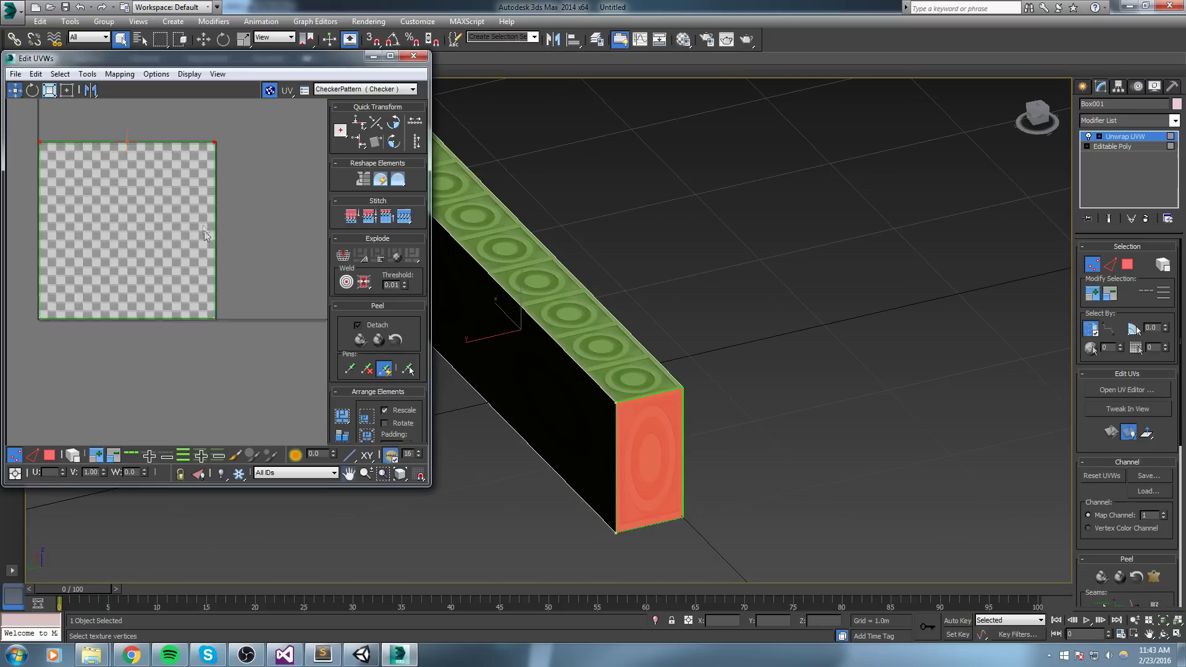
# Stretch the end faces' UVs sideways across about two tiles and collapse the unwrap into an Editable Poly.
pyautogui.moveTo(205, 236); pyautogui.dragTo(240, 277, button='middle')
pyautogui.scroll(-2, 269, 221)
pyautogui.moveTo(268, 221); pyautogui.dragTo(246, 113)
pyautogui.hotkey('ctrl', 'z')
pyautogui.moveTo(240, 156); pyautogui.dragTo(259, 343)
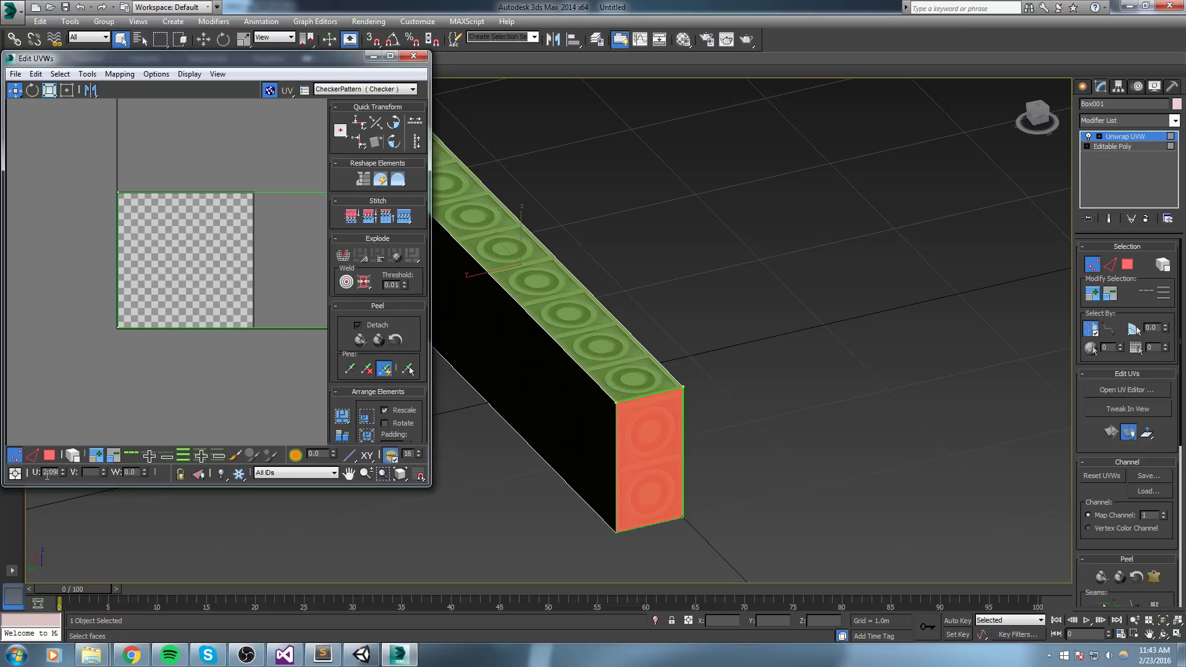
pyautogui.moveTo(873, 303); pyautogui.dragTo(927, 274, button='middle')
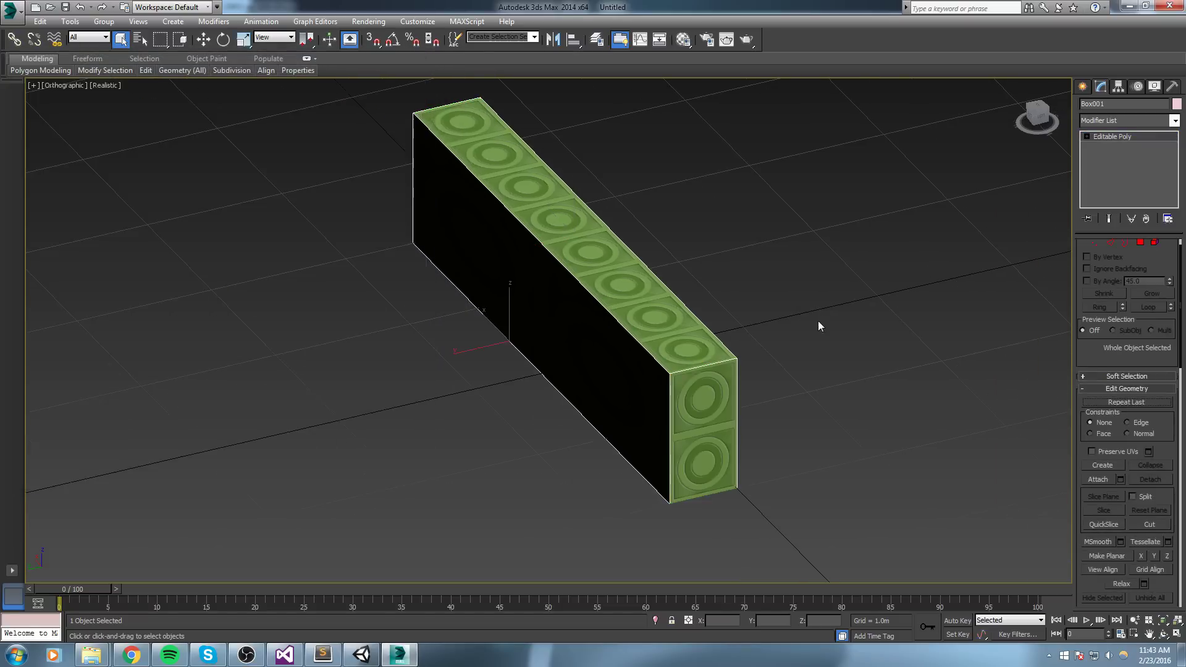
pyautogui.moveTo(818, 321)
pyautogui.keyDown('alt'); pyautogui.mouseDown(button='middle')
pyautogui.moveTo(901, 314)
pyautogui.moveTo(808, 328)
pyautogui.mouseUp(button='middle'); pyautogui.keyUp('alt')
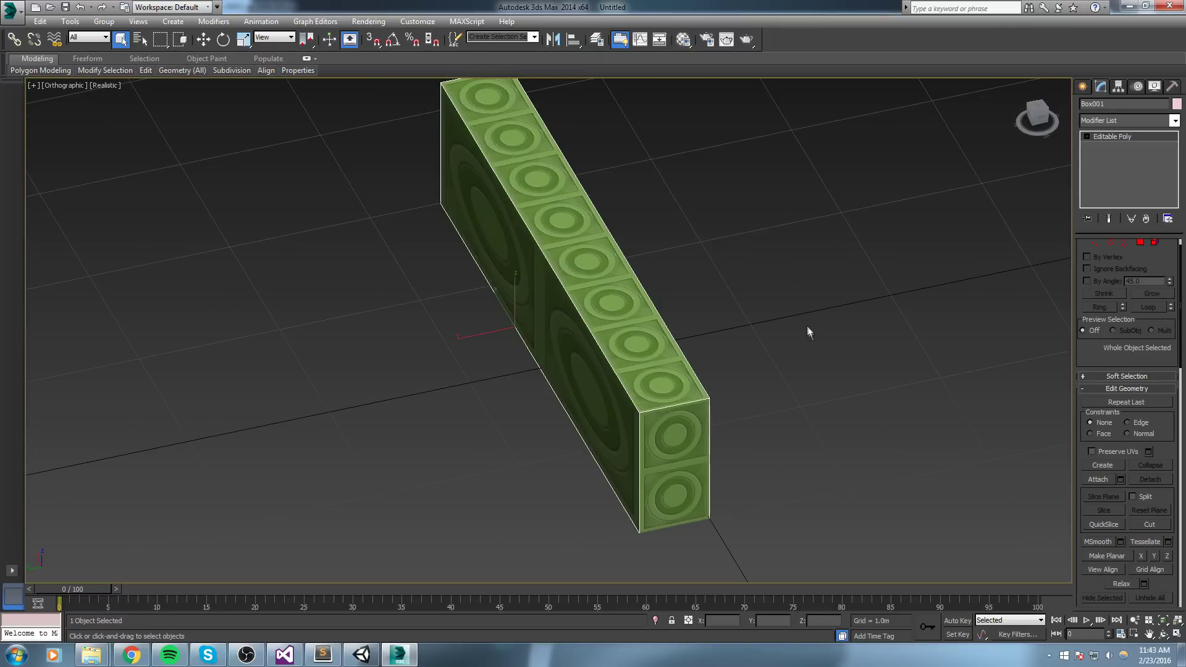
# Start saving the scene and browse on the N3KDrive (F:) to the project's Models folder.
pyautogui.hotkey('ctrl', 's')
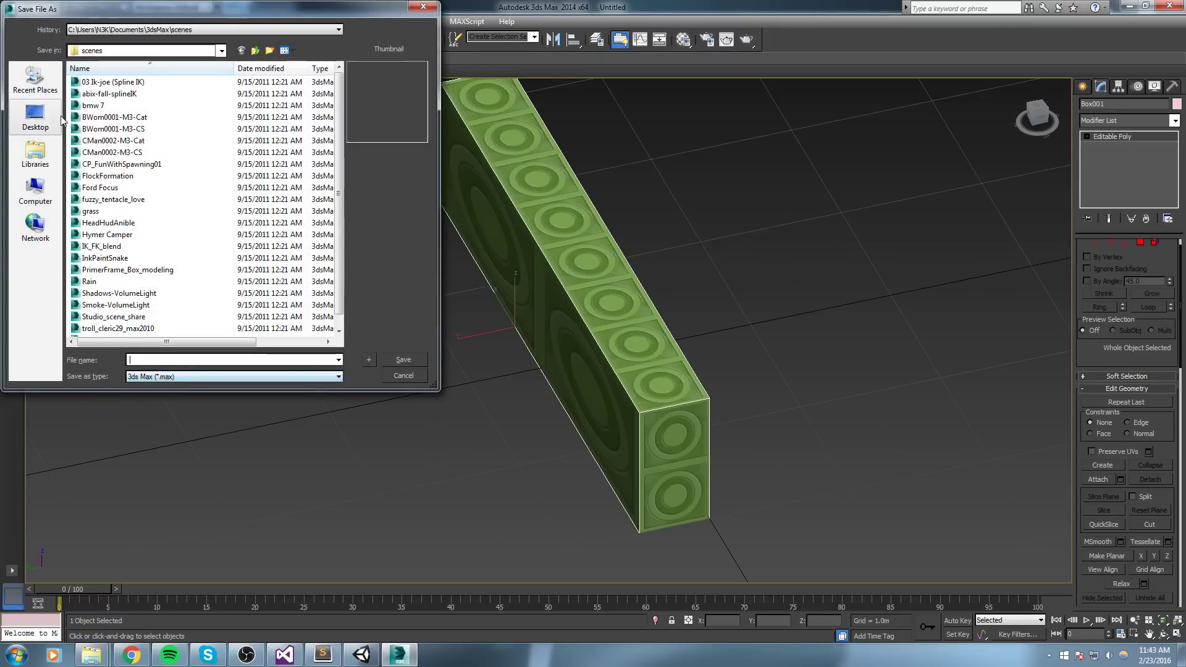
pyautogui.click(44, 191)
pyautogui.doubleClick(159, 119)
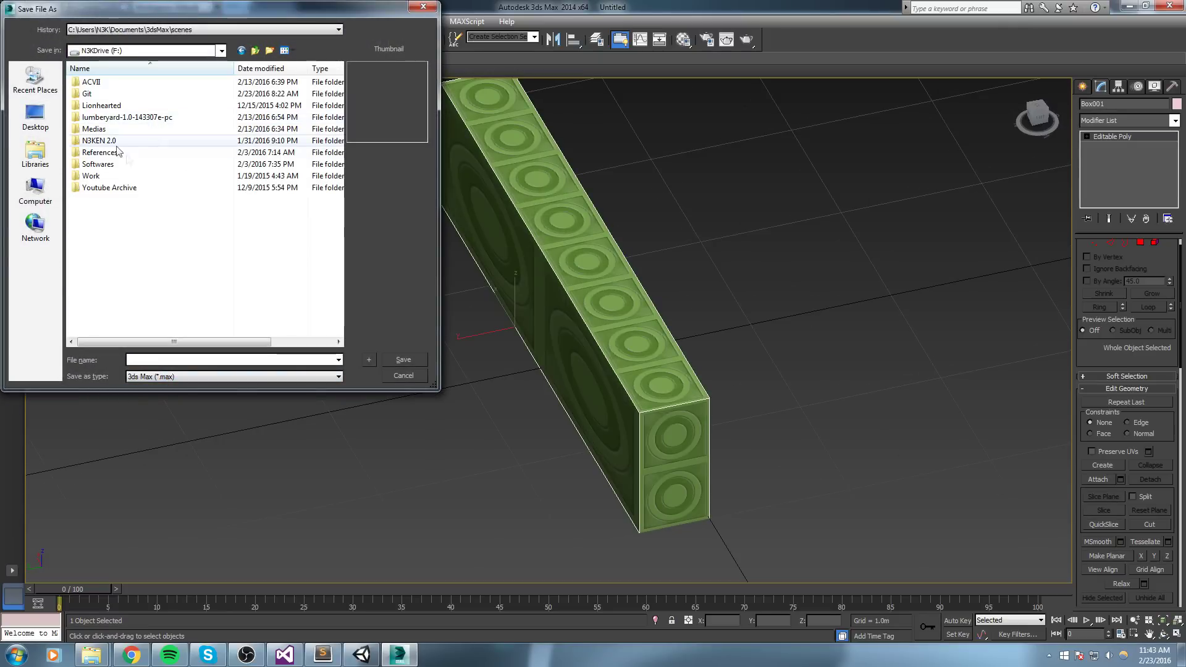
pyautogui.click(96, 97)
pyautogui.doubleClick(93, 93)
pyautogui.doubleClick(105, 155)
pyautogui.doubleClick(99, 128)
pyautogui.doubleClick(95, 153)
pyautogui.doubleClick(94, 93)
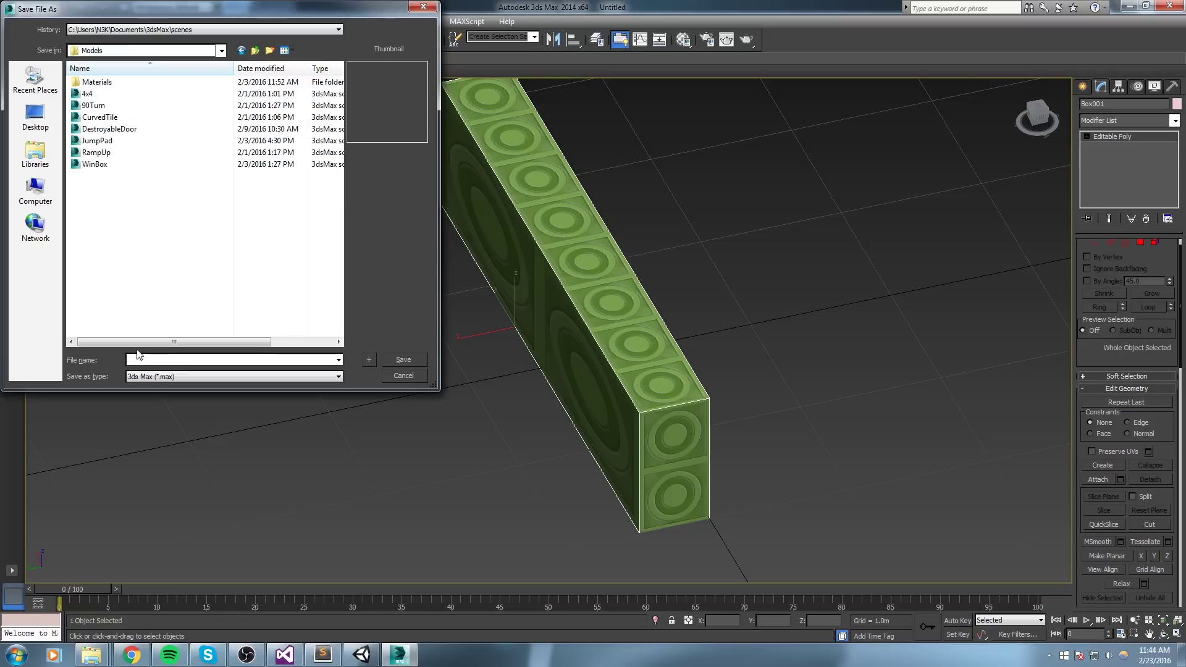
# Name the file 4xBorder and save it as a 3ds Max scene in the Models folder.
pyautogui.write('4X')
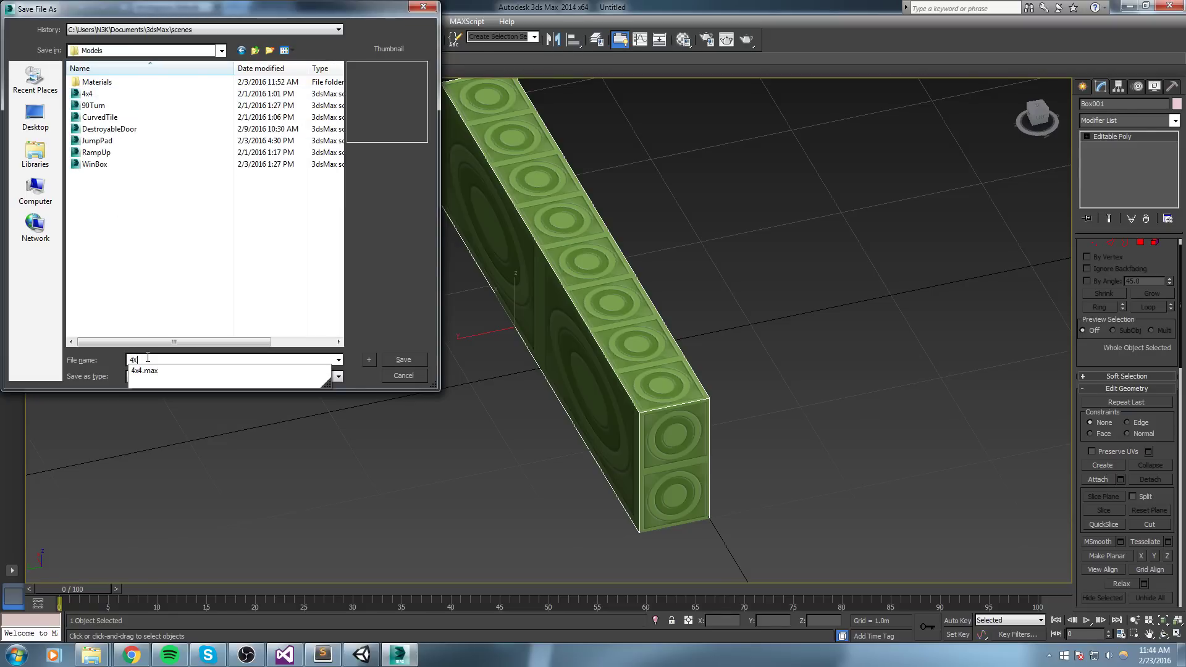
pyautogui.press('BackSpace')
pyautogui.press('BackSpace')
pyautogui.write('4xBorder')
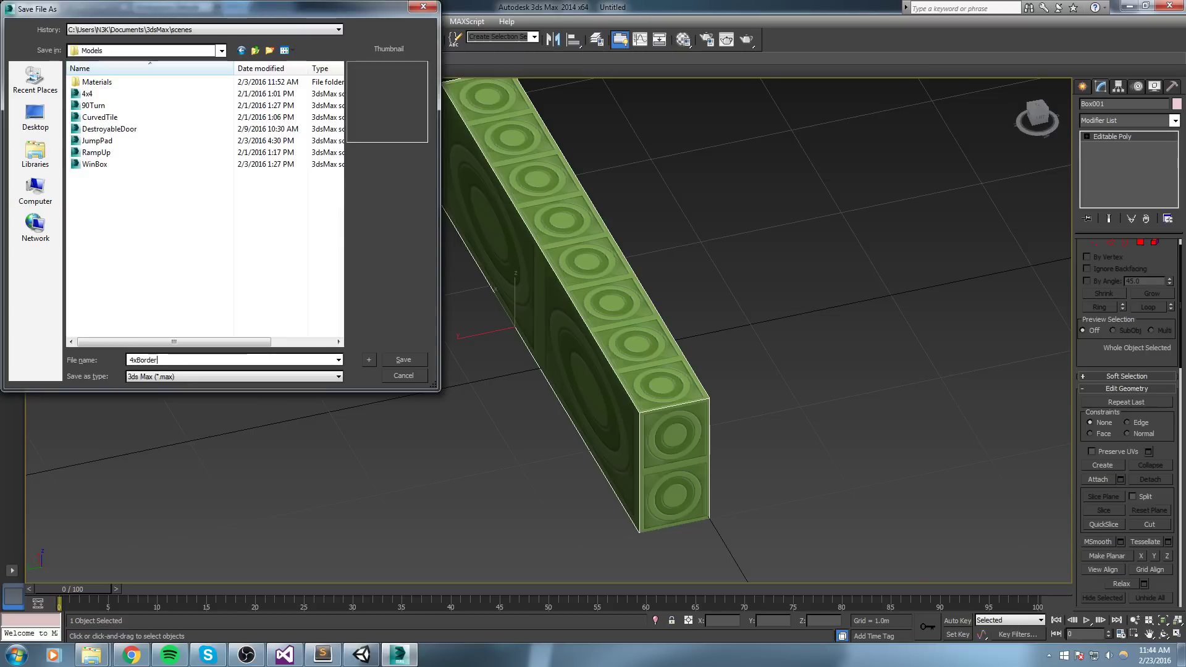
pyautogui.press('Return')
# Switch to Unity and place the 4xBorder model from the Artwork Models folder in the scene beside the track.
pyautogui.click(361, 654)
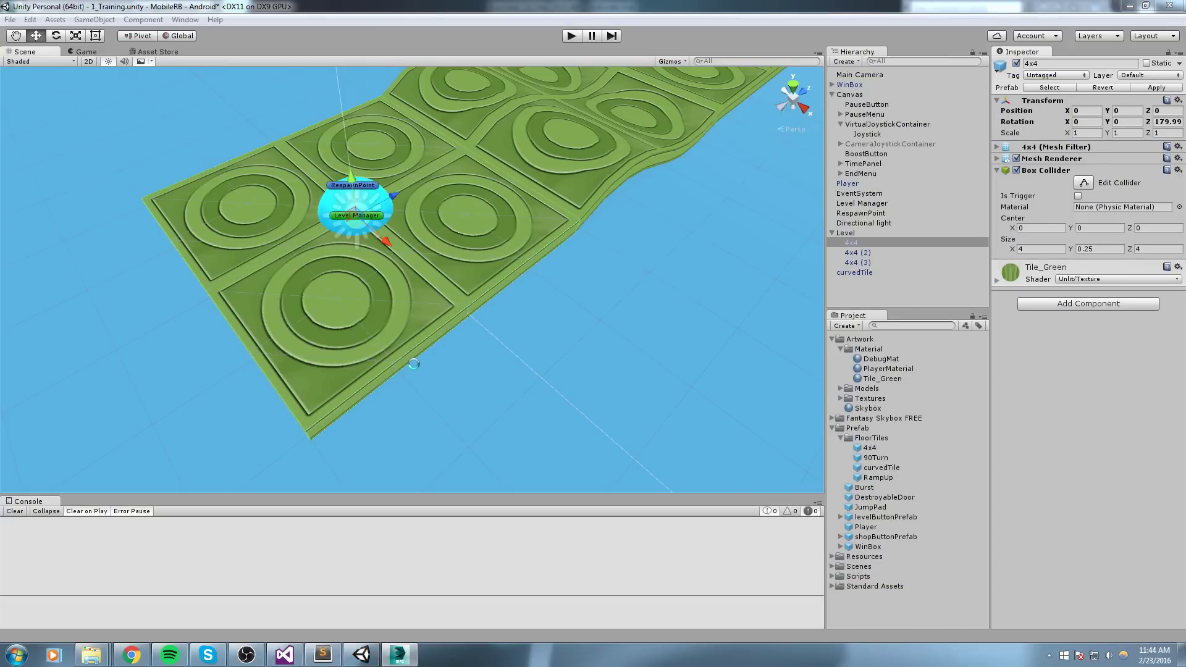
pyautogui.click(841, 398)
pyautogui.click(844, 408)
pyautogui.click(841, 388)
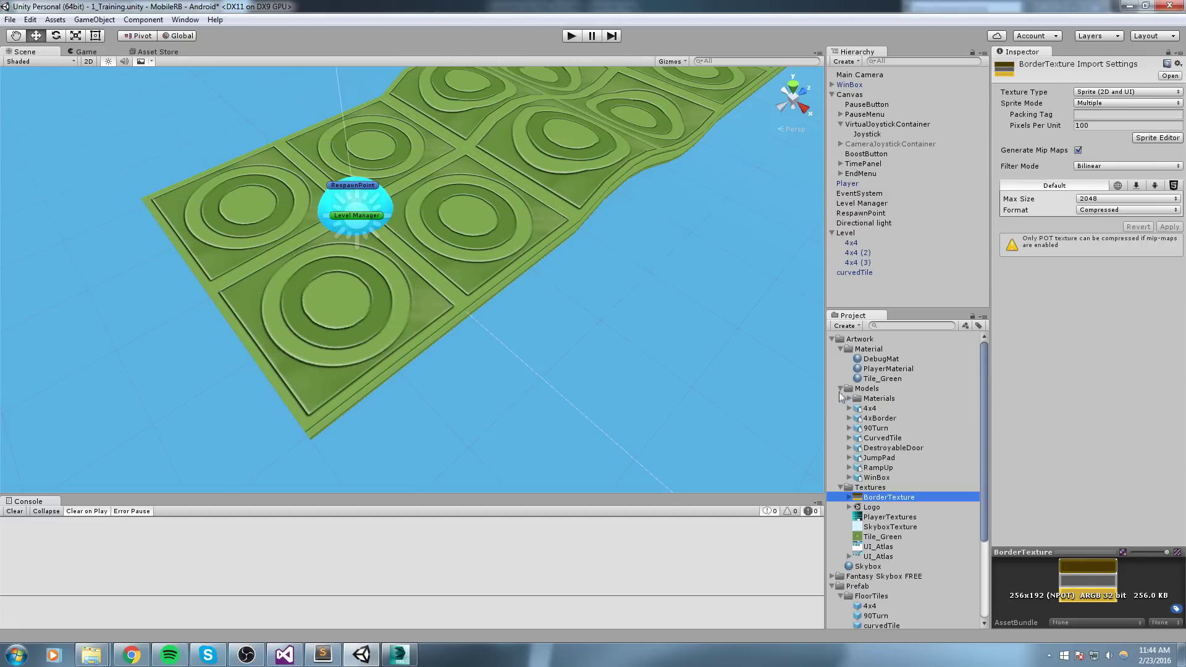
pyautogui.moveTo(883, 422); pyautogui.dragTo(572, 346)
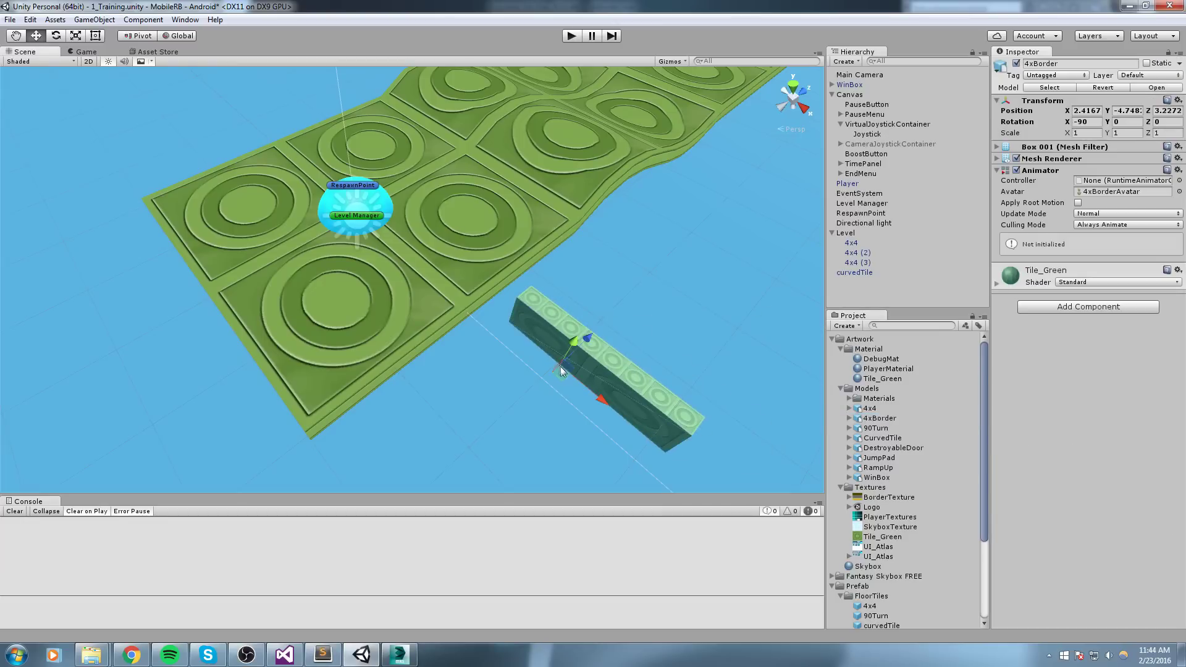
# Apply the Tile_Green material to the border and store it as a prefab in the FloorTiles folder.
pyautogui.moveTo(883, 382); pyautogui.dragTo(596, 379)
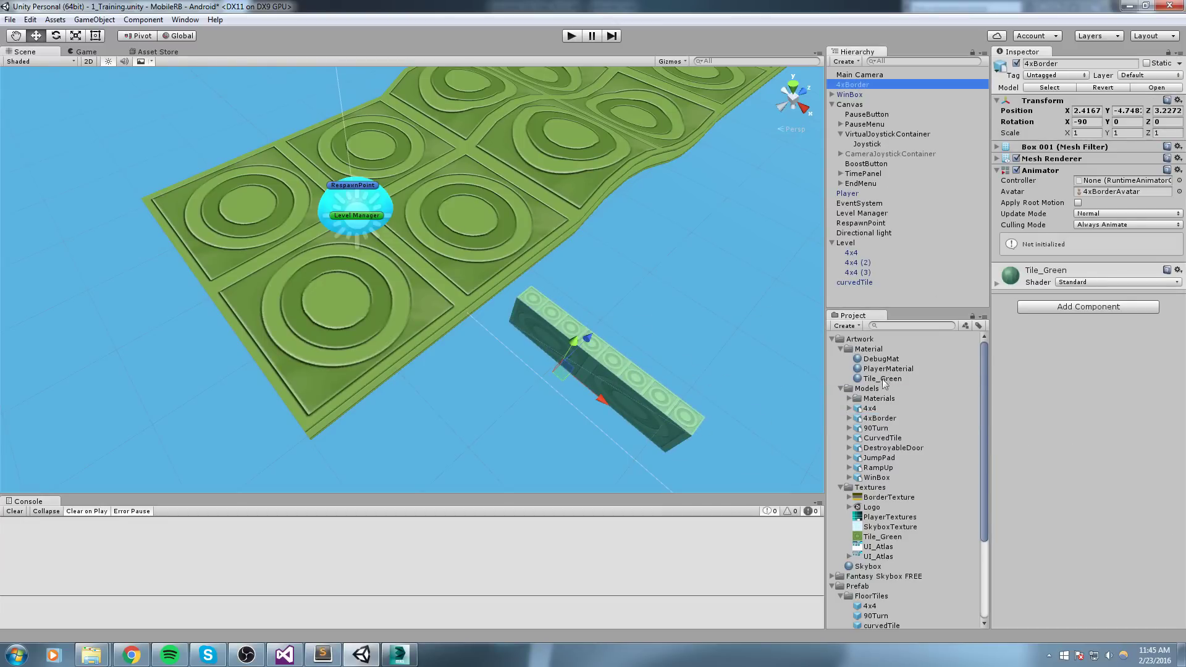
pyautogui.keyDown('alt'); pyautogui.moveTo(593, 364); pyautogui.dragTo(735, 399); pyautogui.keyUp('alt')
pyautogui.moveTo(881, 380); pyautogui.dragTo(440, 398)
pyautogui.moveTo(475, 394)
pyautogui.mouseDown(button='right')
pyautogui.moveTo(495, 392)
pyautogui.moveTo(489, 405)
pyautogui.mouseUp(button='right')
pyautogui.keyDown('alt'); pyautogui.moveTo(489, 405); pyautogui.dragTo(538, 299); pyautogui.keyUp('alt')
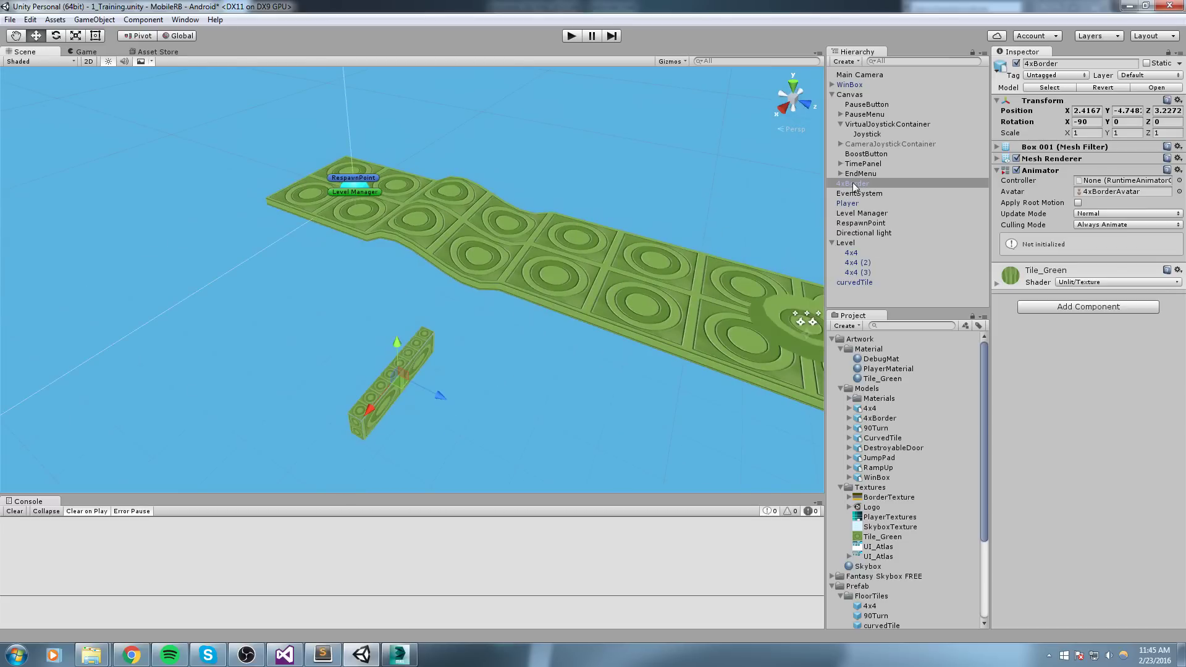
pyautogui.moveTo(853, 183); pyautogui.dragTo(878, 598)
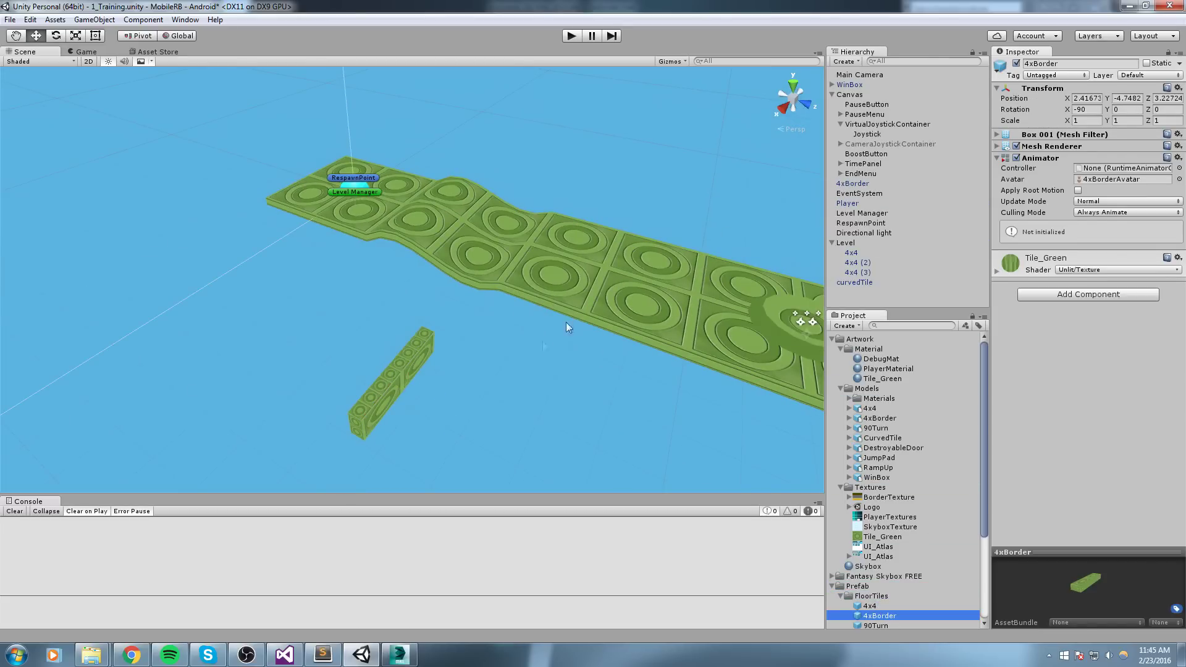
# Set the border's position to 0, 0, 0 and check how it sits on the first tile.
pyautogui.click(384, 387)
pyautogui.click(1093, 110)
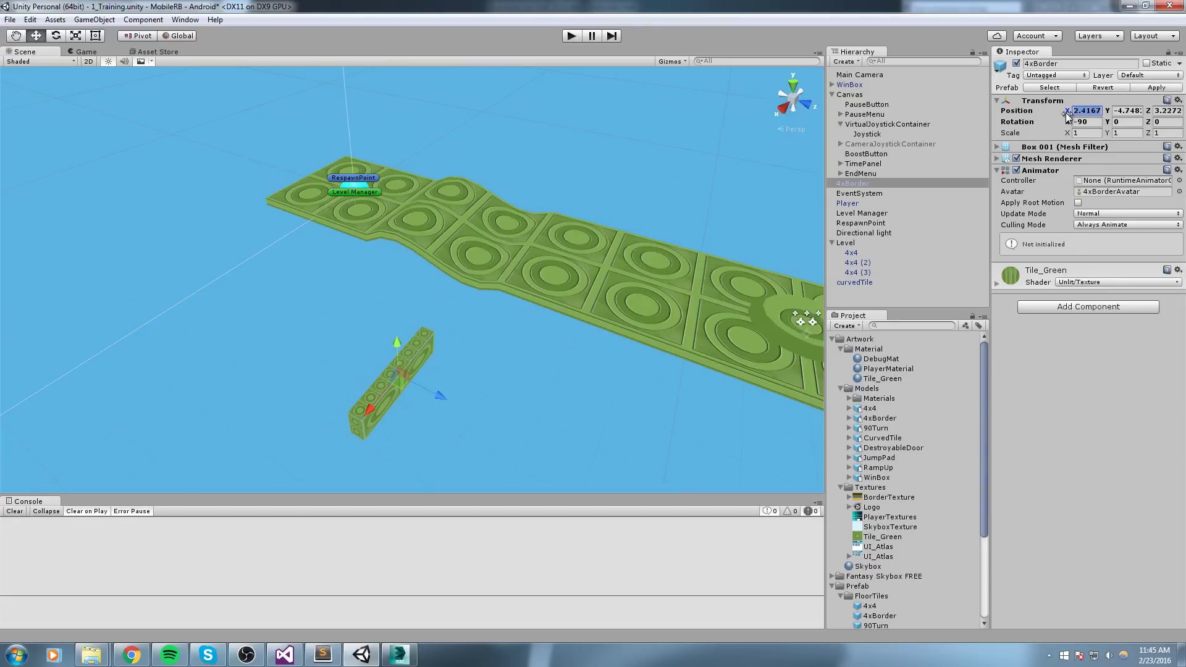
pyautogui.write('0')
pyautogui.press('Tab')
pyautogui.write('0')
pyautogui.press('Tab')
pyautogui.write('0')
pyautogui.moveTo(336, 155); pyautogui.dragTo(469, 338, button='middle')
pyautogui.scroll(3, 468, 336)
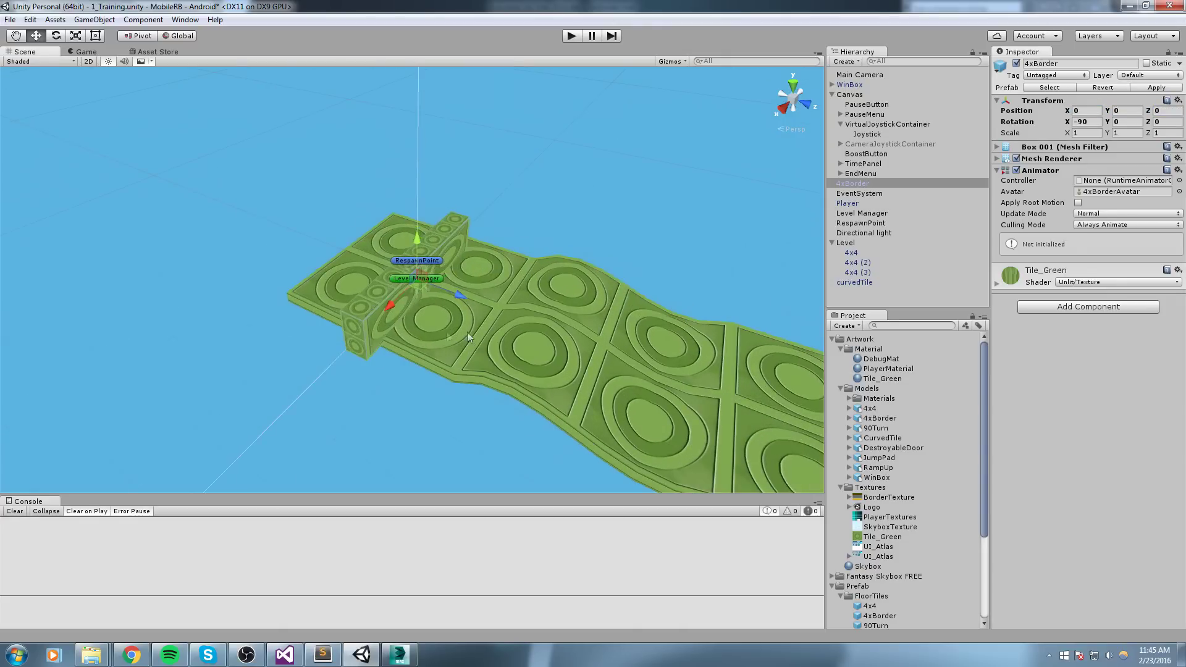
pyautogui.moveTo(402, 259); pyautogui.dragTo(432, 387, button='middle')
pyautogui.scroll(2, 432, 387)
pyautogui.moveTo(550, 389); pyautogui.dragTo(501, 394, button='right')
pyautogui.moveTo(502, 394); pyautogui.dragTo(363, 314, button='middle')
pyautogui.moveTo(362, 314); pyautogui.dragTo(344, 312, button='right')
pyautogui.moveTo(402, 297); pyautogui.dragTo(420, 336, button='middle')
pyautogui.scroll(2, 420, 335)
# Switch to 3ds Max and rename the box as 4xBorder.
pyautogui.click(398, 655)
pyautogui.keyDown('alt'); pyautogui.moveTo(612, 352); pyautogui.dragTo(714, 327, button='middle'); pyautogui.keyUp('alt')
pyautogui.keyDown('alt'); pyautogui.moveTo(617, 344); pyautogui.dragTo(655, 384, button='middle'); pyautogui.keyUp('alt')
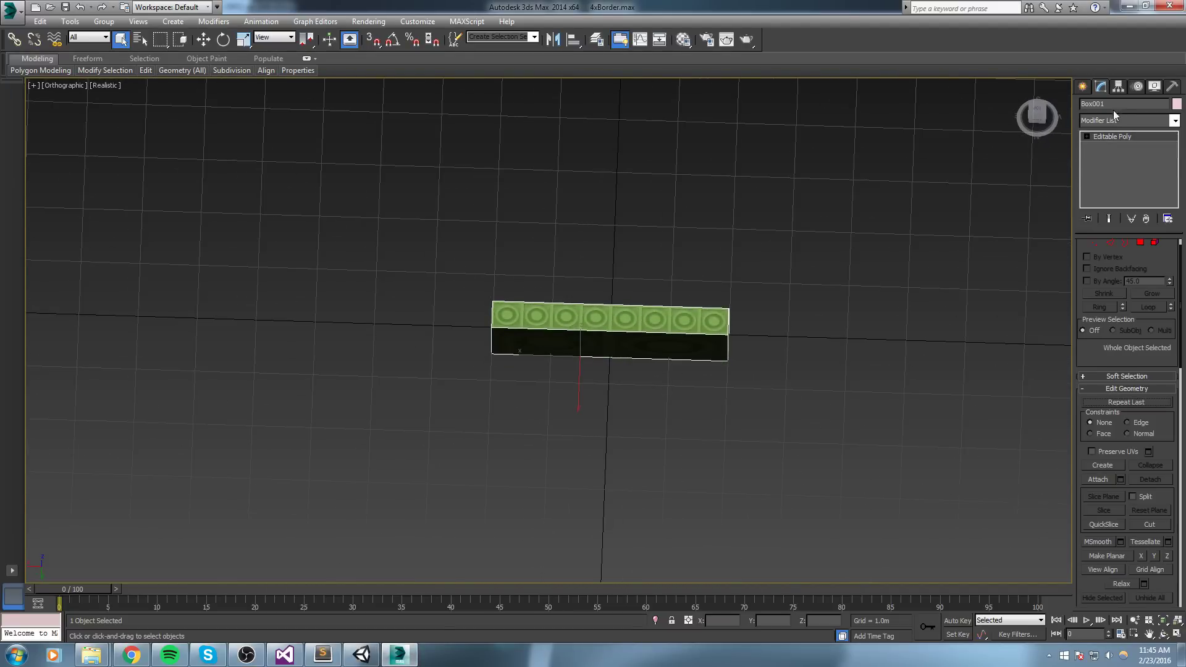
pyautogui.click(1171, 86)
pyautogui.moveTo(1135, 103); pyautogui.dragTo(687, 98)
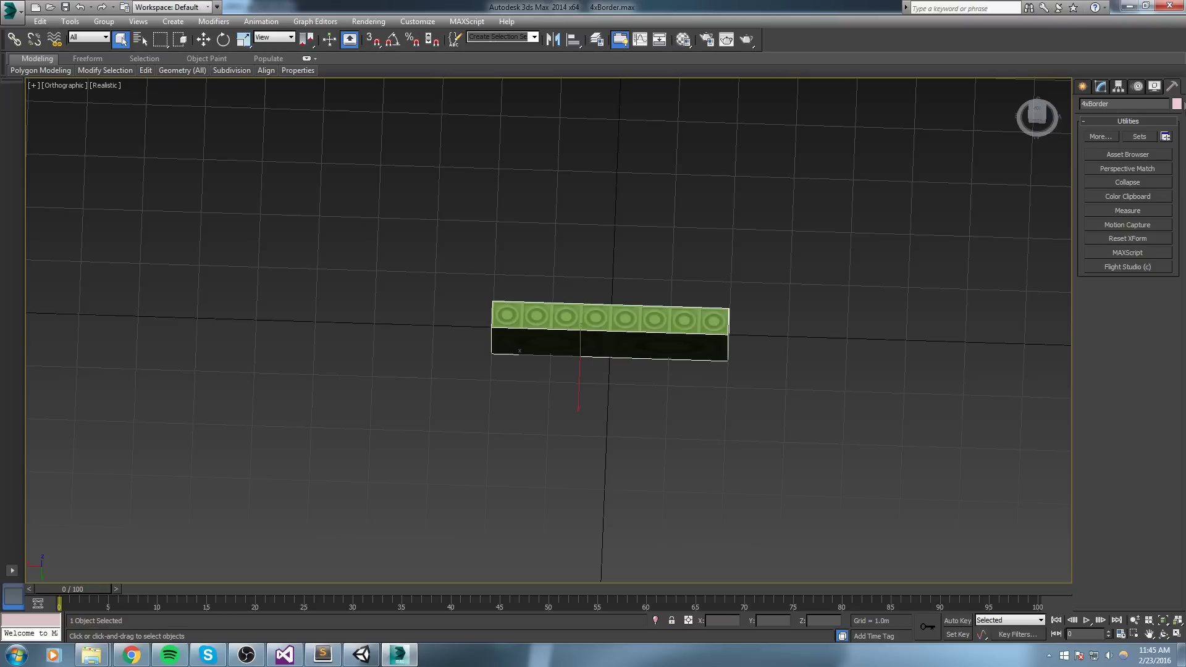
# Apply Reset XForm to the border and convert it back to an Editable Poly.
pyautogui.click(1136, 239)
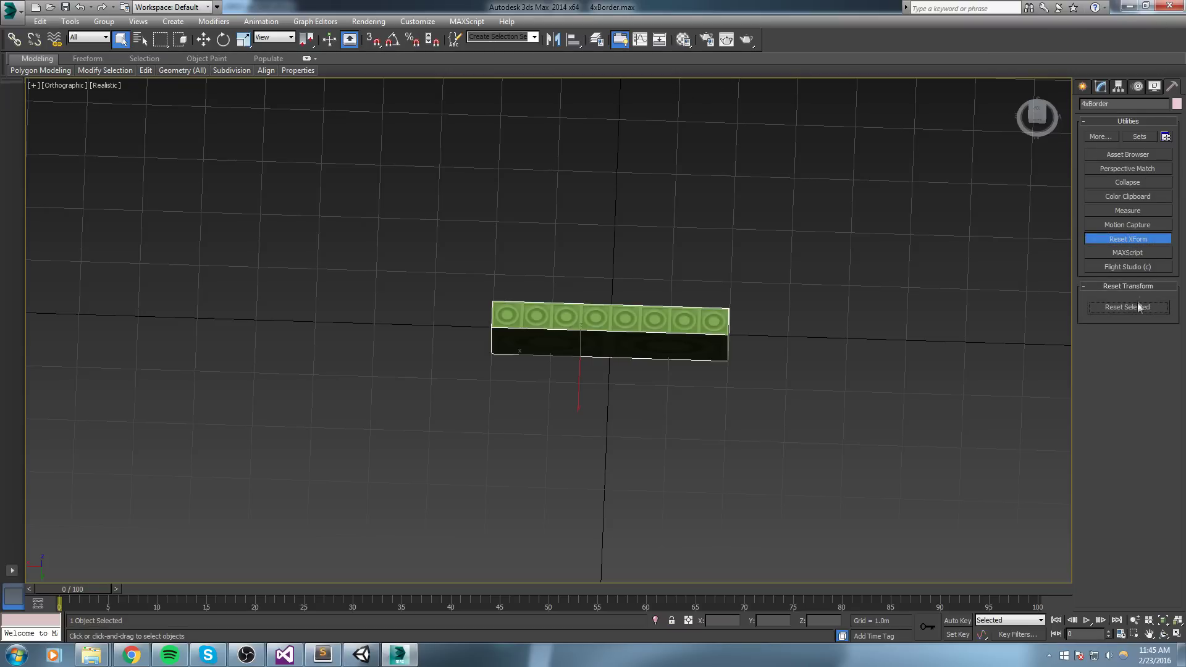
pyautogui.click(1105, 90)
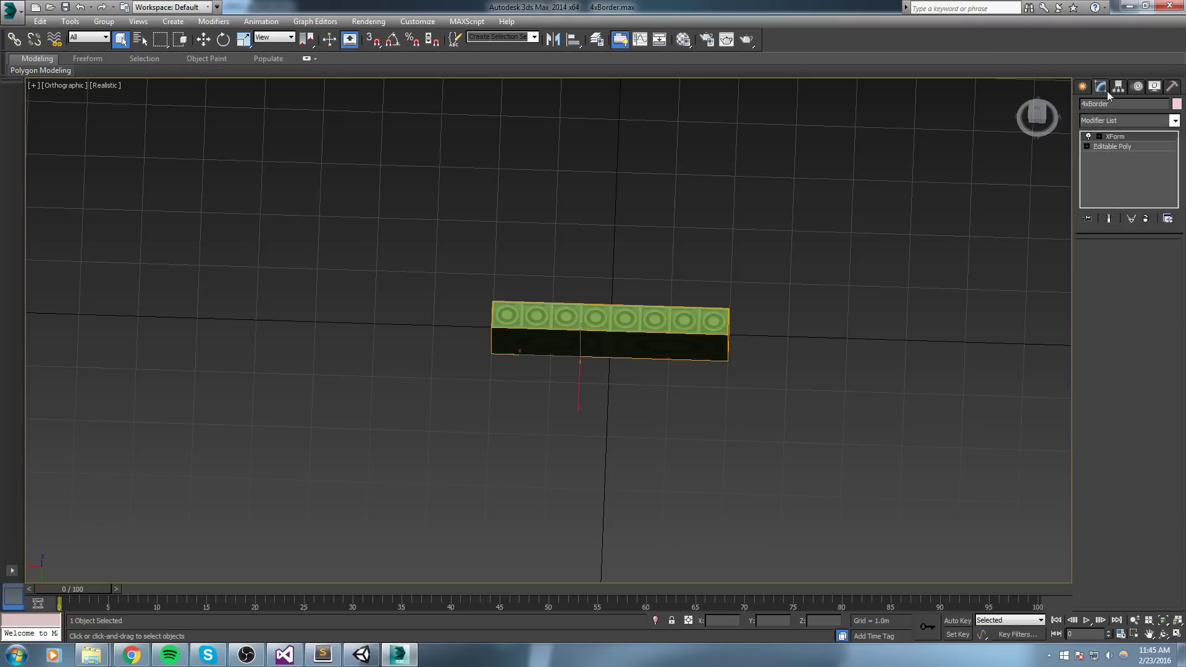
pyautogui.rightClick(1128, 136)
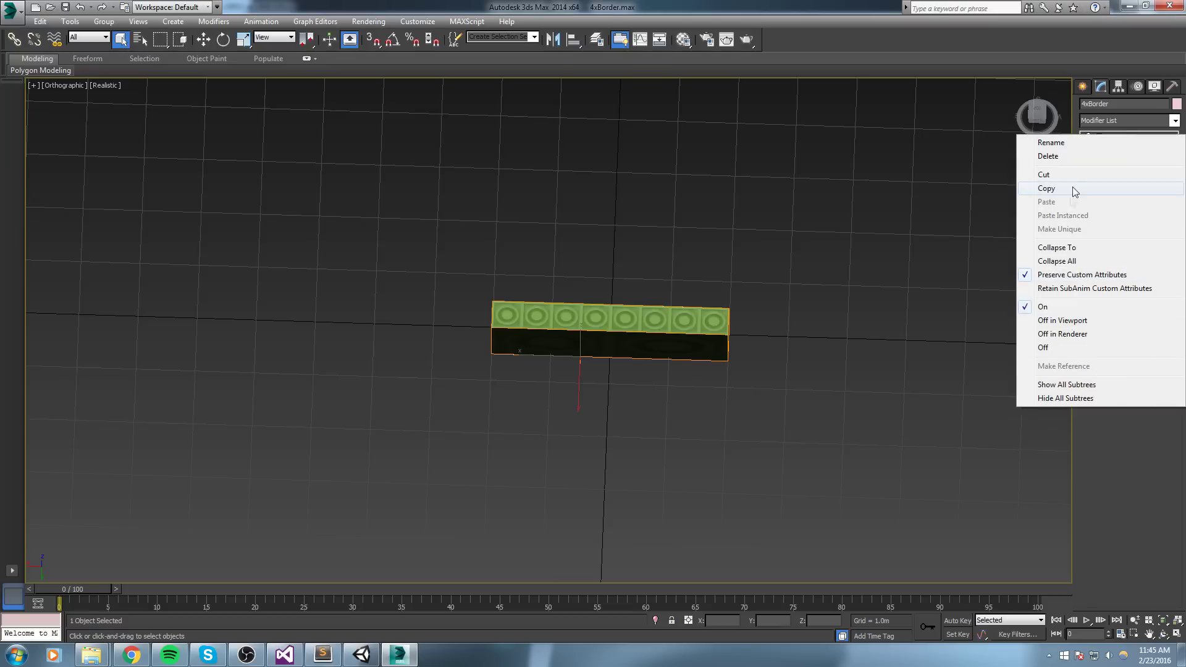
pyautogui.click(1147, 487)
pyautogui.rightClick(663, 332)
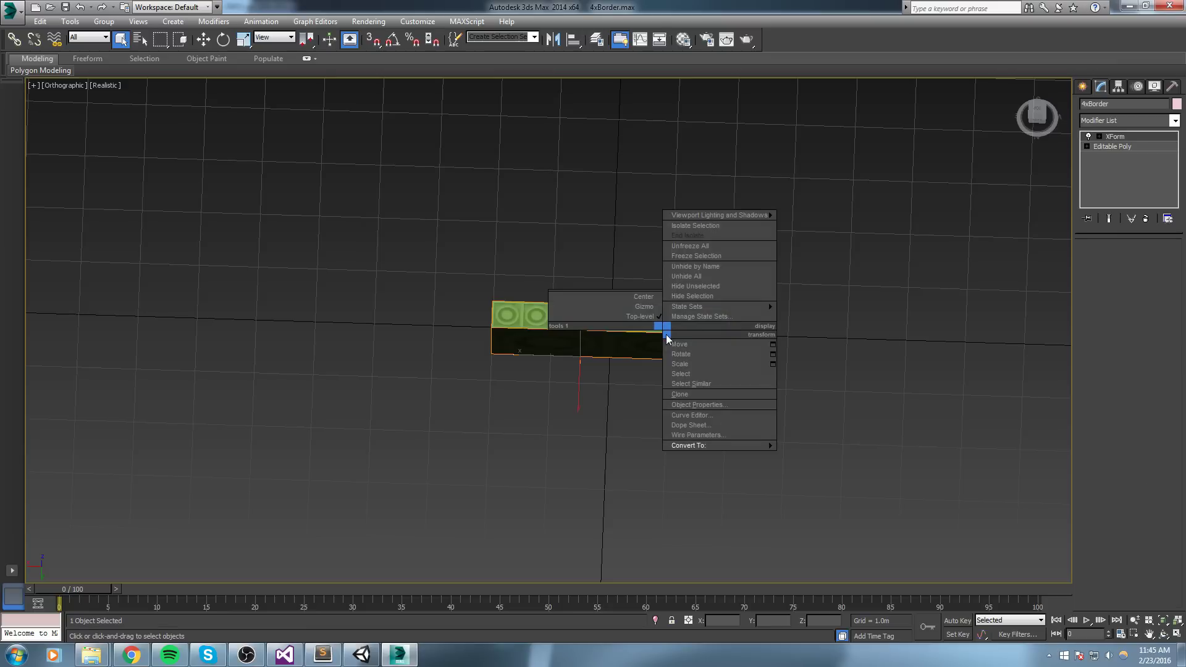
pyautogui.moveTo(696, 445)
pyautogui.click(868, 461)
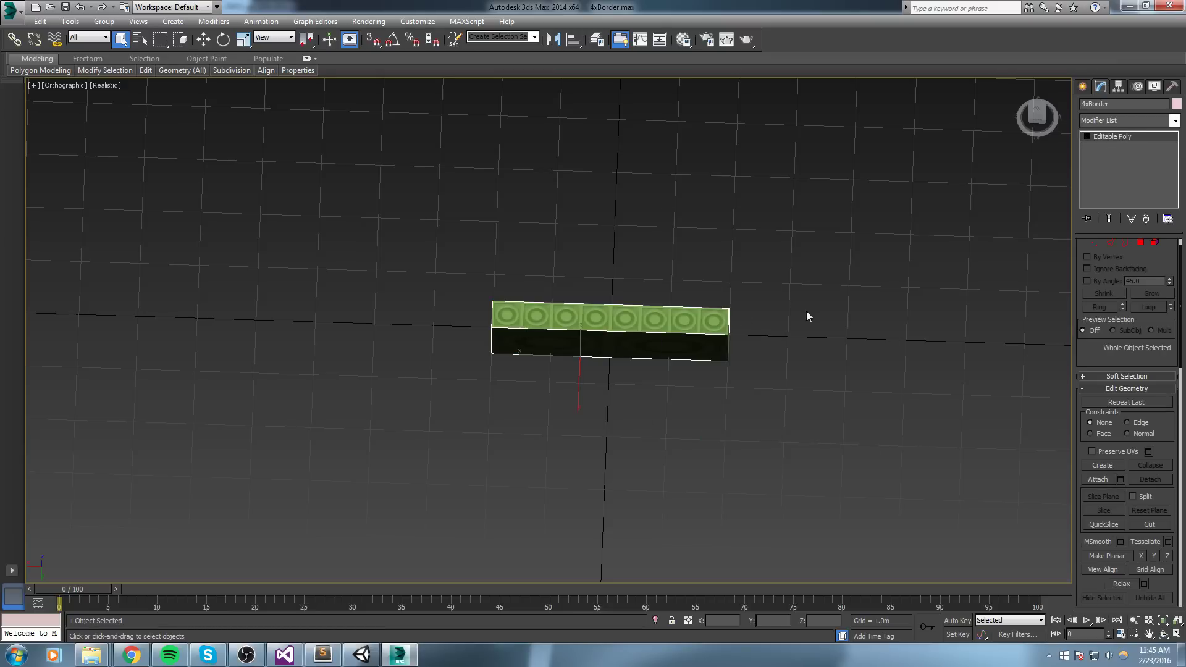
# Center the border's pivot to the object using Affect Pivot Only.
pyautogui.moveTo(812, 315); pyautogui.dragTo(781, 301, button='middle')
pyautogui.click(1118, 86)
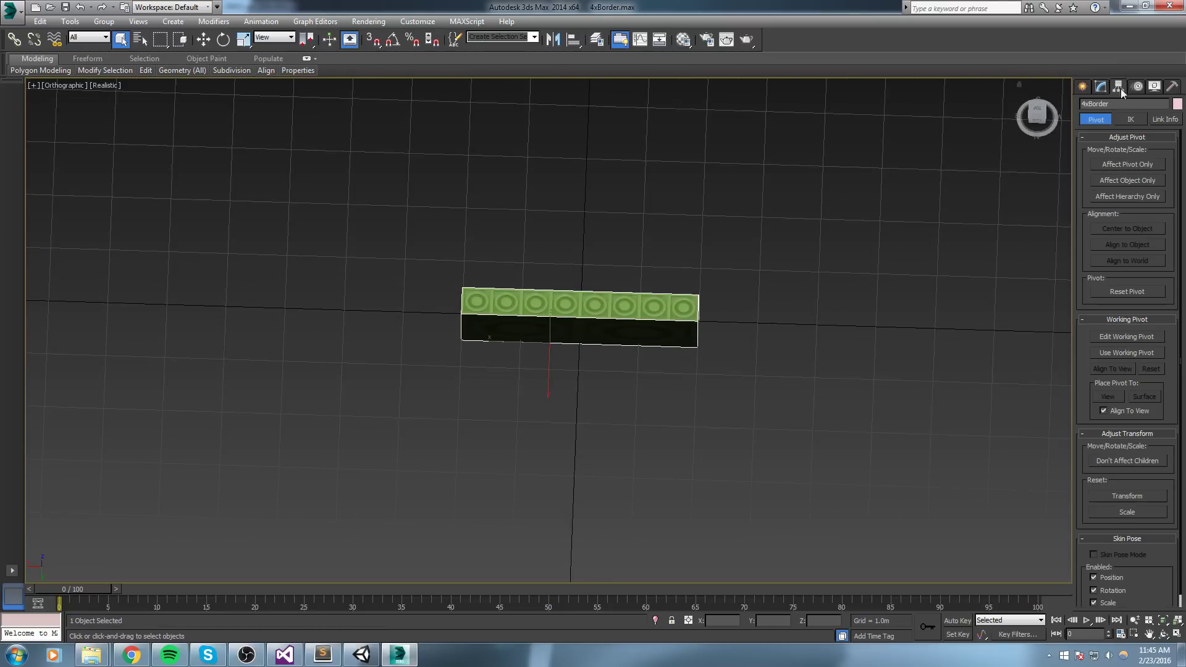
pyautogui.keyDown('alt'); pyautogui.moveTo(883, 236); pyautogui.dragTo(915, 255, button='middle'); pyautogui.keyUp('alt')
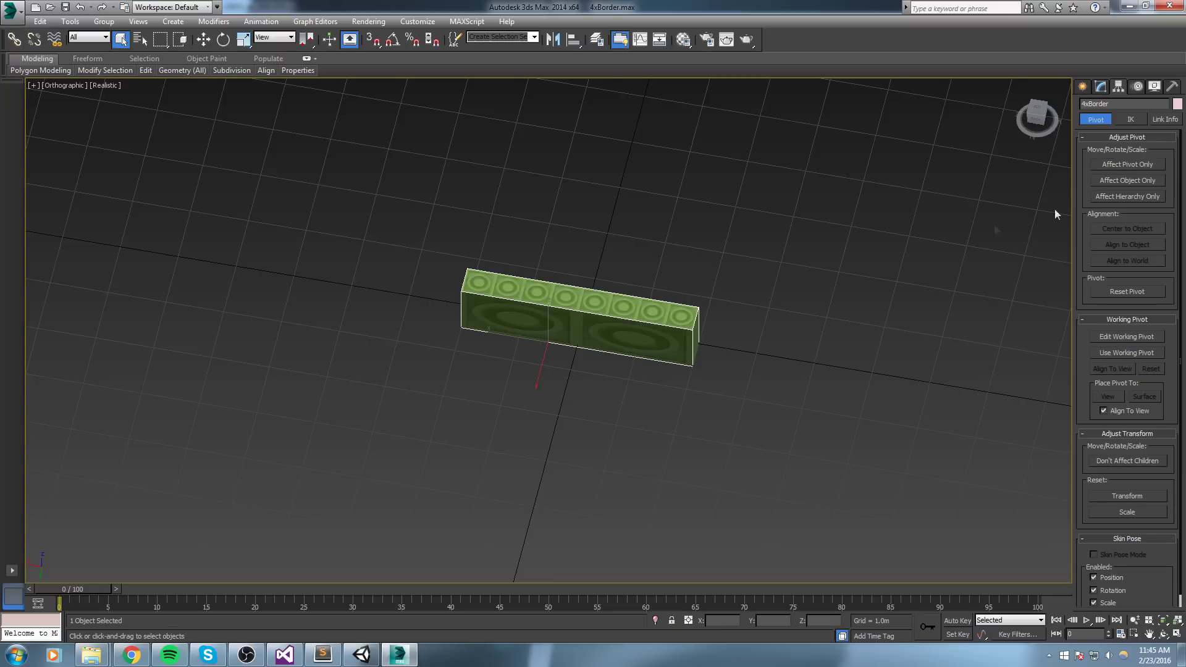
pyautogui.moveTo(995, 197); pyautogui.dragTo(1069, 175, button='middle')
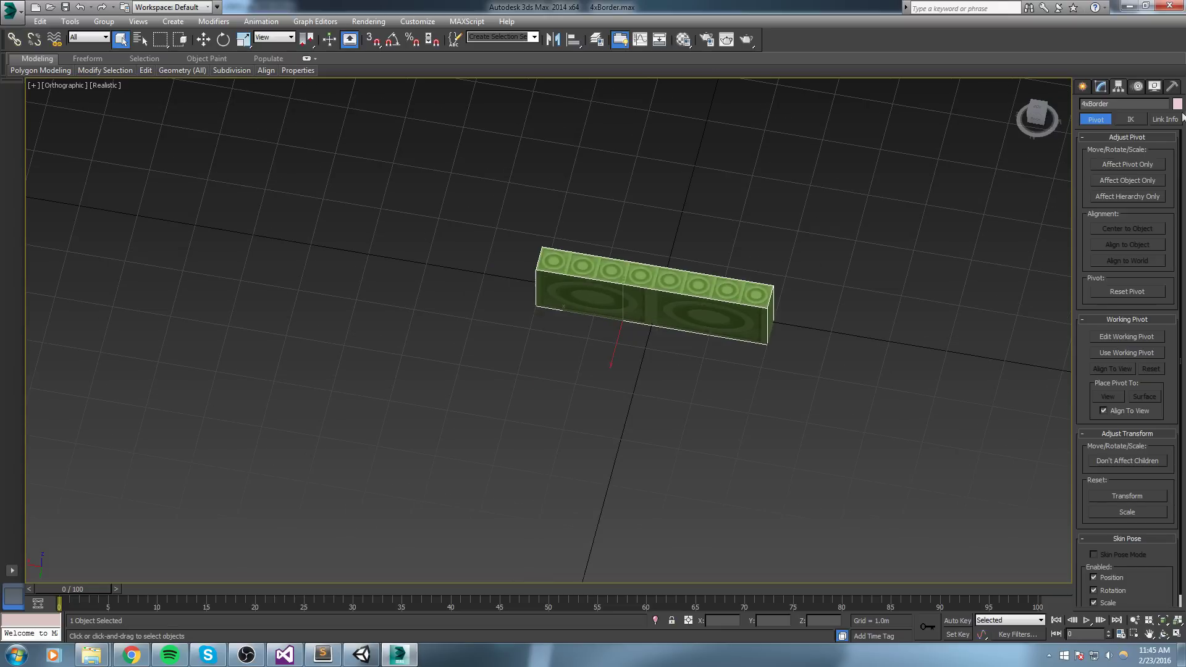
pyautogui.click(1107, 166)
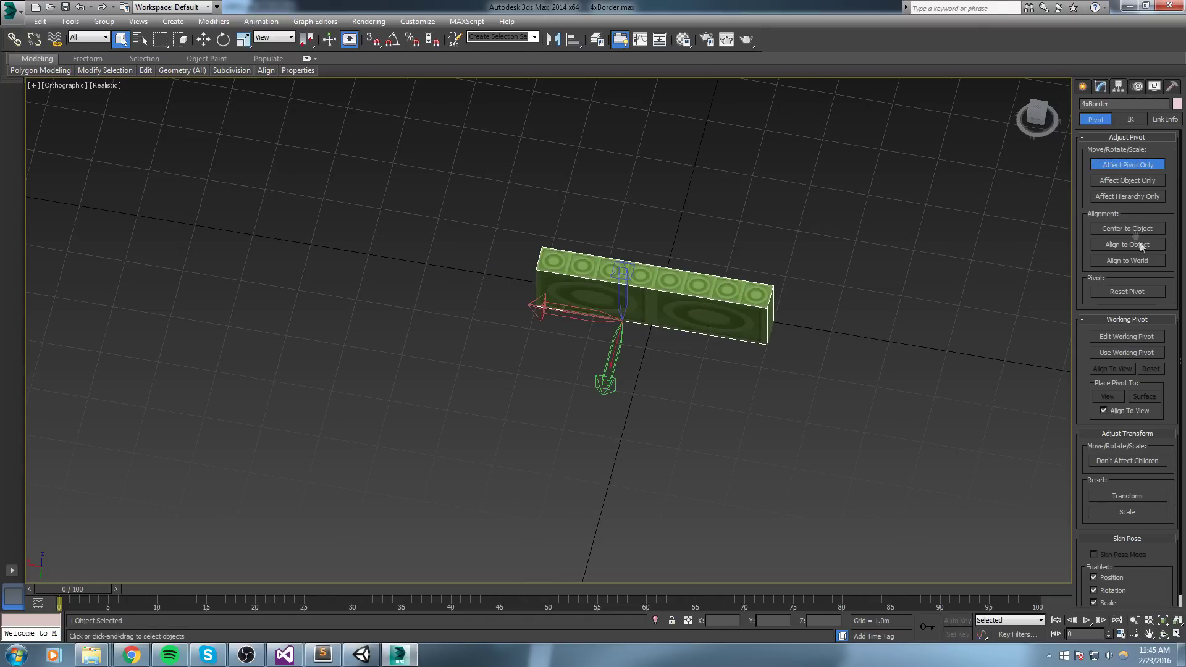
pyautogui.click(1128, 228)
pyautogui.scroll(4, 837, 265)
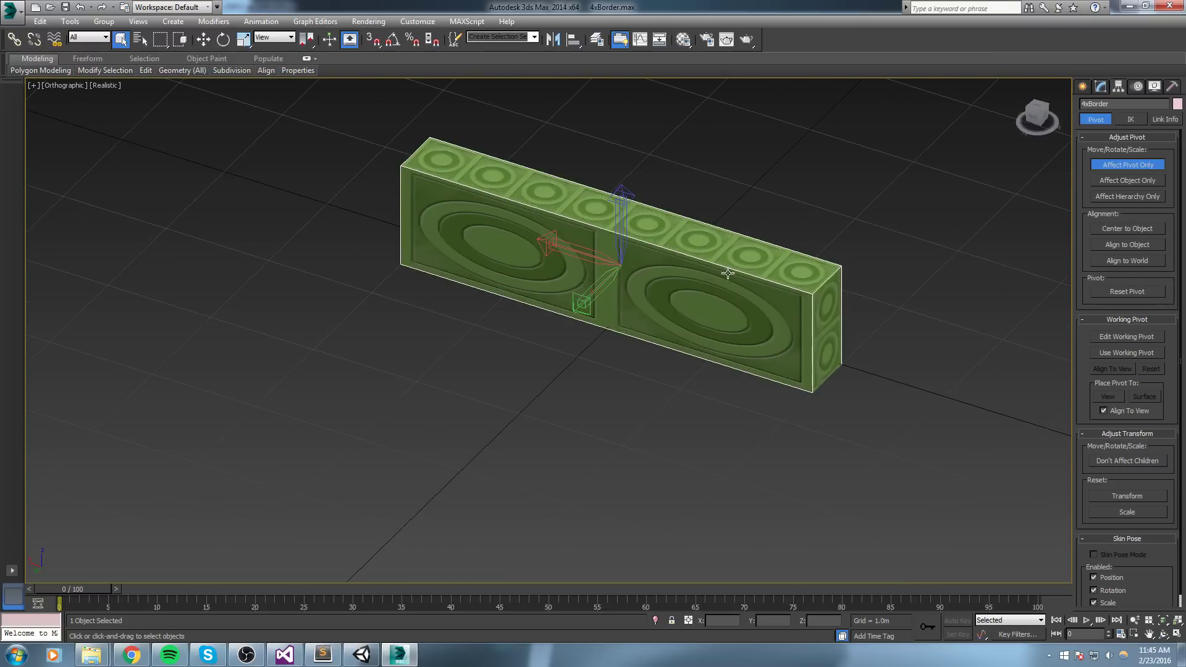
# Rotate the border's pivot 90 degrees about X and -90 degrees about Z, and save the scene.
pyautogui.keyDown('alt'); pyautogui.moveTo(786, 290); pyautogui.dragTo(618, 266, button='middle'); pyautogui.keyUp('alt')
pyautogui.press('e')
pyautogui.moveTo(602, 254); pyautogui.dragTo(629, 214)
pyautogui.keyDown('alt'); pyautogui.moveTo(629, 213); pyautogui.dragTo(775, 259, button='middle'); pyautogui.keyUp('alt')
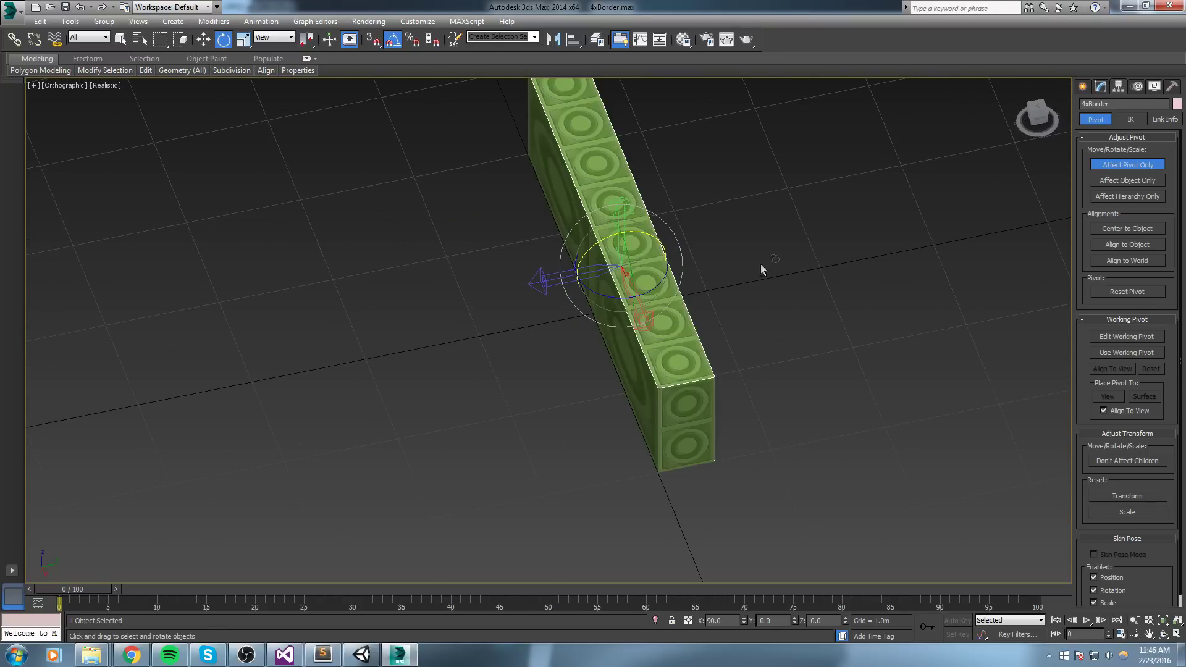
pyautogui.moveTo(653, 288); pyautogui.dragTo(587, 297)
pyautogui.keyDown('alt'); pyautogui.moveTo(587, 297); pyautogui.dragTo(634, 286, button='middle'); pyautogui.keyUp('alt')
pyautogui.moveTo(755, 361); pyautogui.dragTo(694, 359, button='middle')
pyautogui.press('1')
pyautogui.hotkey('ctrl', 's')
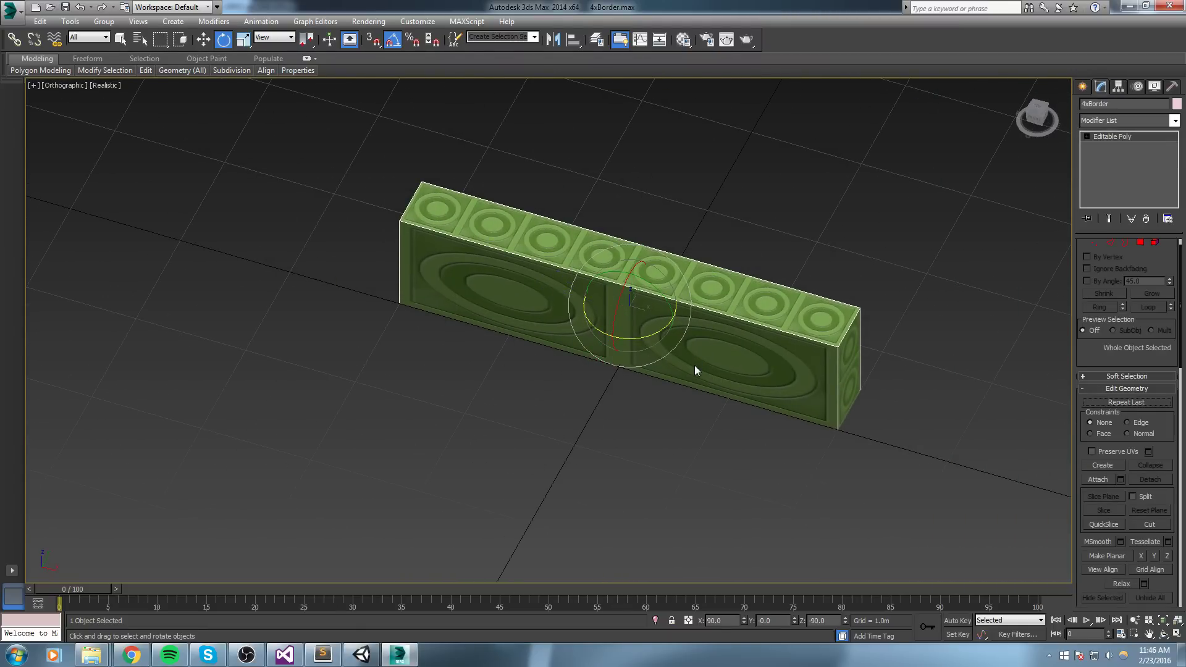
# Switch to Unity and delete the old 4xBorder object from the scene.
pyautogui.hotkey('alt', 'Tab')
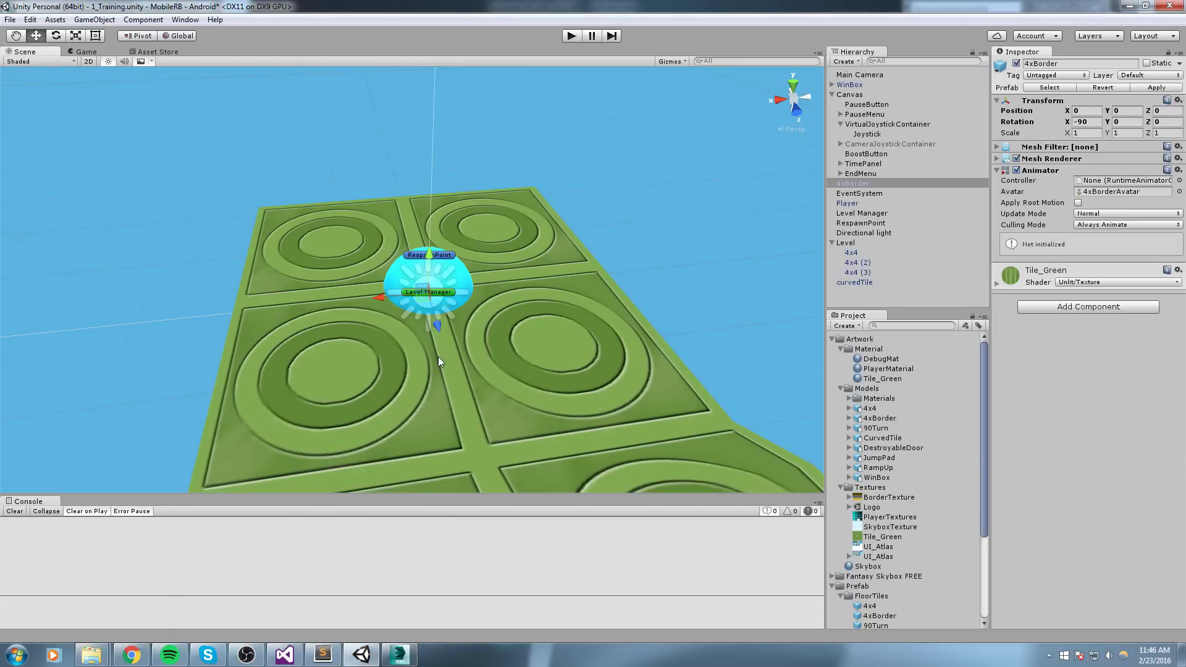
pyautogui.moveTo(439, 357); pyautogui.dragTo(533, 346, button='middle')
pyautogui.scroll(-3, 534, 346)
pyautogui.scroll(-4, 534, 346)
pyautogui.doubleClick(870, 182)
pyautogui.moveTo(635, 273); pyautogui.dragTo(457, 284, button='right')
pyautogui.moveTo(587, 315); pyautogui.dragTo(431, 257, button='middle')
pyautogui.moveTo(459, 177); pyautogui.dragTo(474, 101)
pyautogui.scroll(-4, 484, 131)
pyautogui.moveTo(480, 172); pyautogui.dragTo(435, 178, button='right')
pyautogui.moveTo(435, 178); pyautogui.dragTo(338, 165, button='middle')
pyautogui.keyDown('alt'); pyautogui.moveTo(414, 246); pyautogui.dragTo(455, 323); pyautogui.keyUp('alt')
pyautogui.press('Delete')
# Place the updated 4xBorder model in the scene at the starting end of the track.
pyautogui.moveTo(880, 419); pyautogui.dragTo(551, 328)
pyautogui.scroll(4, 513, 304)
pyautogui.keyDown('alt'); pyautogui.moveTo(764, 446); pyautogui.dragTo(426, 388); pyautogui.keyUp('alt')
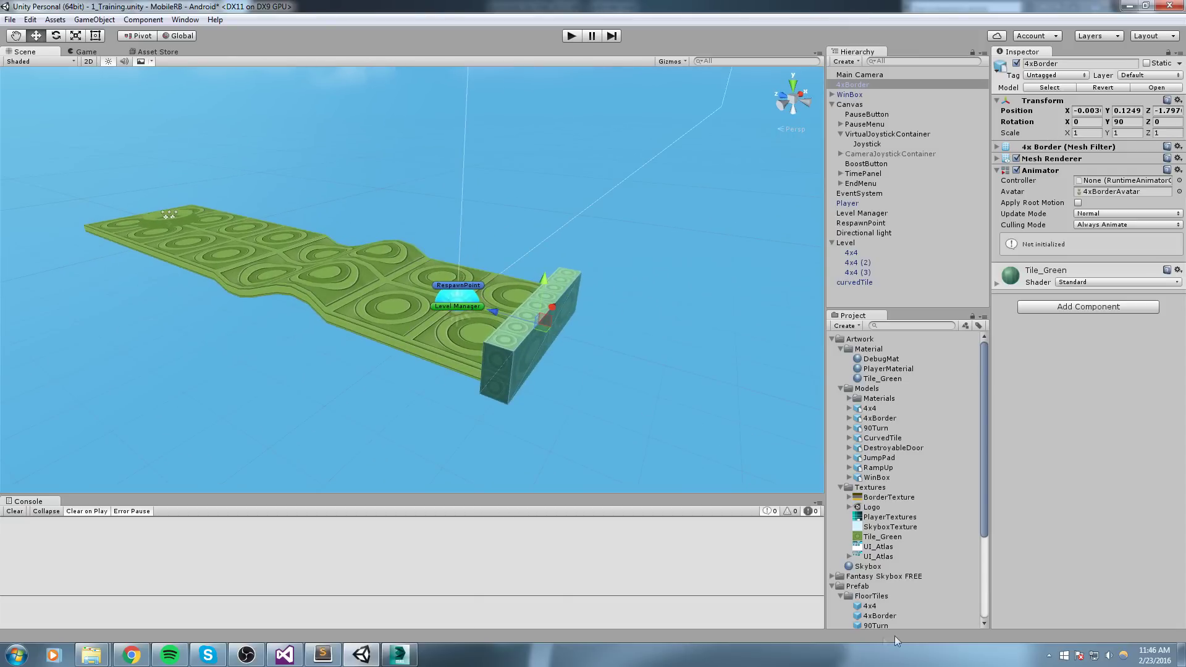
# Delete the outdated 4xBorder prefab from the FloorTiles folder.
pyautogui.click(886, 617)
pyautogui.press('Delete')
pyautogui.press('Return')
# Apply the Tile_Green material to the new border and set its position to 0, 0, 0 and its Y rotation to 0.
pyautogui.click(542, 326)
pyautogui.moveTo(854, 376); pyautogui.dragTo(557, 316)
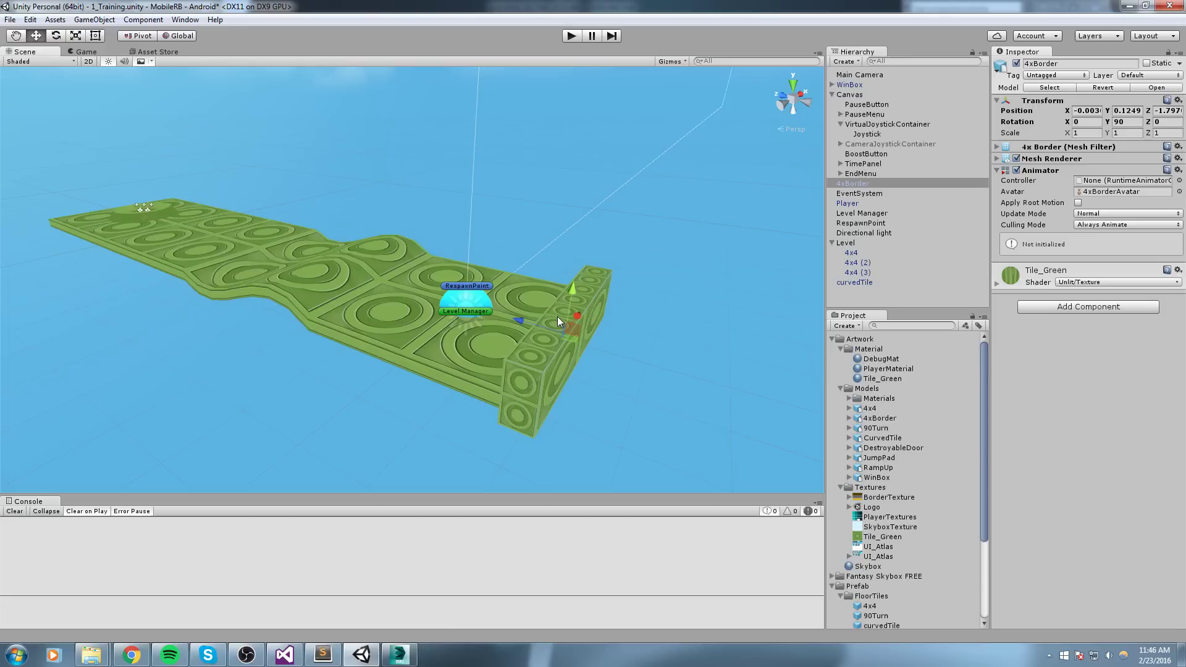
pyautogui.click(1087, 110)
pyautogui.write('0')
pyautogui.press('Tab')
pyautogui.write('0')
pyautogui.press('Tab')
pyautogui.write('0')
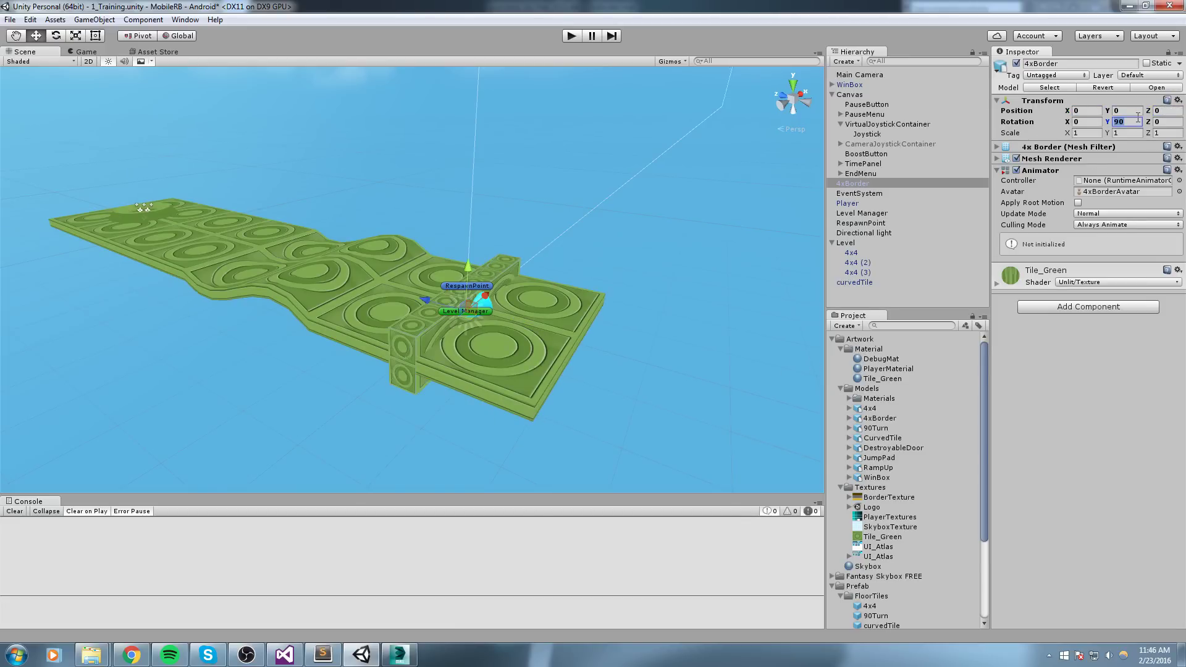
pyautogui.write('0')
# Move the border sideways to X 3 and store it as a 4xBorder prefab in the FloorTiles folder.
pyautogui.keyDown('alt'); pyautogui.moveTo(816, 226); pyautogui.dragTo(532, 345); pyautogui.keyUp('alt')
pyautogui.keyDown('ctrl'); pyautogui.moveTo(595, 385); pyautogui.dragTo(713, 346); pyautogui.keyUp('ctrl')
pyautogui.moveTo(864, 183); pyautogui.dragTo(883, 595)
pyautogui.moveTo(746, 369); pyautogui.dragTo(728, 354, button='middle')
pyautogui.click(703, 366)
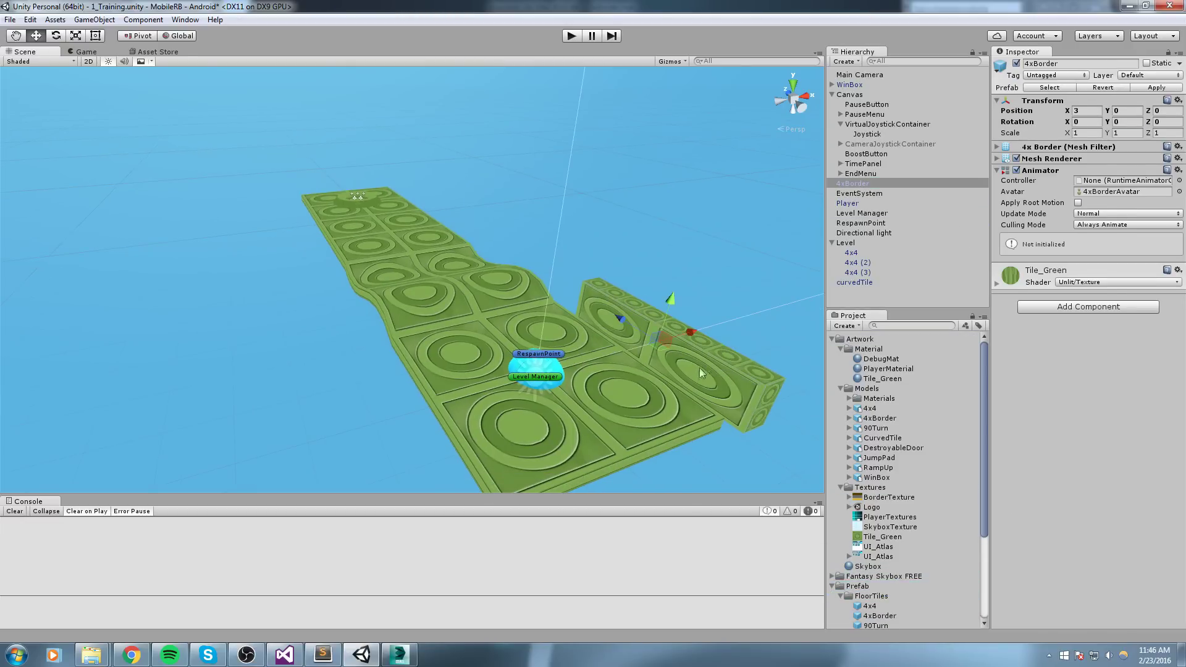
# Slide the border along X against the side edge of the first tile, to about X 2.278.
pyautogui.scroll(-4, 601, 354)
pyautogui.keyDown('alt'); pyautogui.moveTo(601, 355); pyautogui.dragTo(617, 405); pyautogui.keyUp('alt')
pyautogui.scroll(3, 618, 405)
pyautogui.keyDown('alt'); pyautogui.moveTo(371, 346); pyautogui.dragTo(413, 392); pyautogui.keyUp('alt')
pyautogui.moveTo(488, 259); pyautogui.dragTo(399, 242, button='middle')
pyautogui.keyDown('alt'); pyautogui.moveTo(400, 242); pyautogui.dragTo(510, 284); pyautogui.keyUp('alt')
pyautogui.moveTo(511, 284); pyautogui.dragTo(439, 212, button='middle')
pyautogui.keyDown('alt'); pyautogui.moveTo(462, 231); pyautogui.dragTo(615, 290); pyautogui.keyUp('alt')
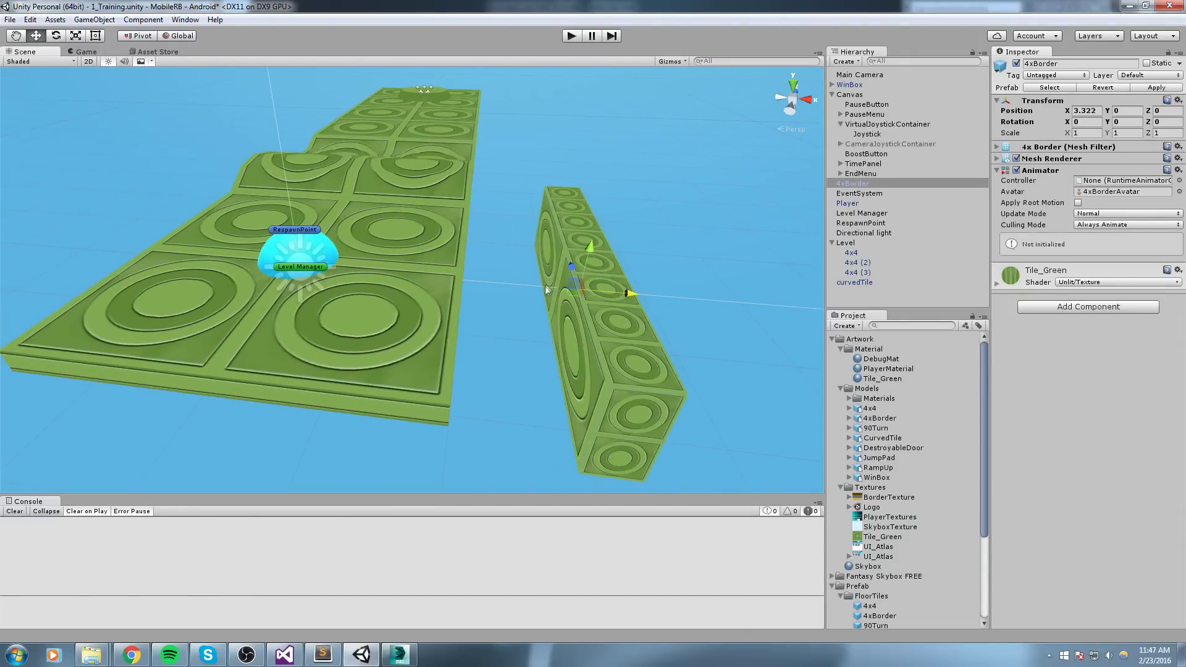
pyautogui.moveTo(610, 253); pyautogui.dragTo(585, 276)
pyautogui.keyDown('alt'); pyautogui.moveTo(605, 357); pyautogui.dragTo(480, 431); pyautogui.keyUp('alt')
pyautogui.scroll(4, 479, 432)
pyautogui.keyDown('alt'); pyautogui.moveTo(485, 365); pyautogui.dragTo(511, 370); pyautogui.keyUp('alt')
pyautogui.moveTo(494, 326); pyautogui.dragTo(491, 328)
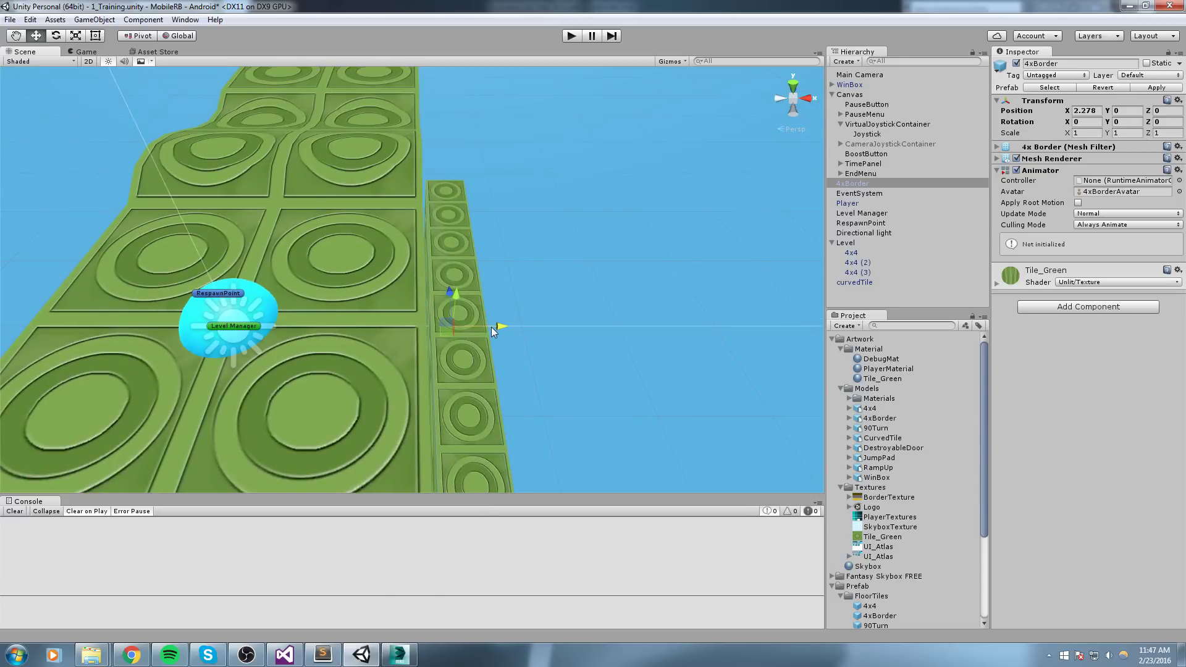
# Duplicate the border along the tile edge, moving copies to Z 4 and Z 8, and make one more copy at Z 8.
pyautogui.keyDown('alt'); pyautogui.moveTo(483, 331); pyautogui.dragTo(666, 347); pyautogui.keyUp('alt')
pyautogui.moveTo(667, 347); pyautogui.dragTo(670, 420, button='middle')
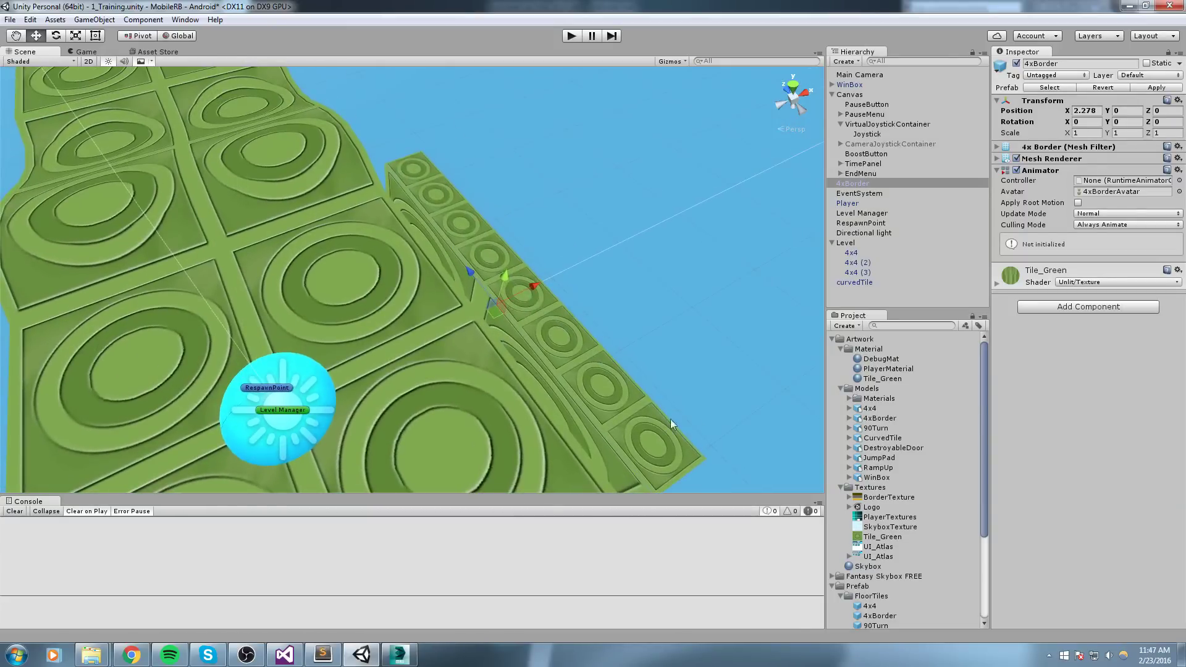
pyautogui.moveTo(604, 338); pyautogui.dragTo(660, 348, button='middle')
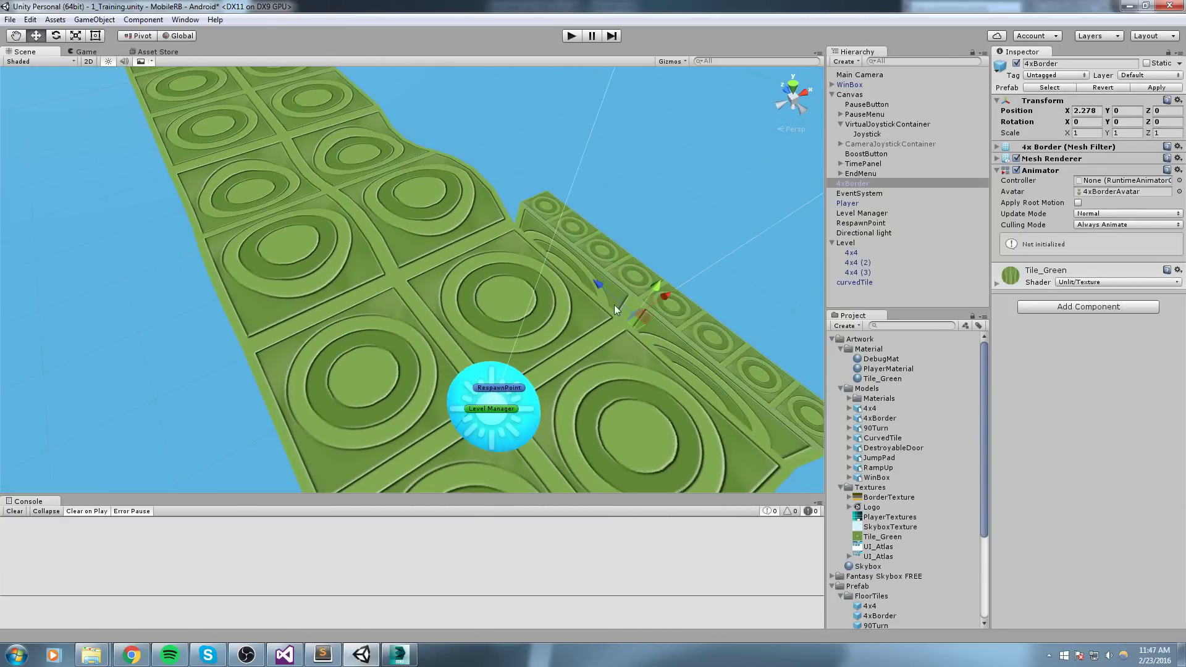
pyautogui.hotkey('ctrl', 'd')
pyautogui.keyDown('ctrl'); pyautogui.moveTo(602, 292); pyautogui.dragTo(327, 110); pyautogui.keyUp('ctrl')
pyautogui.scroll(-3, 328, 110)
pyautogui.hotkey('ctrl', 'd')
pyautogui.keyDown('ctrl'); pyautogui.moveTo(538, 250); pyautogui.dragTo(362, 110); pyautogui.keyUp('ctrl')
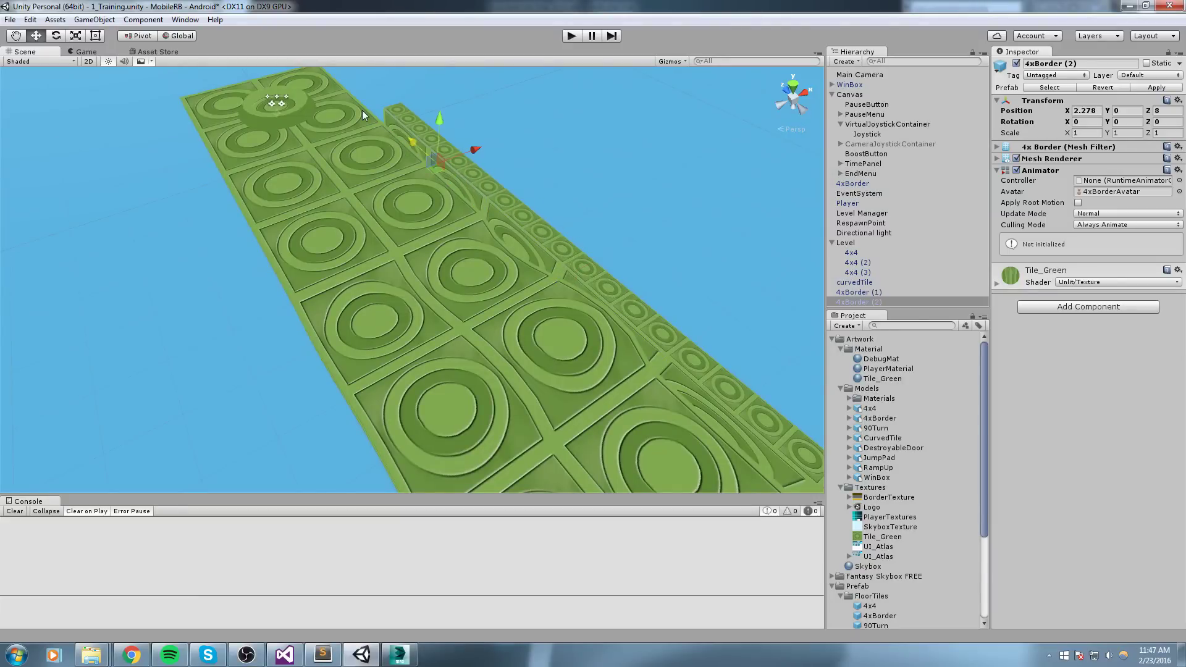
pyautogui.hotkey('ctrl', 'd')
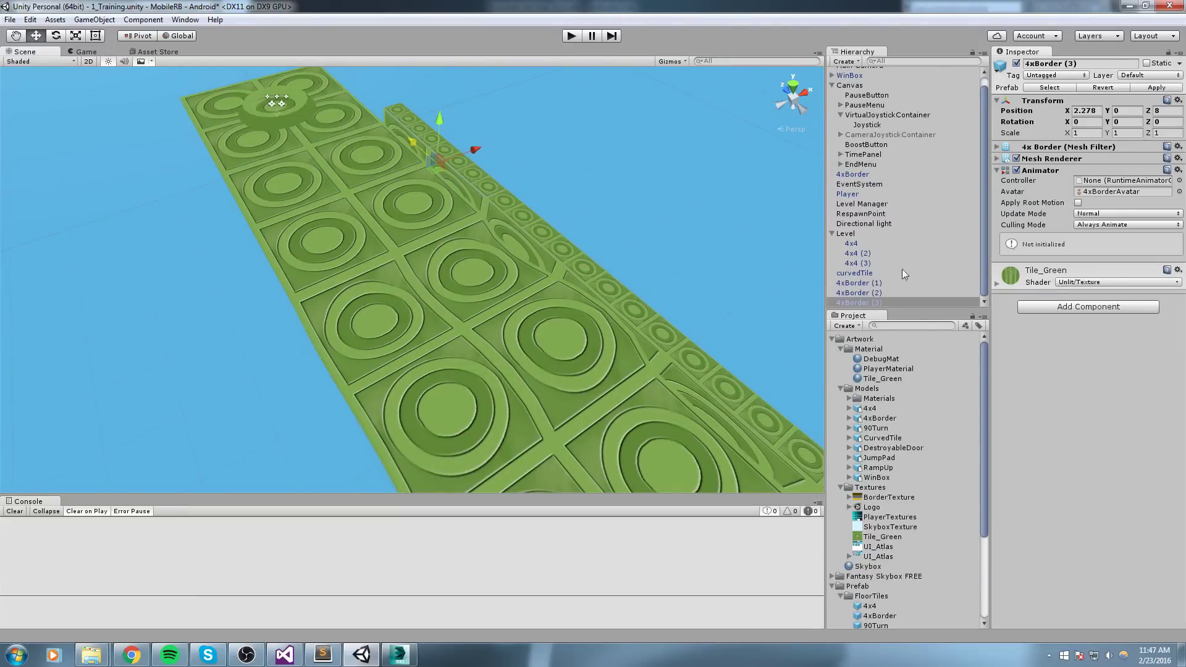
# Parent curvedTile under the Level object and collapse the Canvas hierarchy.
pyautogui.click(856, 273)
pyautogui.moveTo(865, 276); pyautogui.dragTo(843, 247)
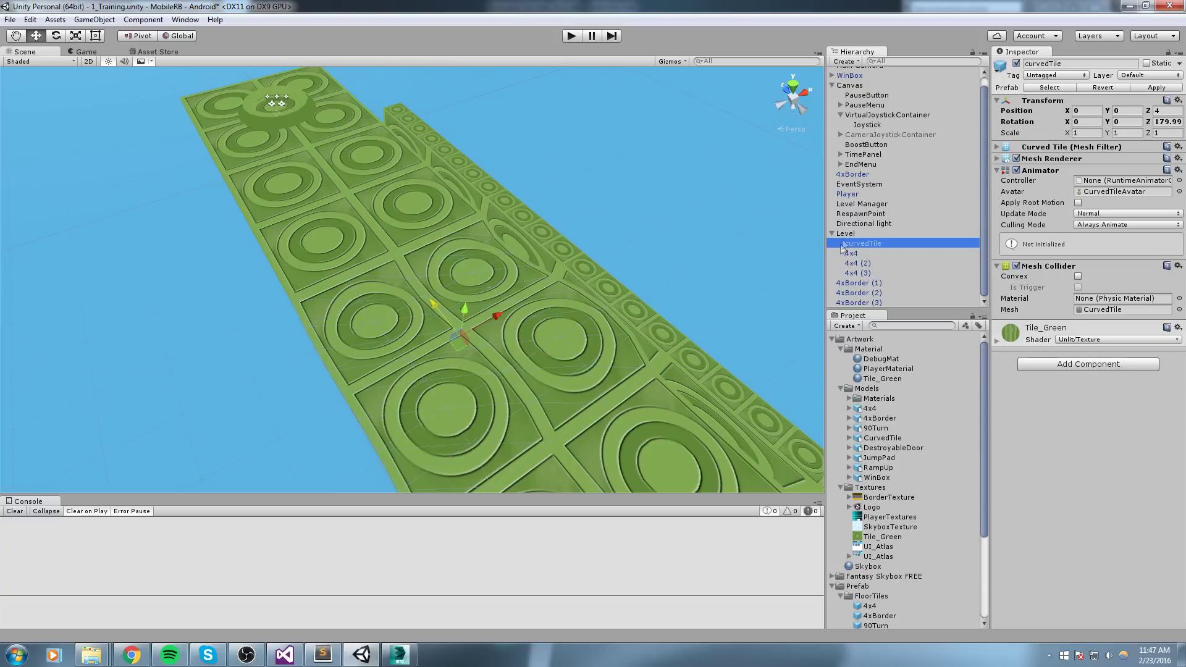
pyautogui.click(832, 85)
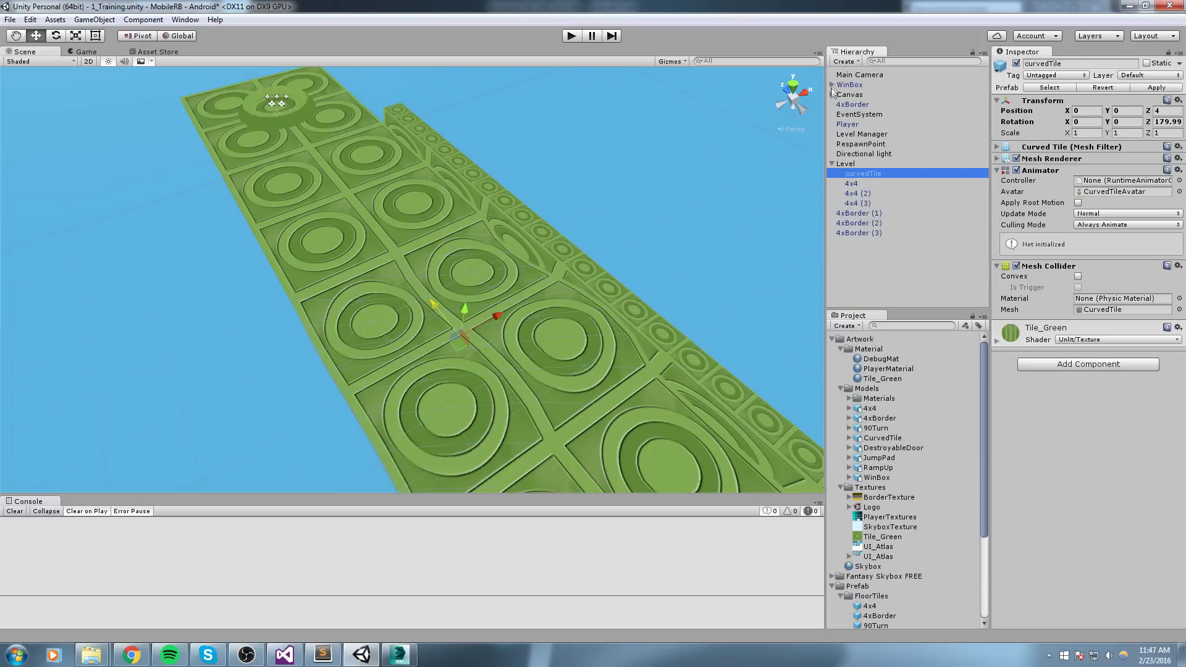
# Parent the original 4xBorder and its three copies under the Level object.
pyautogui.click(858, 105)
pyautogui.moveTo(860, 103); pyautogui.dragTo(853, 164)
pyautogui.click(867, 214)
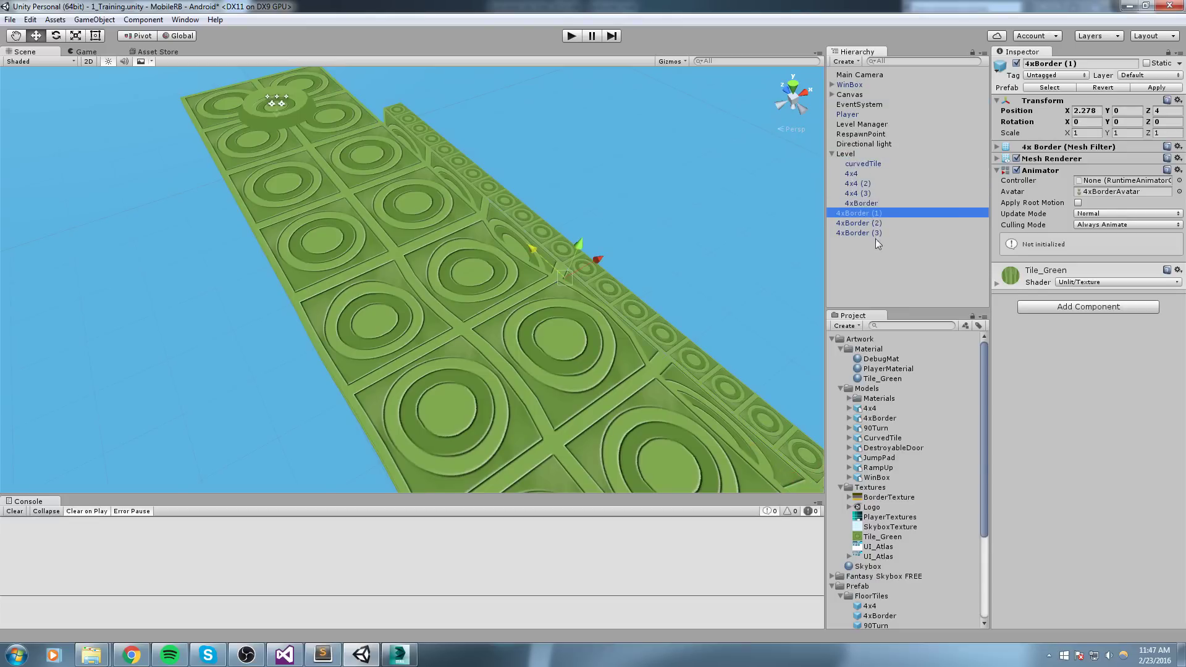
pyautogui.keyDown('shift'); pyautogui.click(876, 233); pyautogui.keyUp('shift')
pyautogui.moveTo(869, 216); pyautogui.dragTo(849, 157)
# Duplicate the farthest border of the row and move the copy along Z to 12, beside the last tile.
pyautogui.moveTo(534, 227); pyautogui.dragTo(564, 268, button='middle')
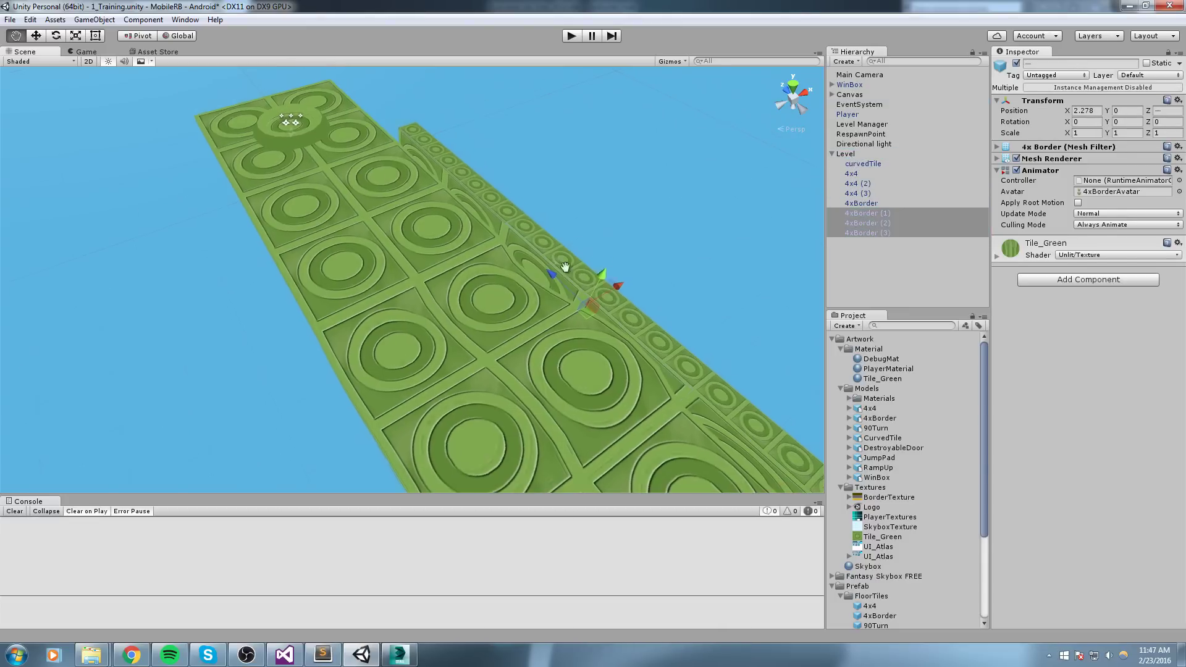
pyautogui.click(465, 178)
pyautogui.moveTo(465, 178); pyautogui.dragTo(569, 281, button='middle')
pyautogui.hotkey('ctrl', 'd')
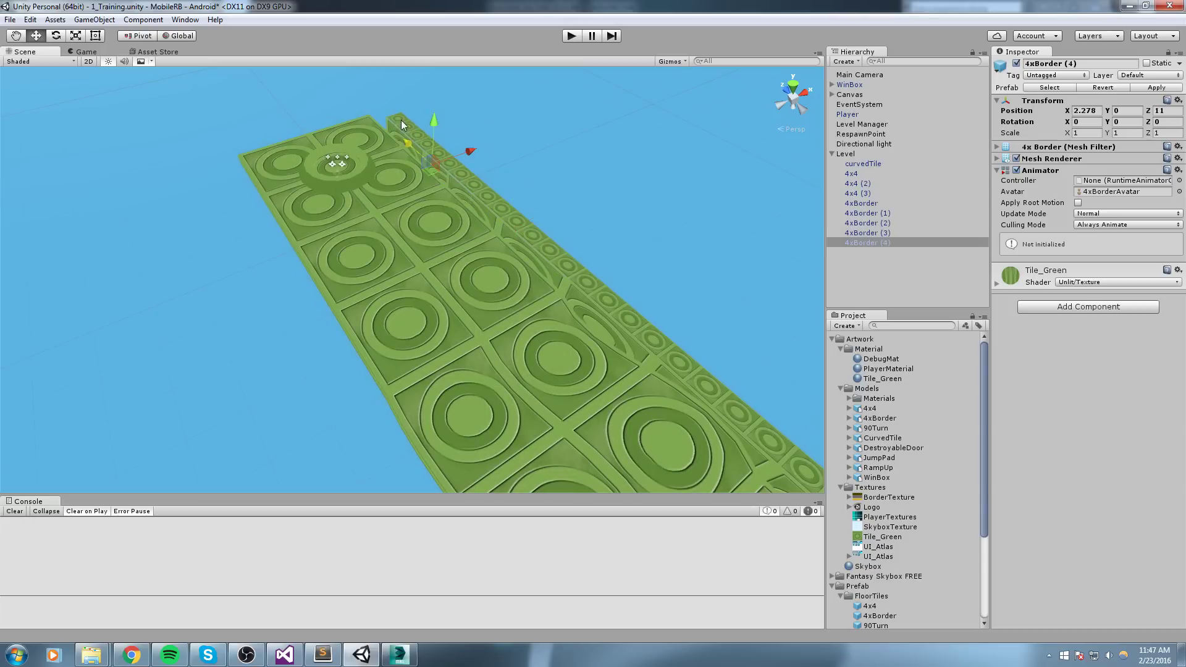
pyautogui.hotkey('ctrl', 'd')
pyautogui.moveTo(454, 134); pyautogui.dragTo(424, 227)
# Duplicate the border at Z 12 and move the copy across the track to the opposite edge, about X -2.23.
pyautogui.click(420, 146)
pyautogui.moveTo(420, 147); pyautogui.dragTo(408, 181, button='middle')
pyautogui.hotkey('ctrl', 'd')
pyautogui.moveTo(441, 175); pyautogui.dragTo(301, 220)
pyautogui.keyDown('alt'); pyautogui.moveTo(550, 318); pyautogui.dragTo(433, 325); pyautogui.keyUp('alt')
pyautogui.press('f')
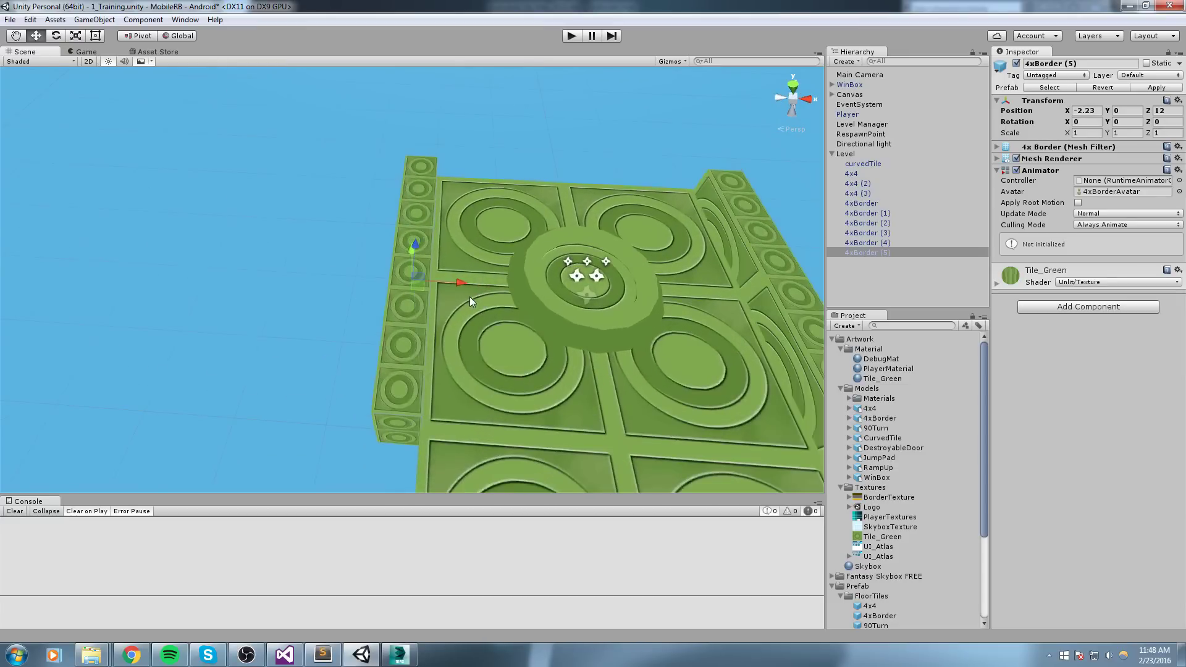
# Set the X position of the border on the opposite edge to -2.25.
pyautogui.moveTo(471, 294); pyautogui.dragTo(390, 281, button='middle')
pyautogui.scroll(10, 391, 281)
pyautogui.scroll(-7, 365, 303)
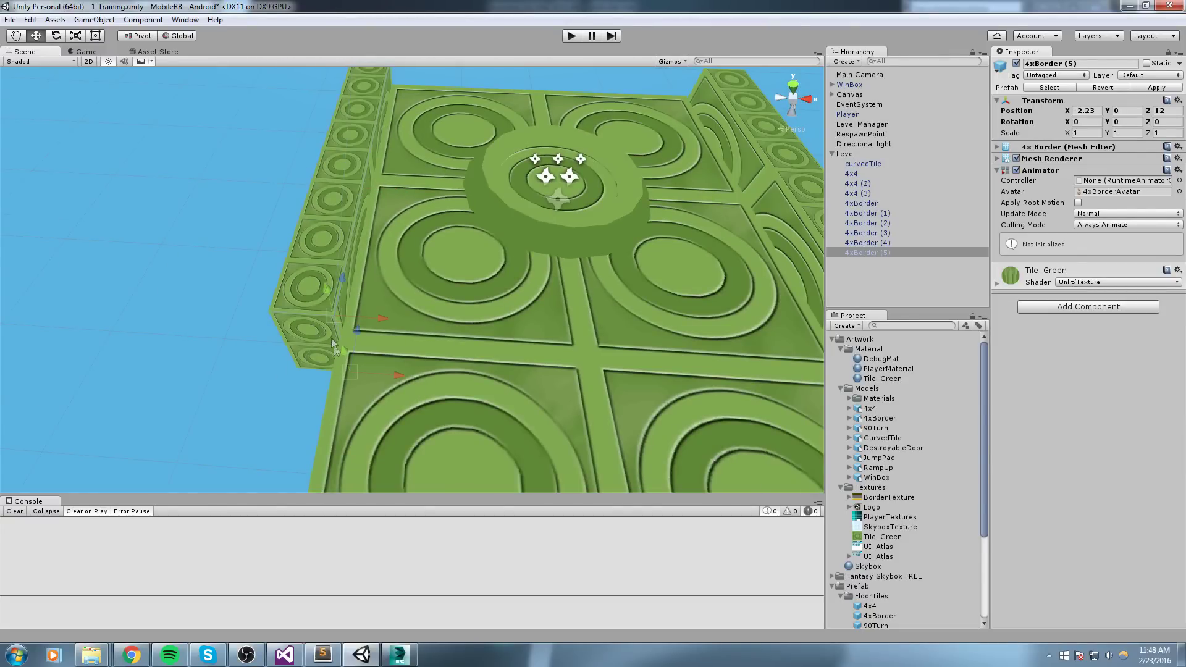
pyautogui.keyDown('alt'); pyautogui.moveTo(326, 356); pyautogui.dragTo(427, 346); pyautogui.keyUp('alt')
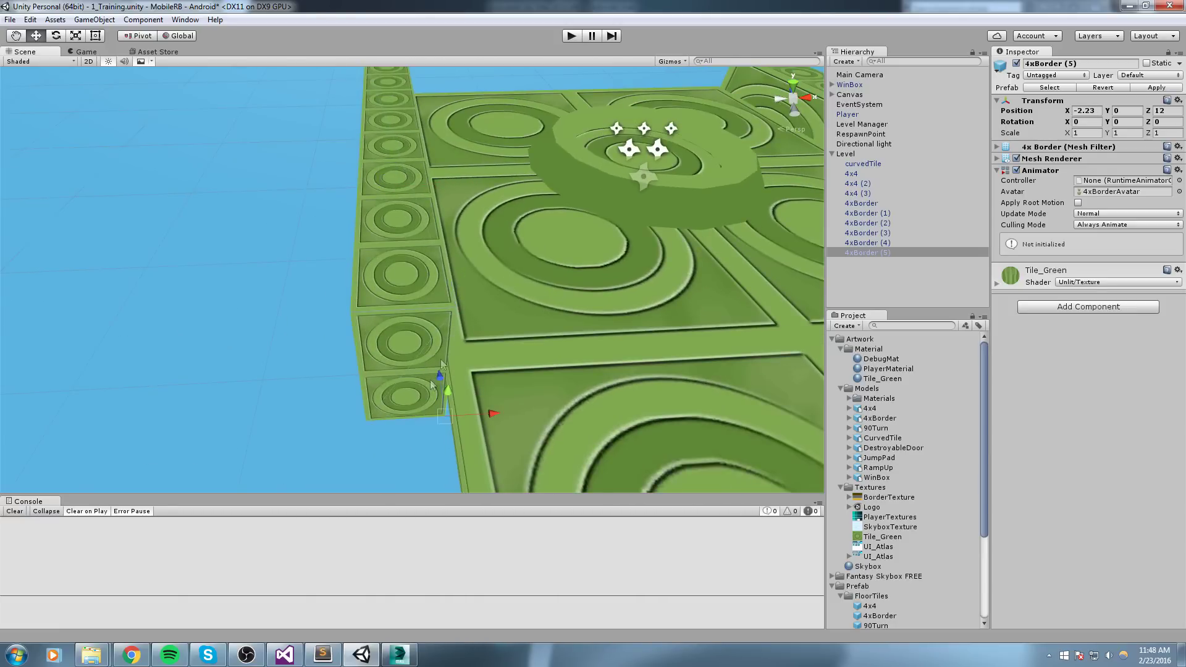
pyautogui.keyDown('alt'); pyautogui.moveTo(513, 354); pyautogui.dragTo(498, 336); pyautogui.keyUp('alt')
pyautogui.scroll(5, 482, 335)
pyautogui.moveTo(483, 339); pyautogui.dragTo(424, 410, button='middle')
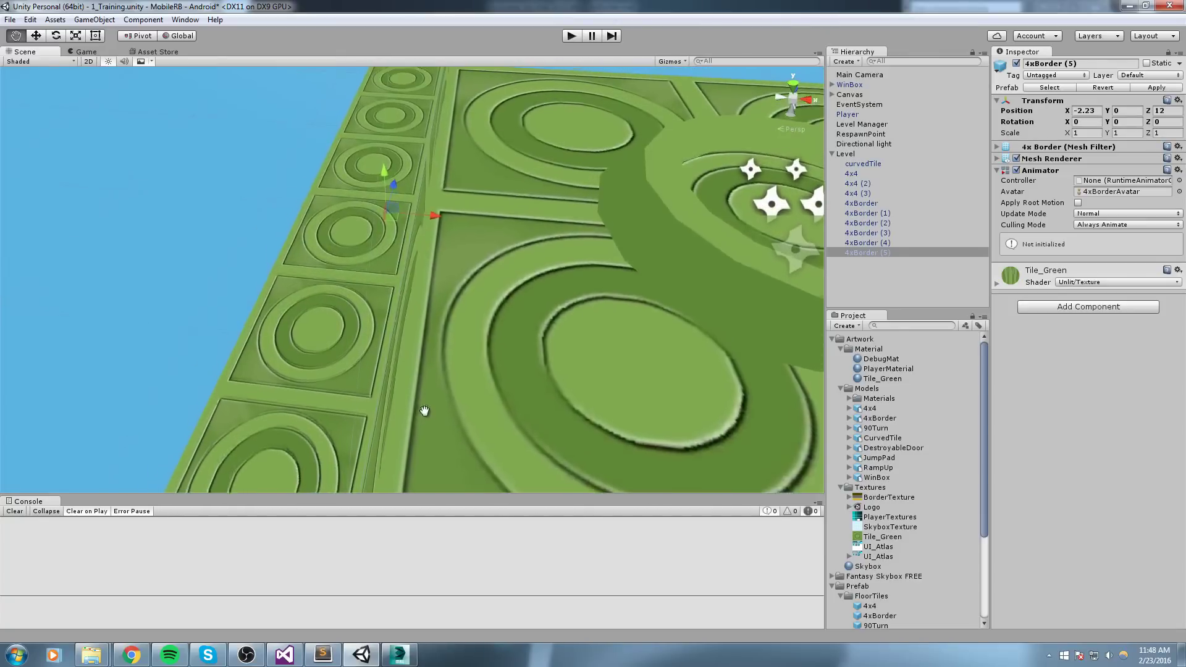
pyautogui.scroll(-5, 424, 407)
pyautogui.keyDown('alt'); pyautogui.moveTo(494, 346); pyautogui.dragTo(362, 289); pyautogui.keyUp('alt')
pyautogui.keyDown('alt'); pyautogui.moveTo(550, 295); pyautogui.dragTo(327, 211); pyautogui.keyUp('alt')
pyautogui.keyDown('alt'); pyautogui.moveTo(535, 305); pyautogui.dragTo(504, 303); pyautogui.keyUp('alt')
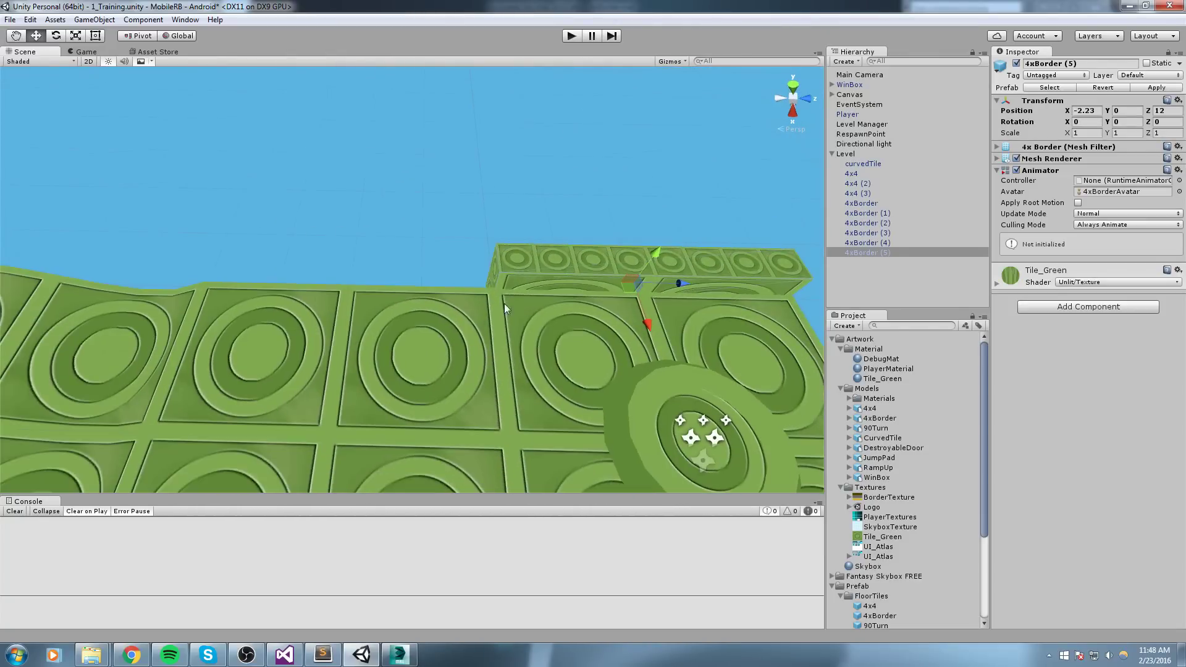
pyautogui.moveTo(452, 326); pyautogui.dragTo(462, 321, button='middle')
pyautogui.click(1099, 111)
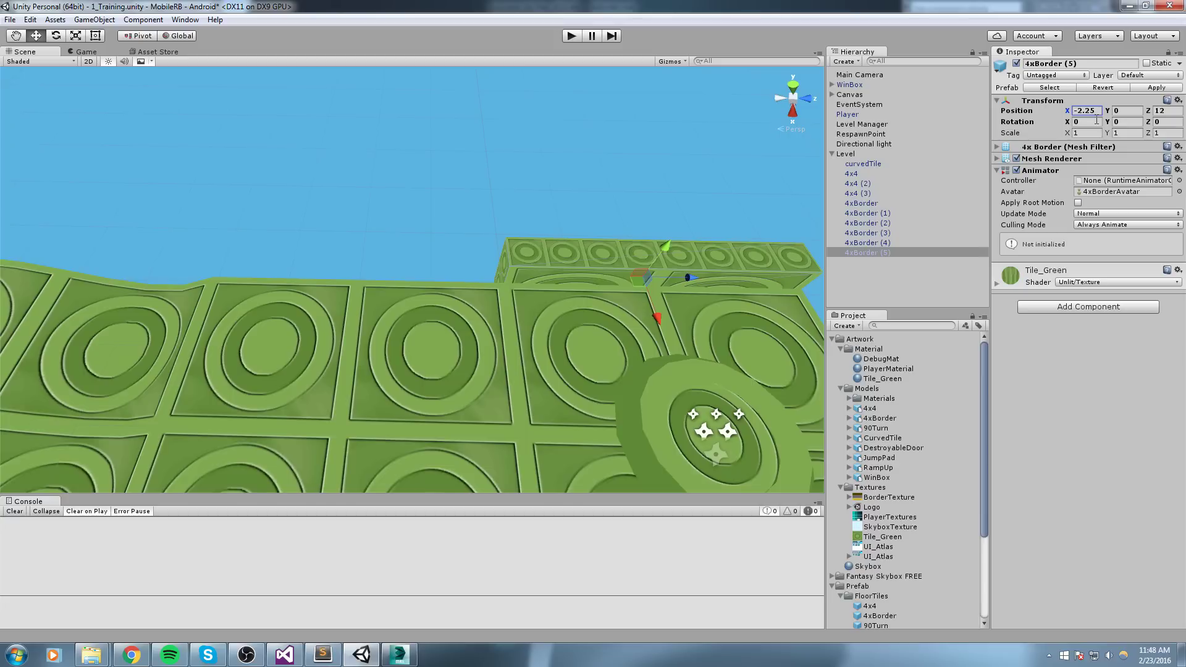
# Line the rest of the opposite track edge with duplicates of the border, spaced end to end along Z.
pyautogui.moveTo(592, 249); pyautogui.dragTo(692, 248, button='middle')
pyautogui.scroll(7, 549, 299)
pyautogui.scroll(-3, 540, 299)
pyautogui.scroll(-4, 535, 224)
pyautogui.hotkey('ctrl', 'd')
pyautogui.moveTo(692, 247); pyautogui.dragTo(151, 243)
pyautogui.hotkey('ctrl', 'd')
pyautogui.moveTo(151, 244); pyautogui.dragTo(647, 204, button='middle')
pyautogui.hotkey('ctrl', 'd')
pyautogui.moveTo(646, 204); pyautogui.dragTo(545, 414)
# Duplicate a border, rotate the copy 90° about Y and move it across the start of the track, to about X -0.13, Z -2.168.
pyautogui.hotkey('ctrl', 'd')
pyautogui.moveTo(396, 297); pyautogui.dragTo(239, 332)
pyautogui.press('e')
pyautogui.press('w')
pyautogui.keyDown('alt'); pyautogui.moveTo(407, 350); pyautogui.dragTo(530, 405); pyautogui.keyUp('alt')
pyautogui.moveTo(411, 397); pyautogui.dragTo(522, 315)
pyautogui.moveTo(641, 299); pyautogui.dragTo(610, 312, button='middle')
pyautogui.moveTo(606, 291); pyautogui.dragTo(626, 284)
pyautogui.moveTo(701, 321); pyautogui.dragTo(675, 332, button='right')
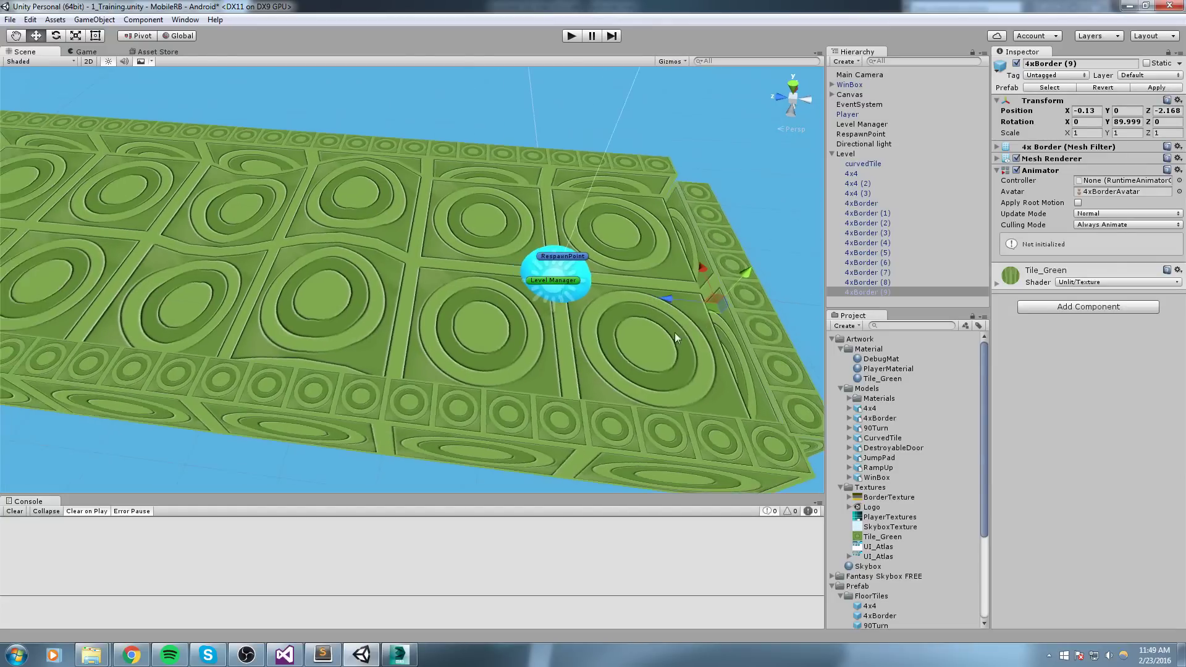
# Set the start-end border's position to X 0 and Z -2.25.
pyautogui.moveTo(674, 332); pyautogui.dragTo(625, 365, button='middle')
pyautogui.scroll(5, 625, 364)
pyautogui.keyDown('alt'); pyautogui.moveTo(714, 374); pyautogui.dragTo(524, 432); pyautogui.keyUp('alt')
pyautogui.click(1098, 111)
pyautogui.write('0')
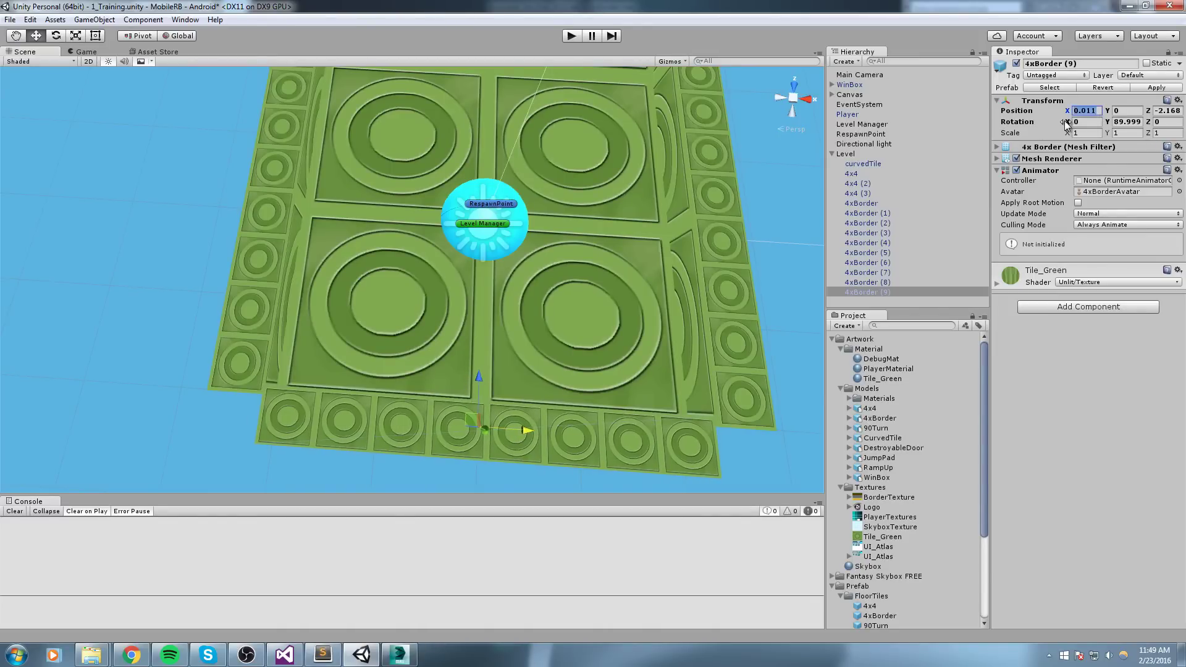
pyautogui.click(1167, 110)
pyautogui.write('-2.25')
# Duplicate the start-end border and move the copy along Z to 13.75, closing the far end of the track.
pyautogui.moveTo(658, 272); pyautogui.dragTo(342, 292, button='right')
pyautogui.scroll(-5, 442, 271)
pyautogui.hotkey('ctrl', 'd')
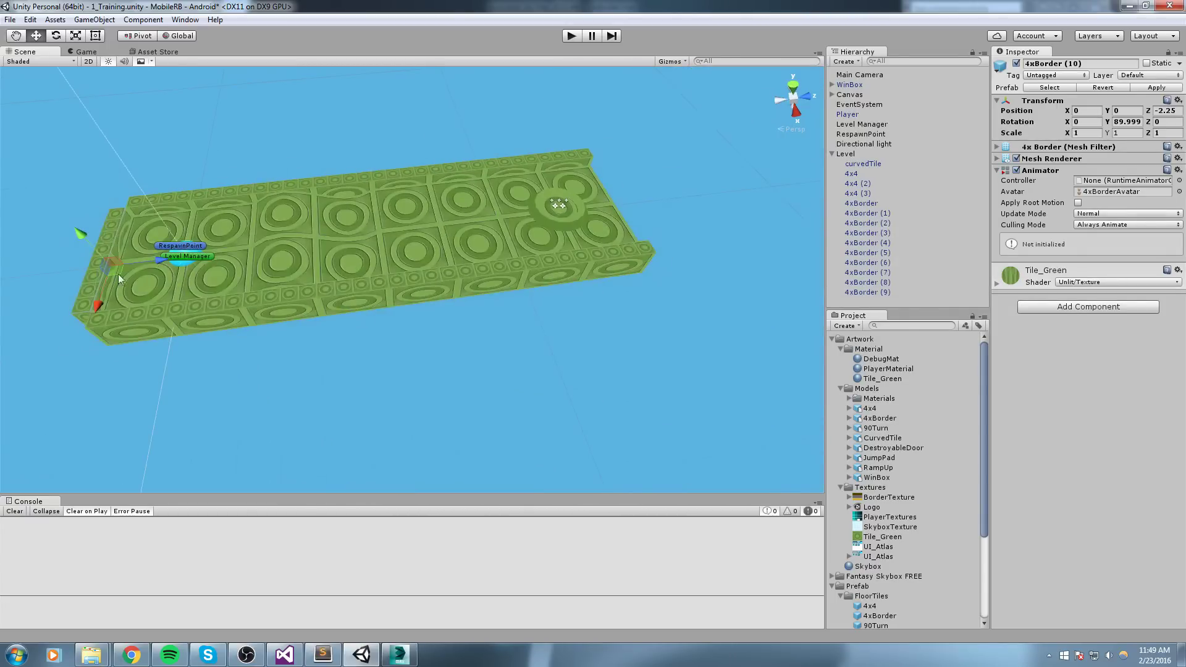
pyautogui.keyDown('ctrl'); pyautogui.moveTo(596, 207); pyautogui.dragTo(718, 204); pyautogui.keyUp('ctrl')
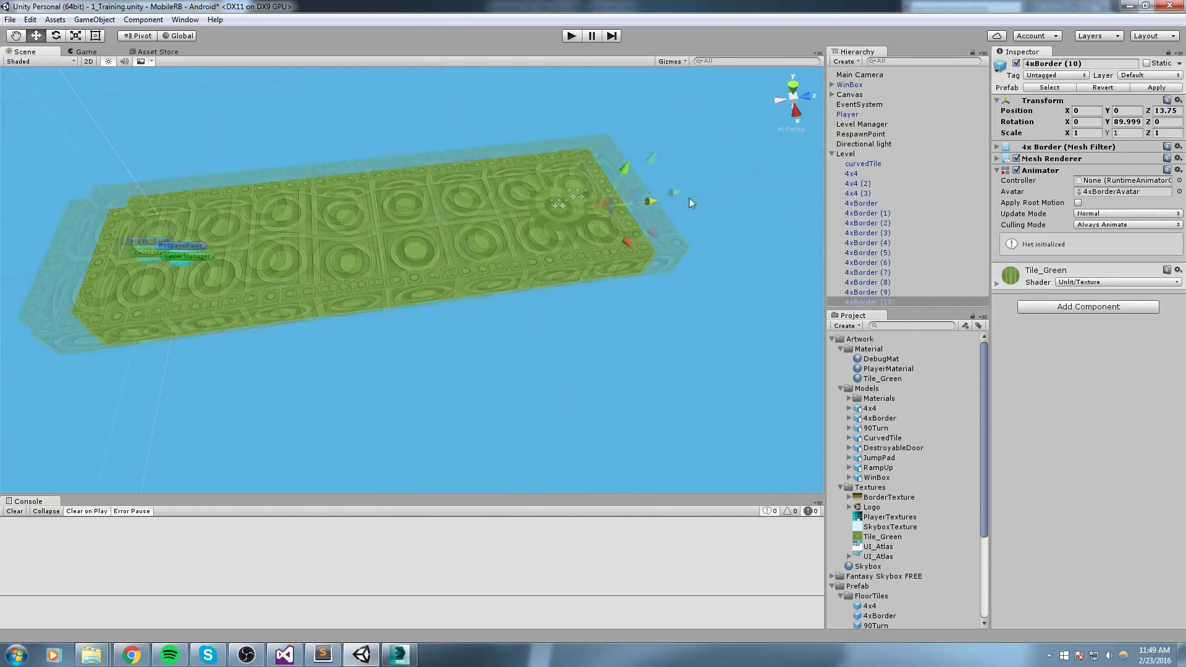
pyautogui.press('f')
pyautogui.moveTo(487, 400); pyautogui.dragTo(433, 312, button='right')
pyautogui.moveTo(426, 257); pyautogui.dragTo(584, 307)
pyautogui.moveTo(585, 307); pyautogui.dragTo(630, 310, button='right')
pyautogui.scroll(-3, 630, 310)
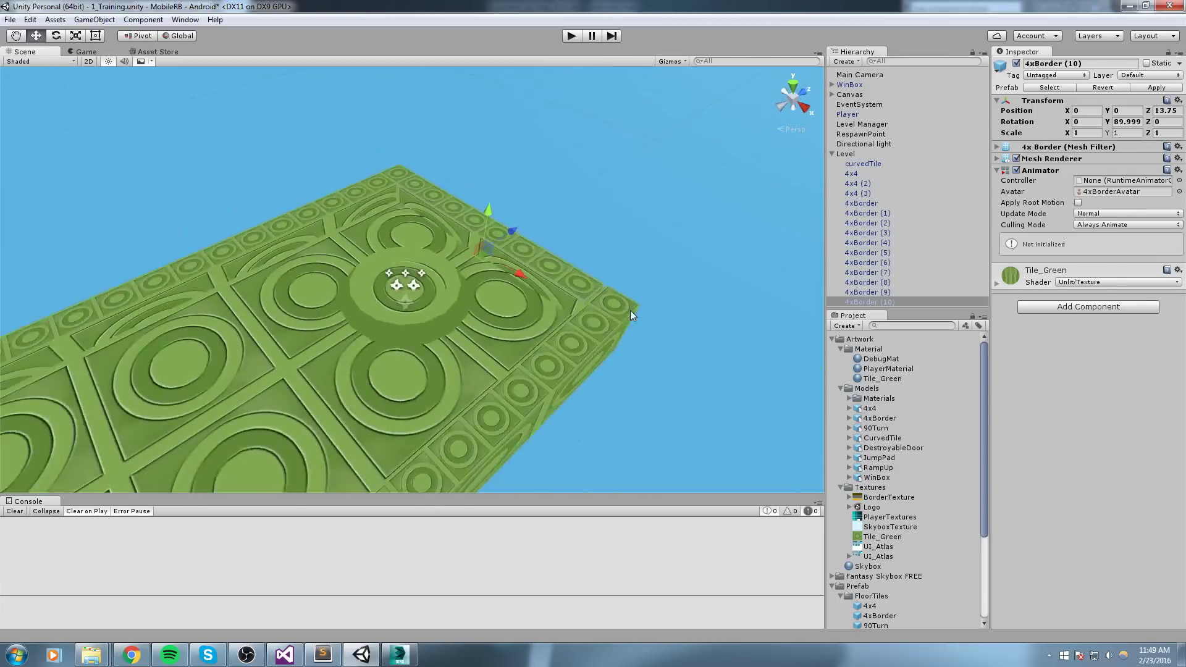
# Save the scene and briefly run the level in play mode.
pyautogui.click(678, 243)
pyautogui.scroll(-3, 679, 243)
pyautogui.hotkey('ctrl', 's')
pyautogui.moveTo(533, 340); pyautogui.dragTo(424, 387, button='right')
pyautogui.moveTo(423, 387); pyautogui.dragTo(507, 260, button='middle')
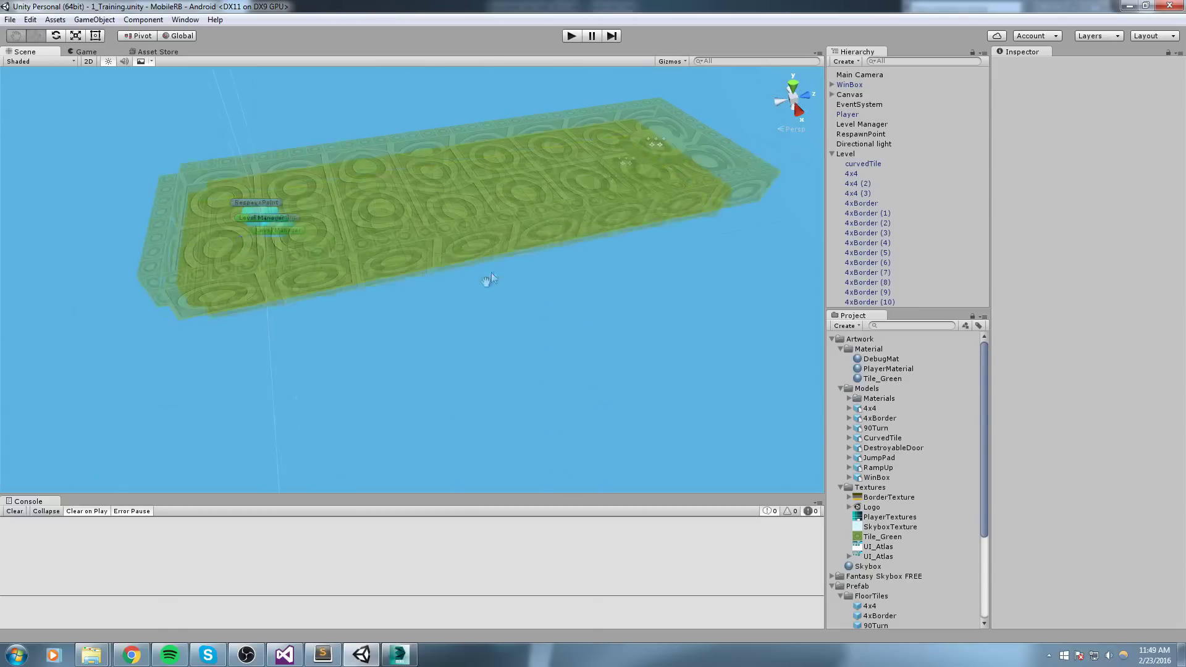
pyautogui.click(570, 37)
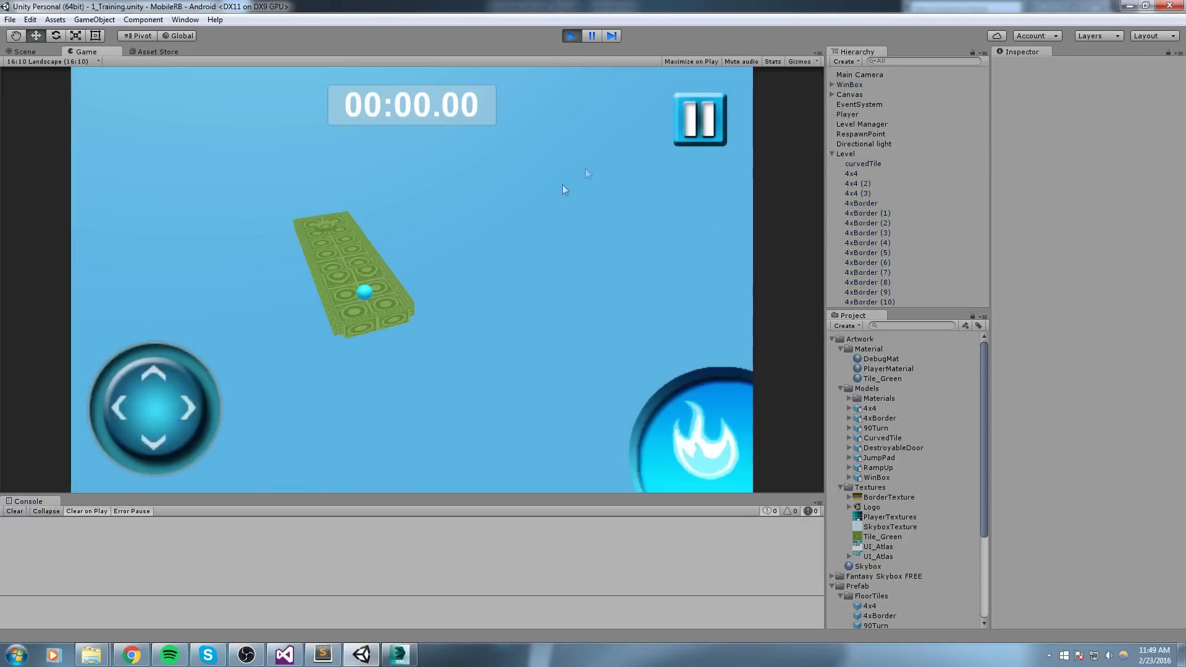
pyautogui.click(569, 40)
# Move the start-end border inward and set its Z position to -1.75.
pyautogui.scroll(3, 230, 342)
pyautogui.moveTo(231, 342); pyautogui.dragTo(443, 370, button='middle')
pyautogui.click(531, 339)
pyautogui.keyDown('ctrl'); pyautogui.moveTo(336, 378); pyautogui.dragTo(393, 379); pyautogui.keyUp('ctrl')
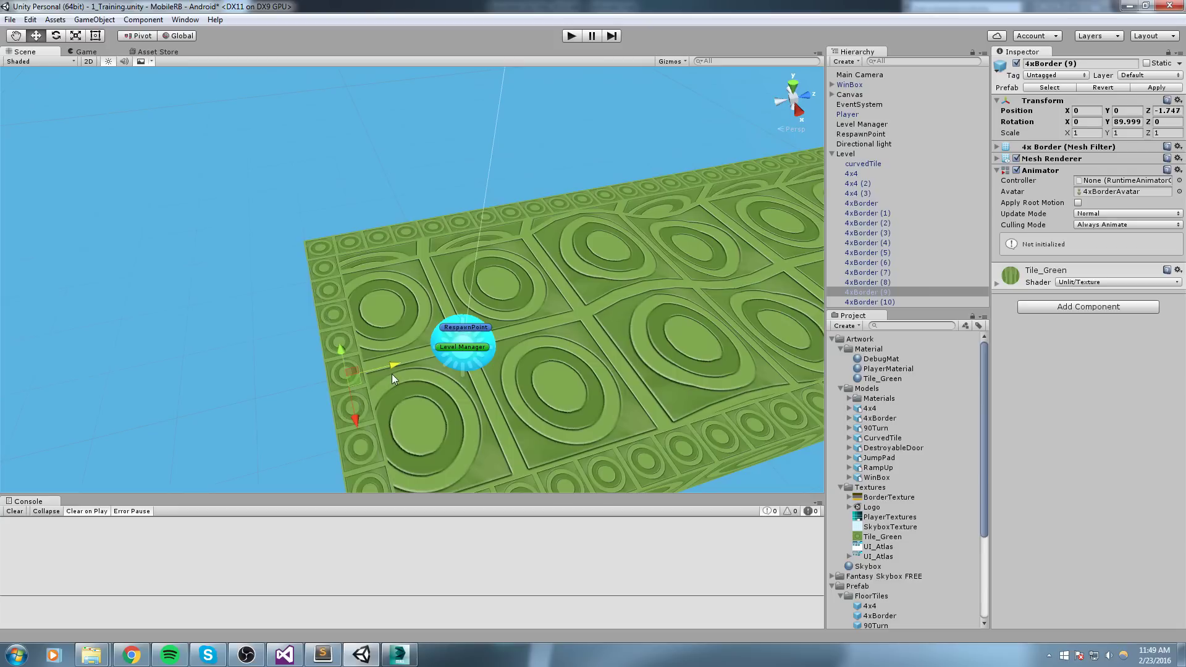
pyautogui.click(1176, 112)
pyautogui.write('-1.5')
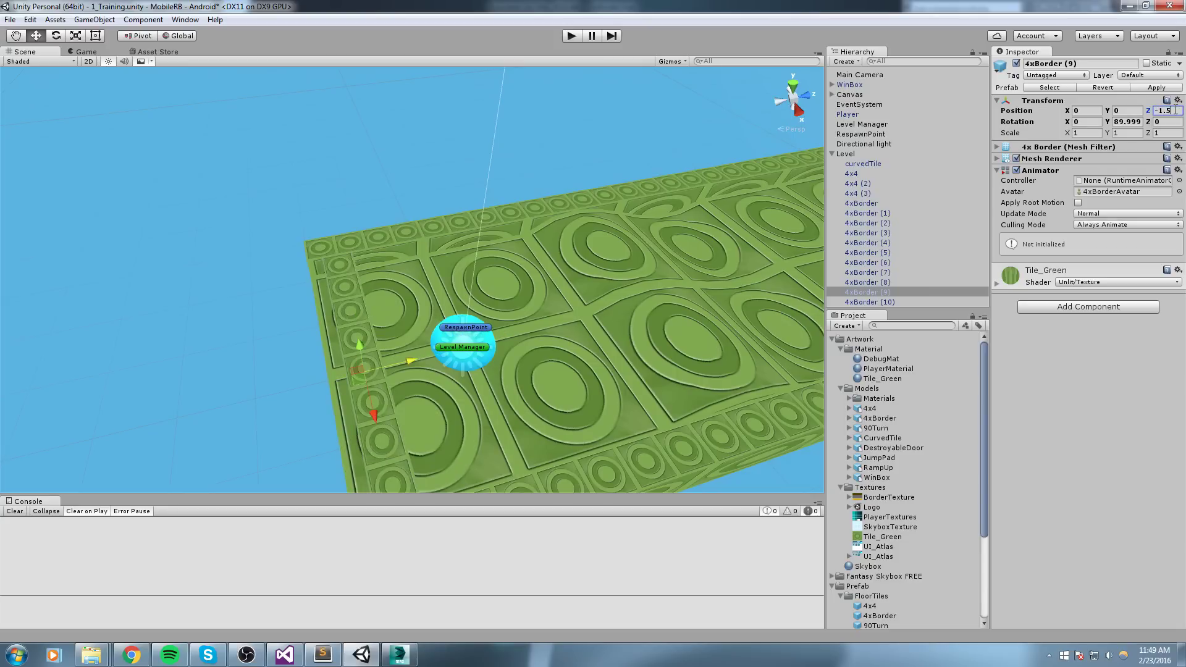
pyautogui.press('BackSpace')
pyautogui.write('75')
# Add a Mesh Collider to the start-end border and apply the change to the 4xBorder prefab.
pyautogui.scroll(-6, 648, 148)
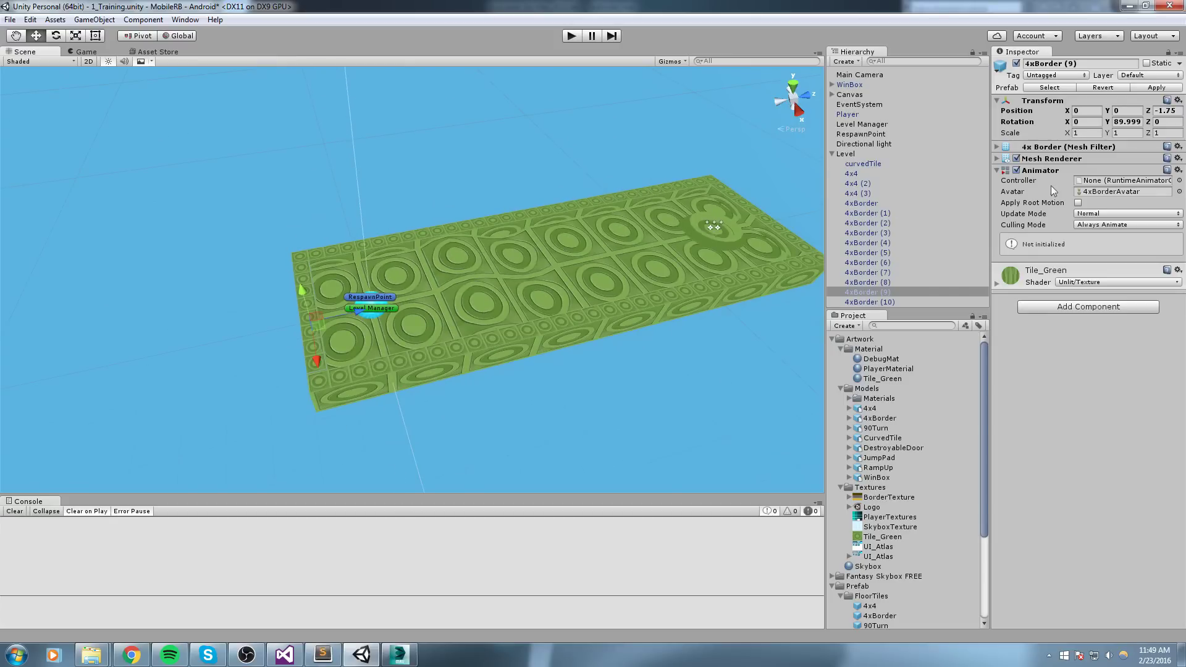
pyautogui.click(1056, 307)
pyautogui.press('Return')
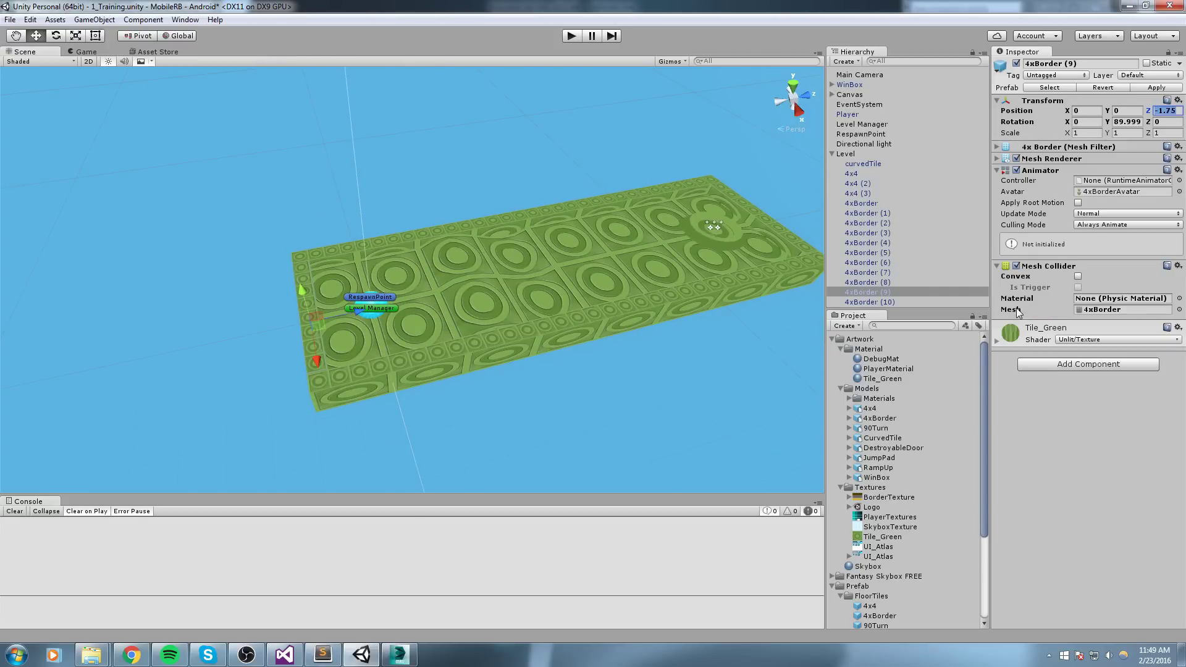
pyautogui.click(1166, 89)
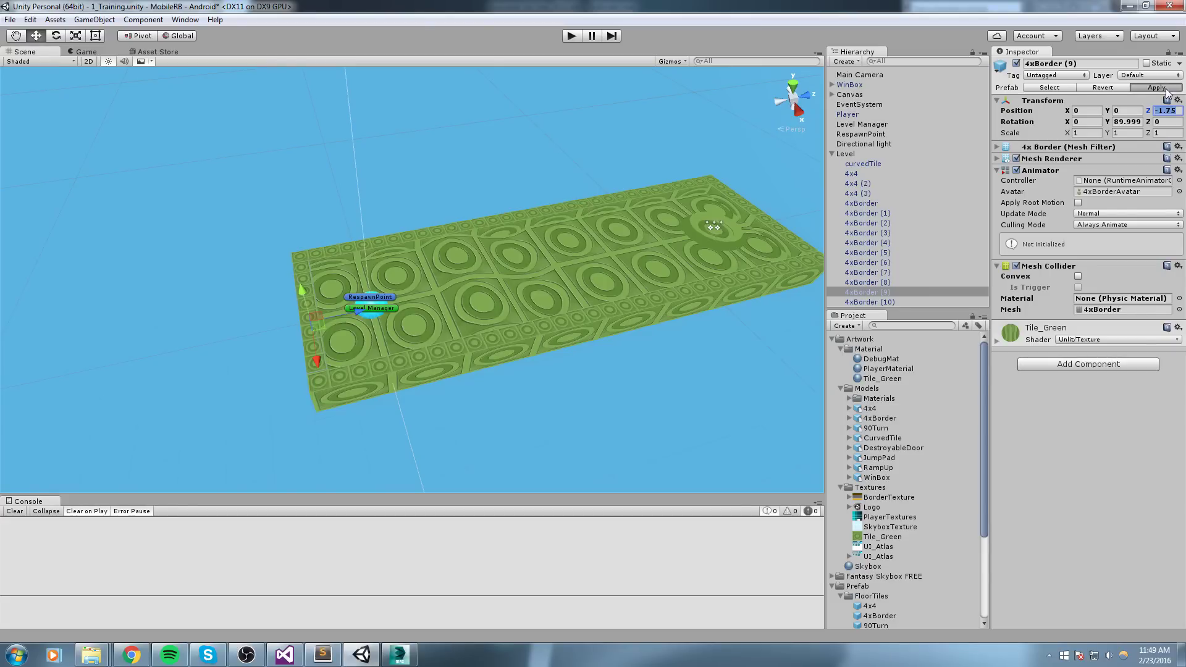
# Play-test the fully bordered level with the border colliders in place.
pyautogui.click(695, 328)
pyautogui.click(522, 344)
pyautogui.click(572, 36)
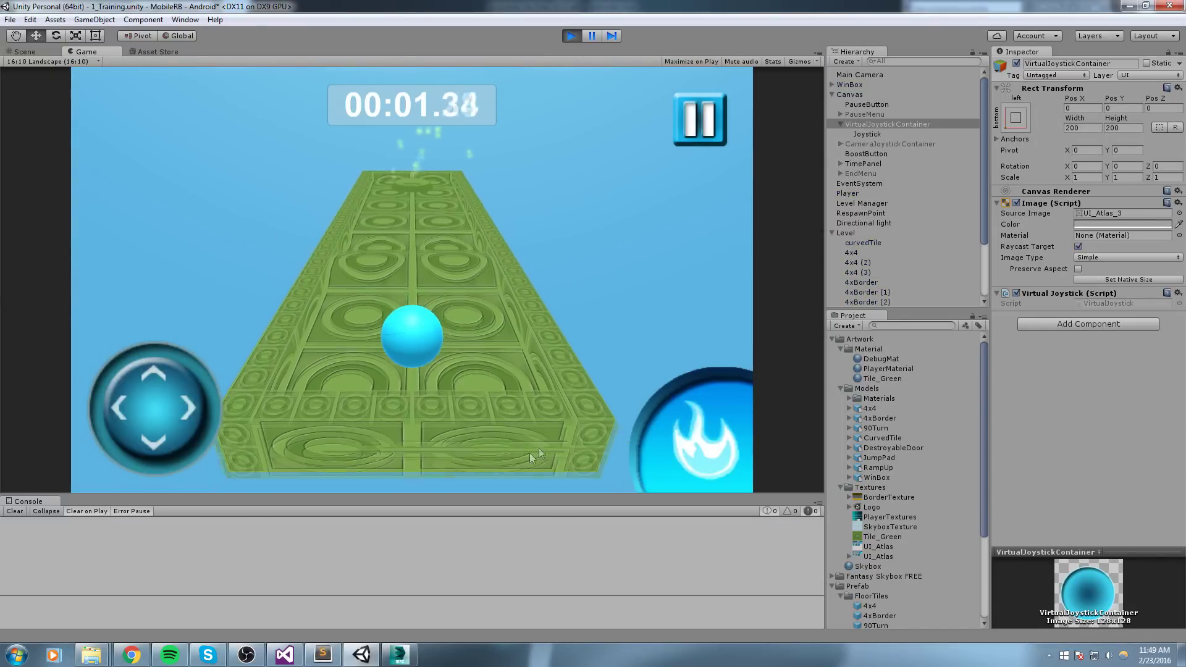
pyautogui.press('w')
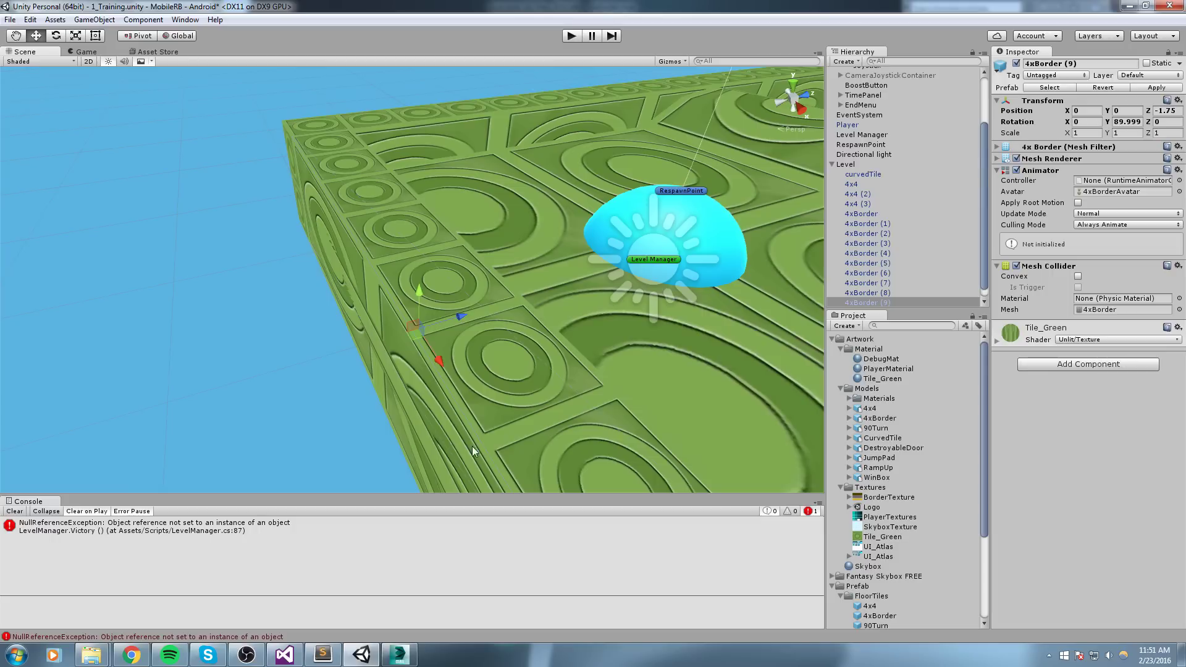
# Nudge the start-end border slightly outward along Z, to about -1.758.
pyautogui.moveTo(472, 446); pyautogui.dragTo(404, 400)
pyautogui.moveTo(404, 401); pyautogui.dragTo(406, 399, button='middle')
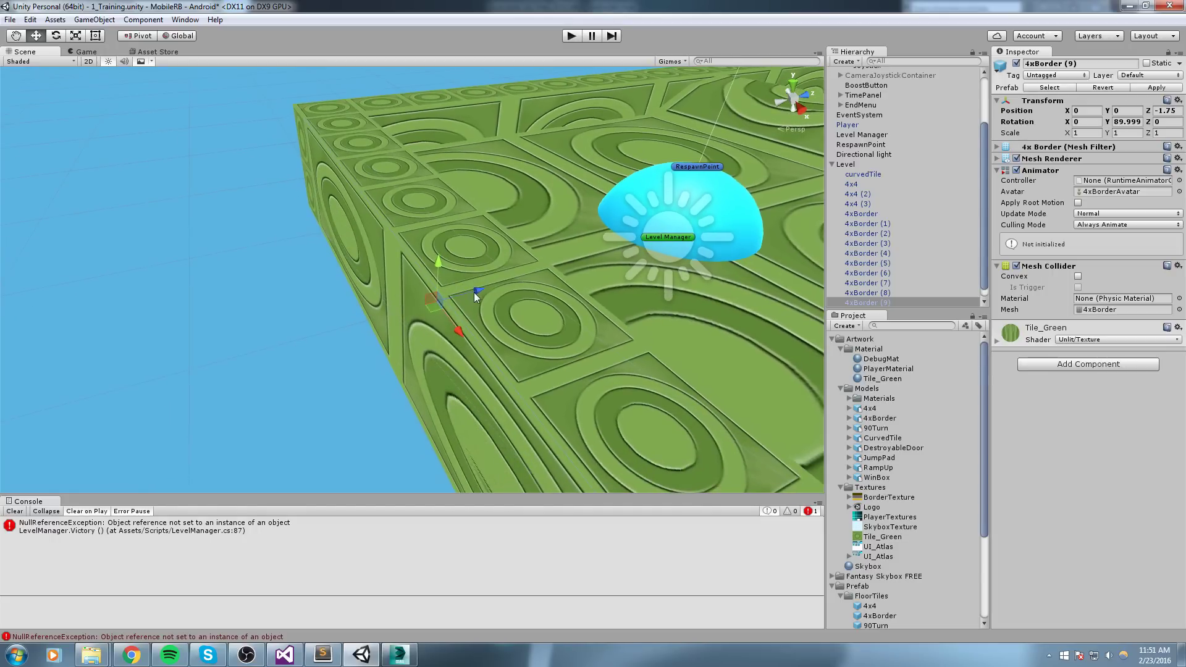
pyautogui.moveTo(475, 291); pyautogui.dragTo(473, 292)
# Select the 4xBorder piece behind the finish tile and set its Z position to 13.77.
pyautogui.scroll(-6, 473, 292)
pyautogui.moveTo(473, 292); pyautogui.dragTo(362, 272, button='middle')
pyautogui.moveTo(390, 296); pyautogui.dragTo(759, 280, button='right')
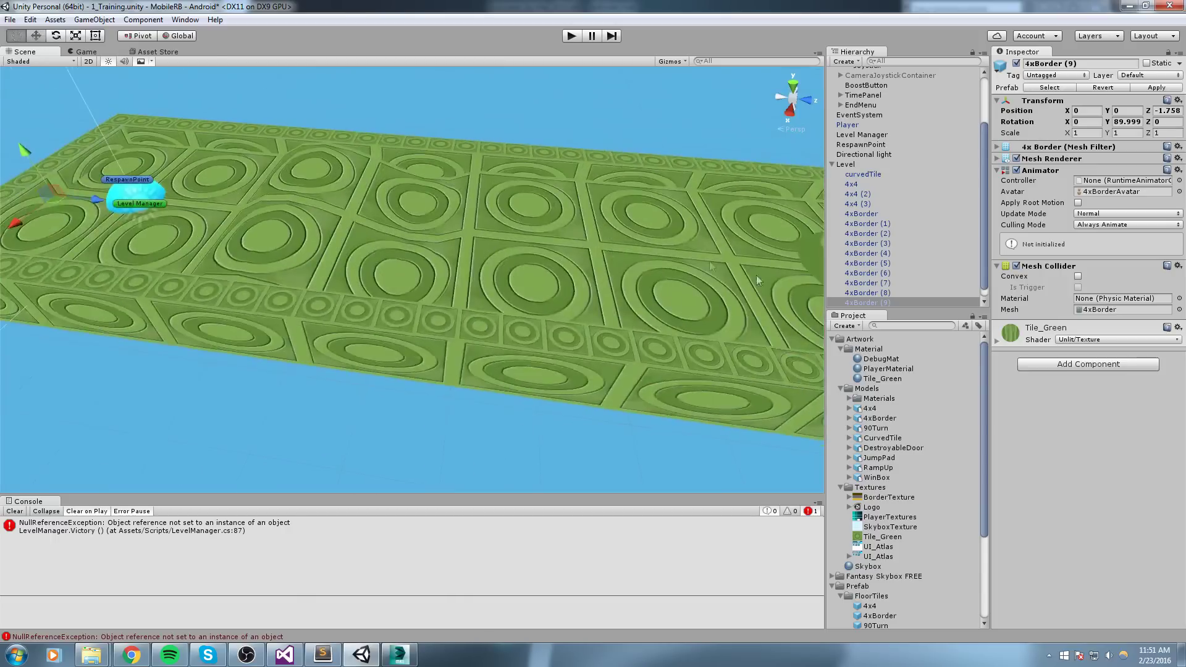
pyautogui.moveTo(759, 279); pyautogui.dragTo(511, 243, button='middle')
pyautogui.scroll(3, 572, 312)
pyautogui.click(570, 312)
pyautogui.scroll(3, 570, 312)
pyautogui.moveTo(569, 311); pyautogui.dragTo(448, 282, button='middle')
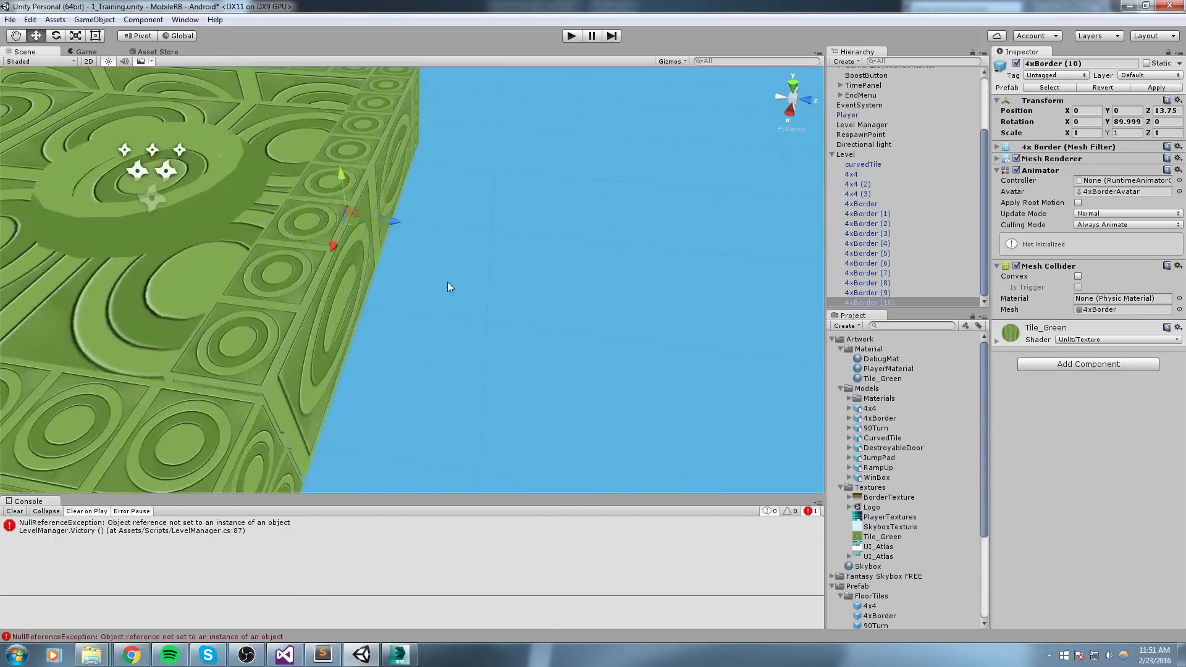
pyautogui.scroll(3, 448, 282)
pyautogui.moveTo(303, 270); pyautogui.dragTo(387, 260, button='middle')
pyautogui.scroll(-4, 433, 262)
pyautogui.moveTo(537, 263); pyautogui.dragTo(402, 262, button='middle')
pyautogui.moveTo(402, 262); pyautogui.dragTo(299, 282, button='right')
pyautogui.scroll(4, 463, 282)
pyautogui.moveTo(529, 277); pyautogui.dragTo(523, 282, button='middle')
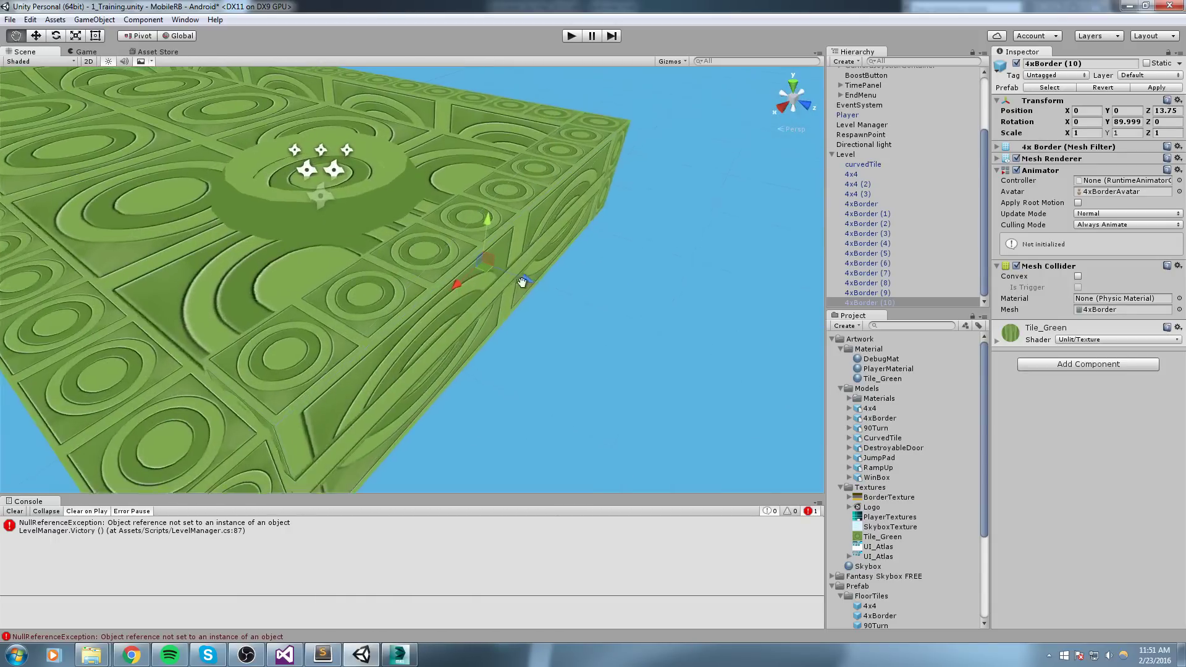
pyautogui.moveTo(522, 283); pyautogui.dragTo(471, 301, button='right')
pyautogui.click(1178, 112)
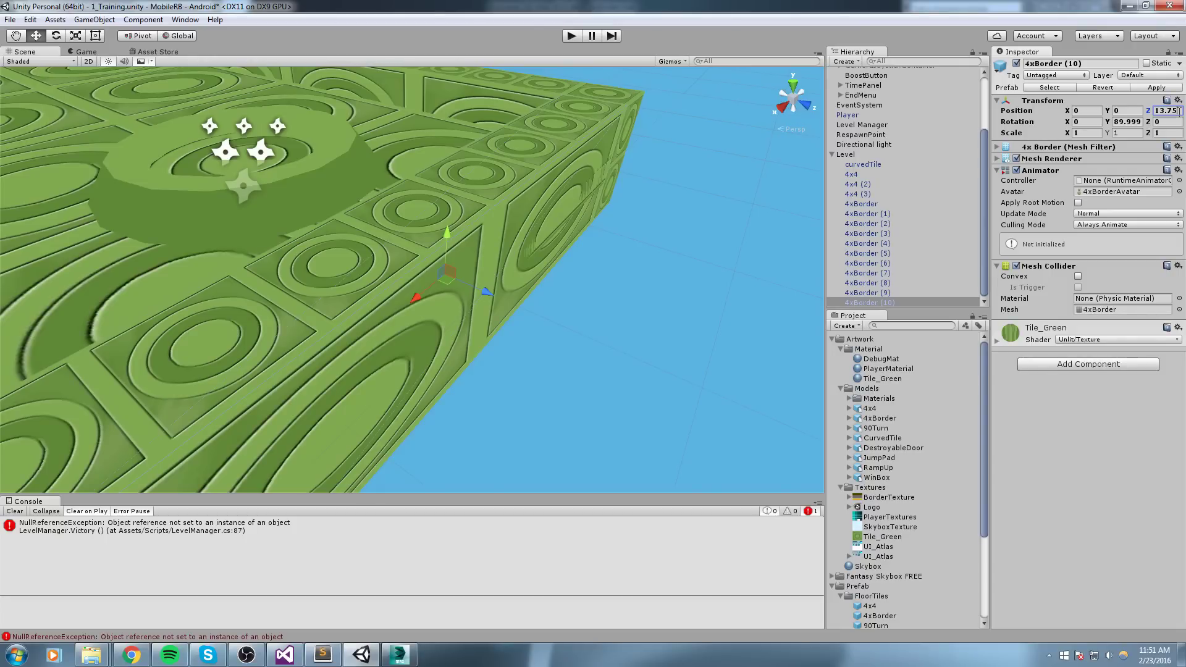
pyautogui.press('BackSpace')
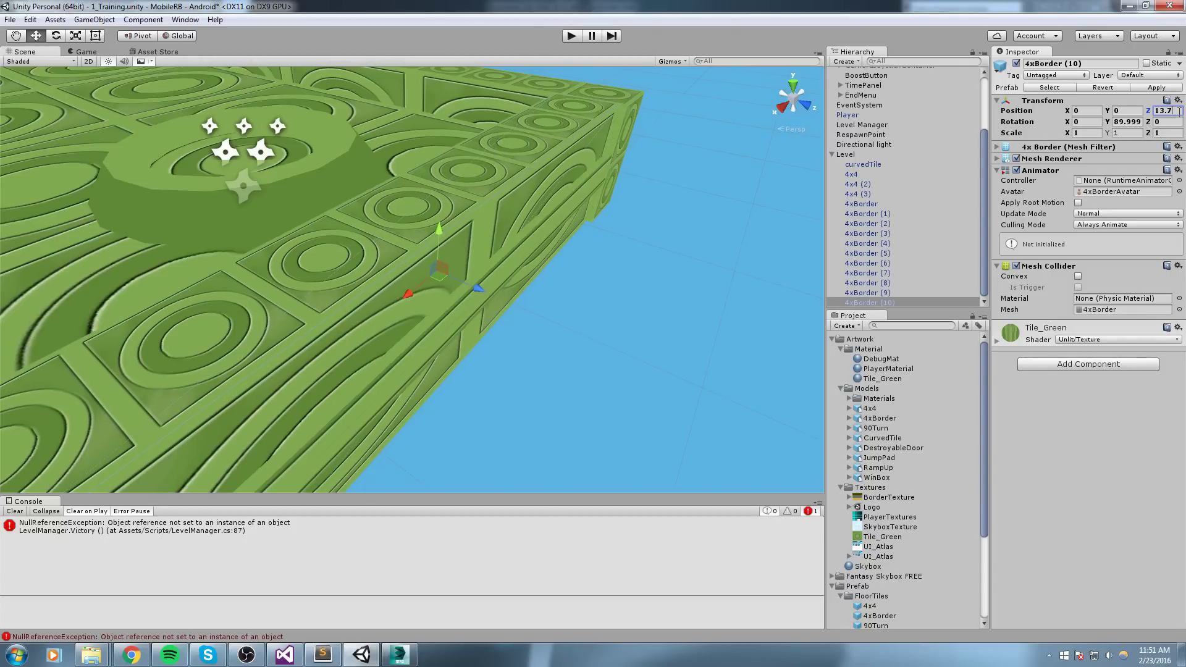
pyautogui.write('7')
# Correct the finish-end border's Z position to 13.76 and check its fit against the side borders.
pyautogui.moveTo(514, 143); pyautogui.dragTo(522, 213, button='middle')
pyautogui.click(1174, 114)
pyautogui.click(1179, 111)
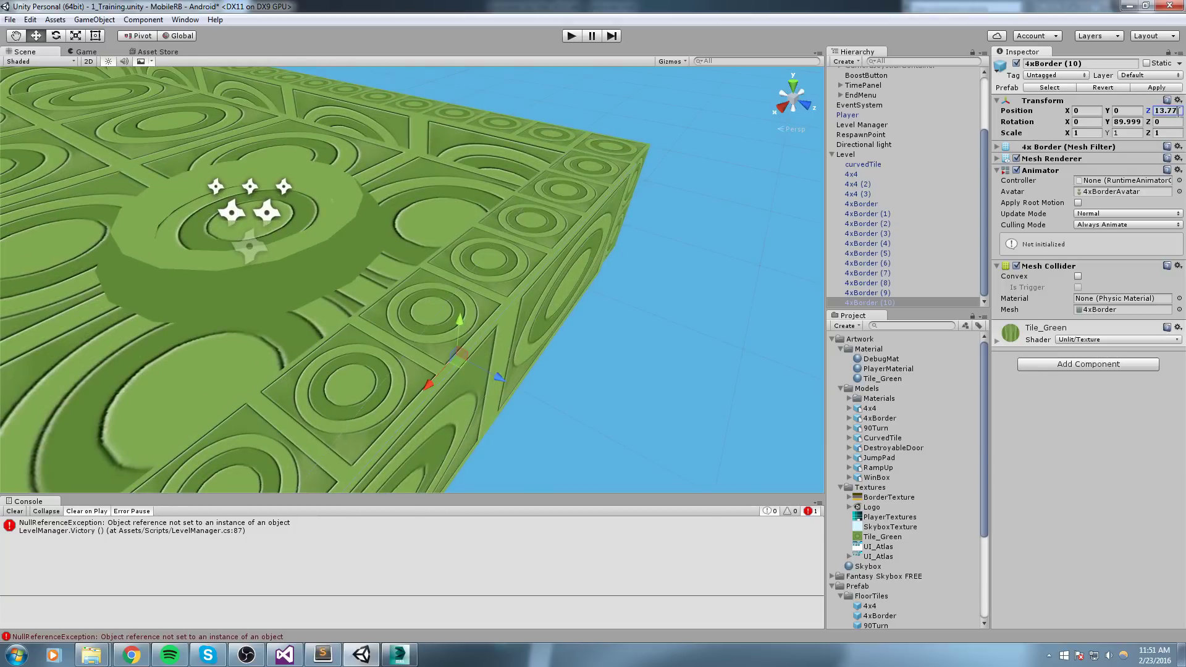
pyautogui.press('BackSpace')
pyautogui.write('6')
pyautogui.moveTo(611, 206); pyautogui.dragTo(664, 222, button='middle')
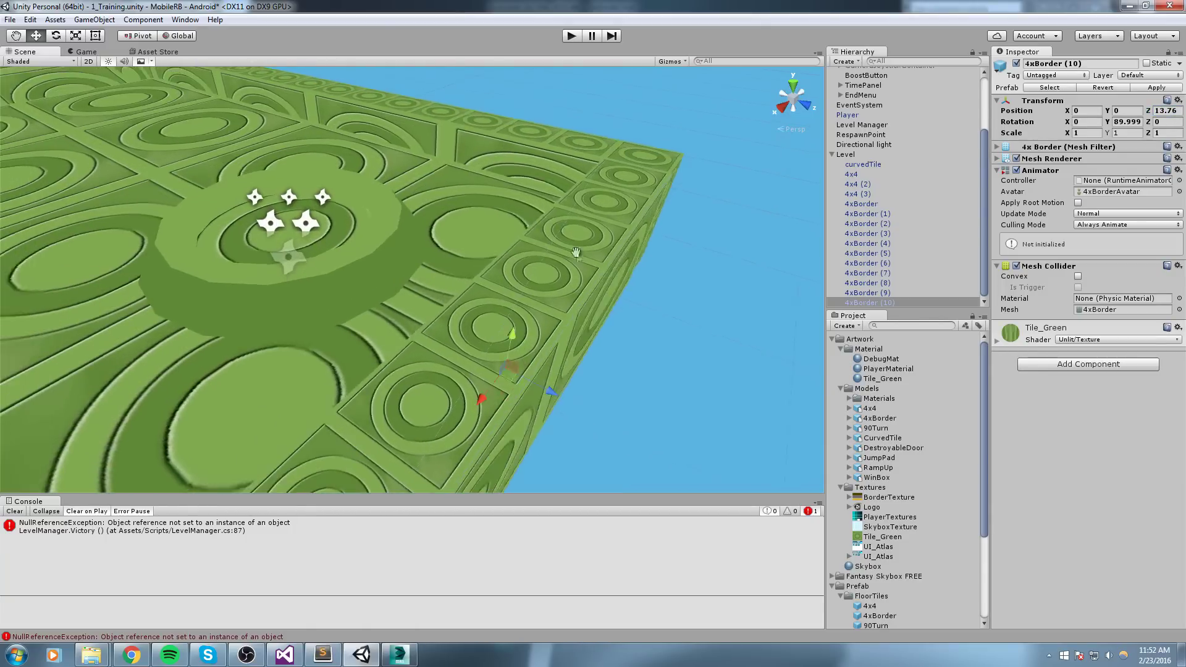
pyautogui.moveTo(559, 262); pyautogui.dragTo(603, 315, button='right')
pyautogui.scroll(-3, 561, 312)
pyautogui.keyDown('alt'); pyautogui.moveTo(561, 316); pyautogui.dragTo(462, 355); pyautogui.keyUp('alt')
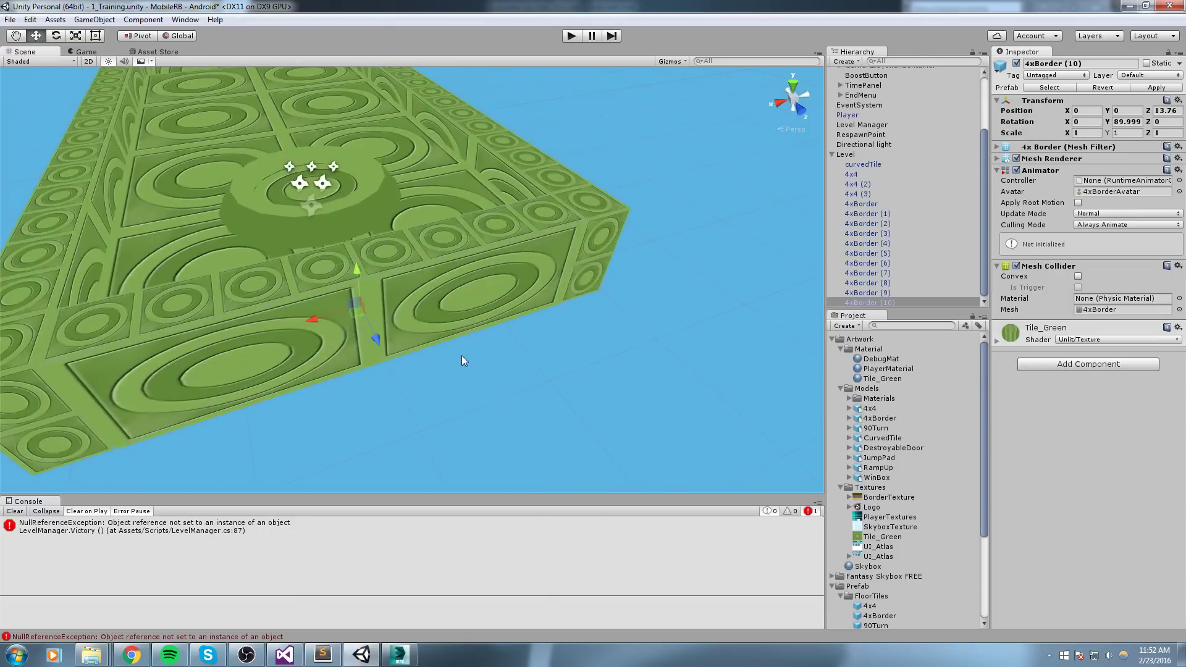
# Examine the enclosed track from above, along its sides and from the start end for border alignment.
pyautogui.click(387, 373)
pyautogui.moveTo(387, 373); pyautogui.dragTo(267, 291, button='middle')
pyautogui.keyDown('alt'); pyautogui.moveTo(267, 291); pyautogui.dragTo(419, 354); pyautogui.keyUp('alt')
pyautogui.moveTo(419, 353); pyautogui.dragTo(617, 297, button='middle')
pyautogui.keyDown('alt'); pyautogui.moveTo(133, 272); pyautogui.dragTo(535, 220); pyautogui.keyUp('alt')
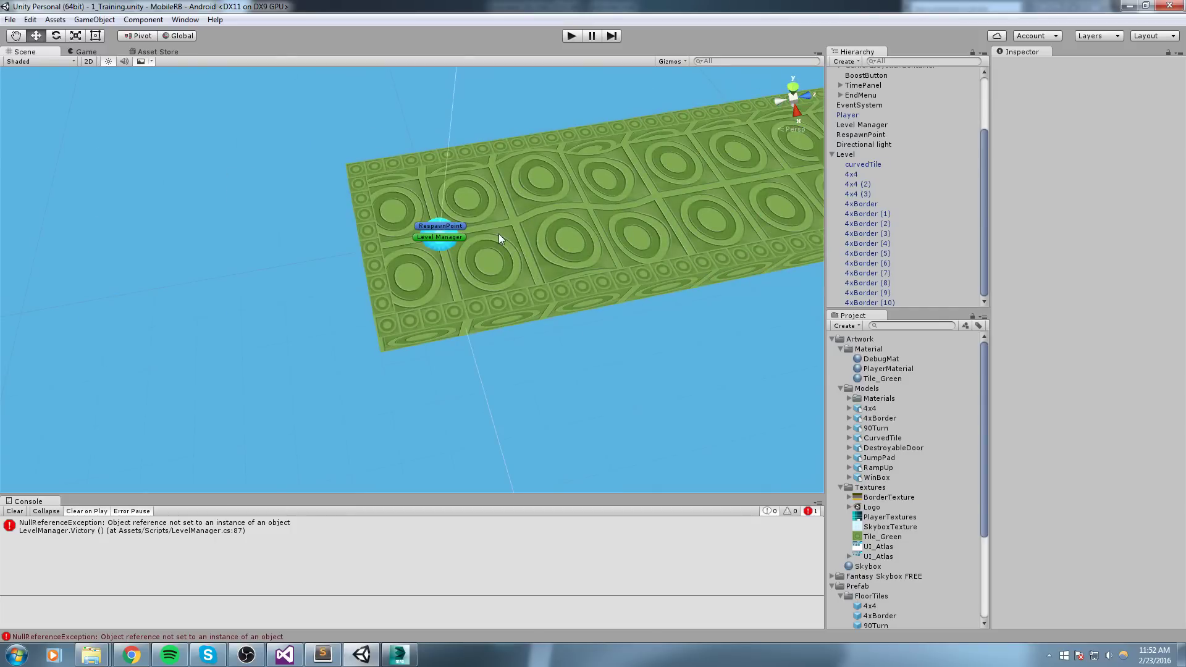
pyautogui.keyDown('alt'); pyautogui.moveTo(318, 235); pyautogui.dragTo(530, 188); pyautogui.keyUp('alt')
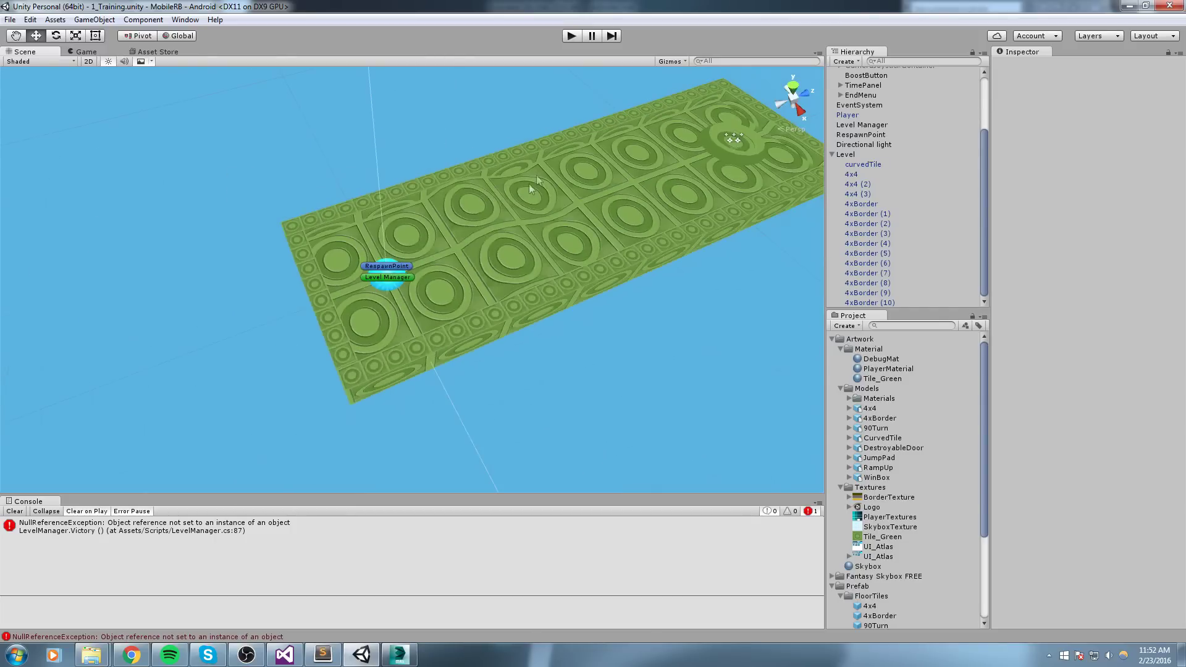
pyautogui.keyDown('alt'); pyautogui.moveTo(478, 239); pyautogui.dragTo(601, 234); pyautogui.keyUp('alt')
pyautogui.click(572, 36)
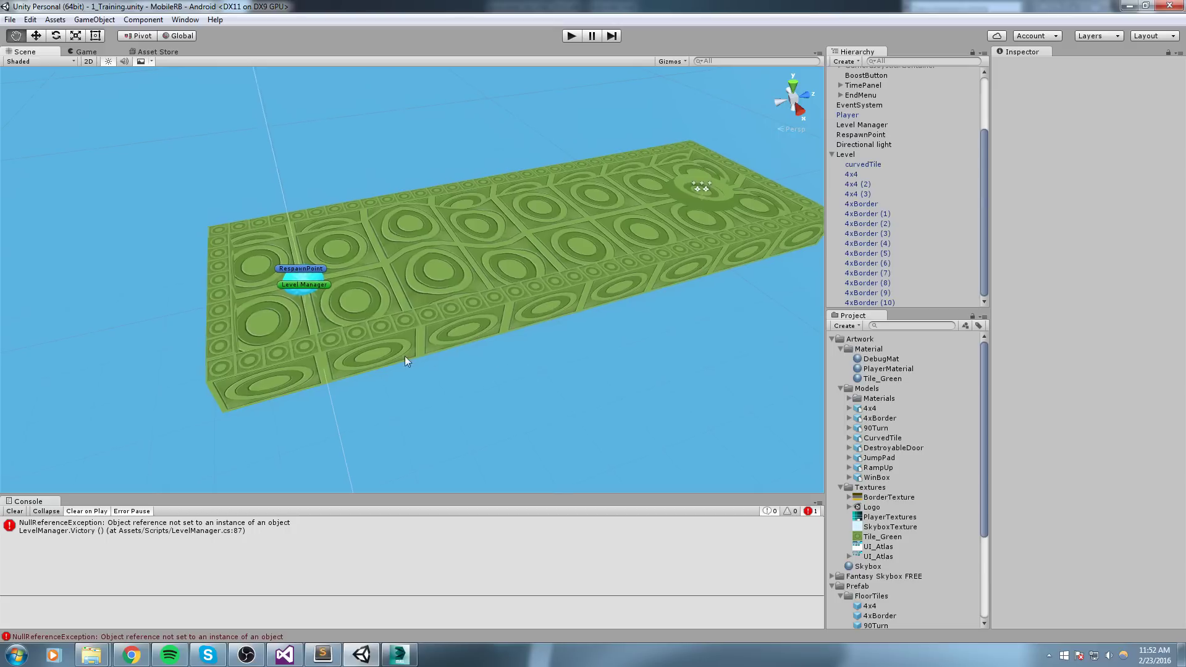
pyautogui.keyDown('alt'); pyautogui.moveTo(405, 356); pyautogui.dragTo(578, 314); pyautogui.keyUp('alt')
pyautogui.moveTo(578, 314); pyautogui.dragTo(643, 295, button='right')
pyautogui.moveTo(521, 286); pyautogui.dragTo(717, 307, button='middle')
pyautogui.moveTo(615, 307); pyautogui.dragTo(675, 300, button='right')
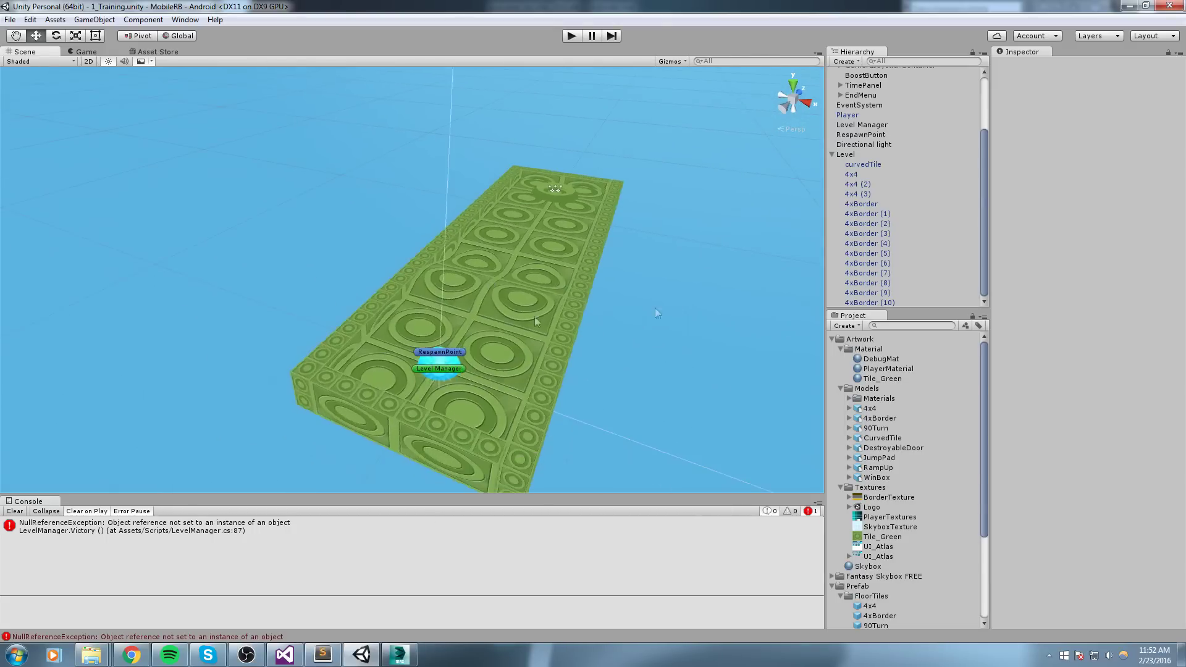
pyautogui.moveTo(675, 300); pyautogui.dragTo(809, 304, button='middle')
pyautogui.keyDown('alt'); pyautogui.moveTo(543, 328); pyautogui.dragTo(416, 325); pyautogui.keyUp('alt')
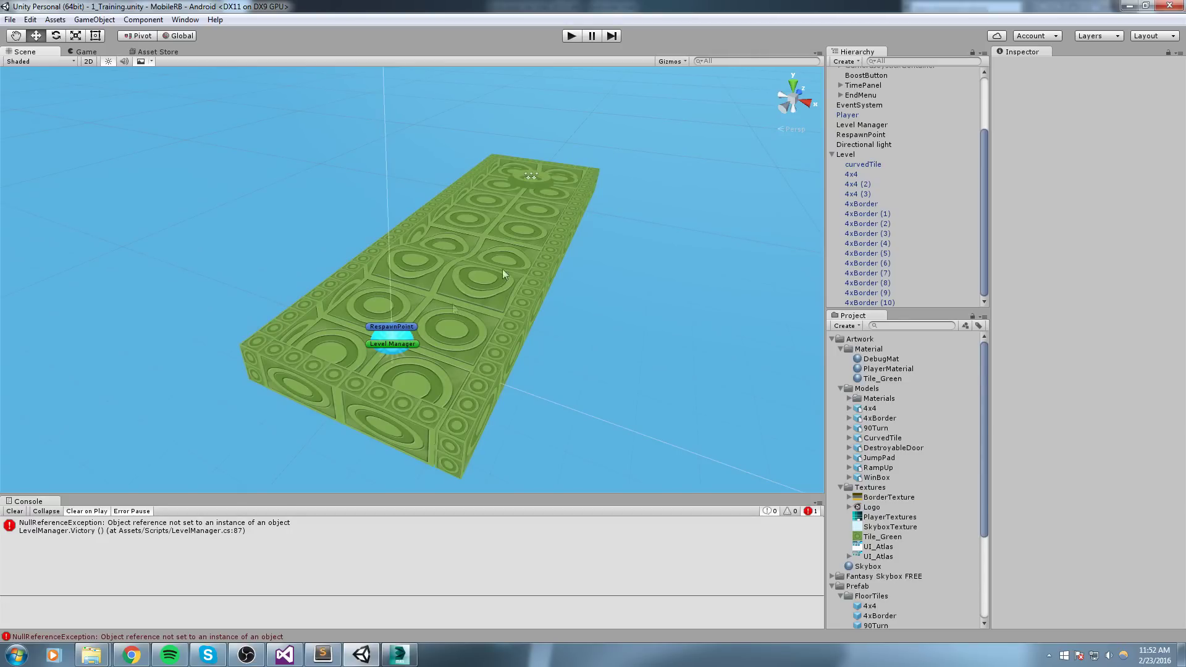
pyautogui.moveTo(584, 204); pyautogui.dragTo(508, 258, button='middle')
pyautogui.scroll(2, 501, 272)
pyautogui.click(498, 213)
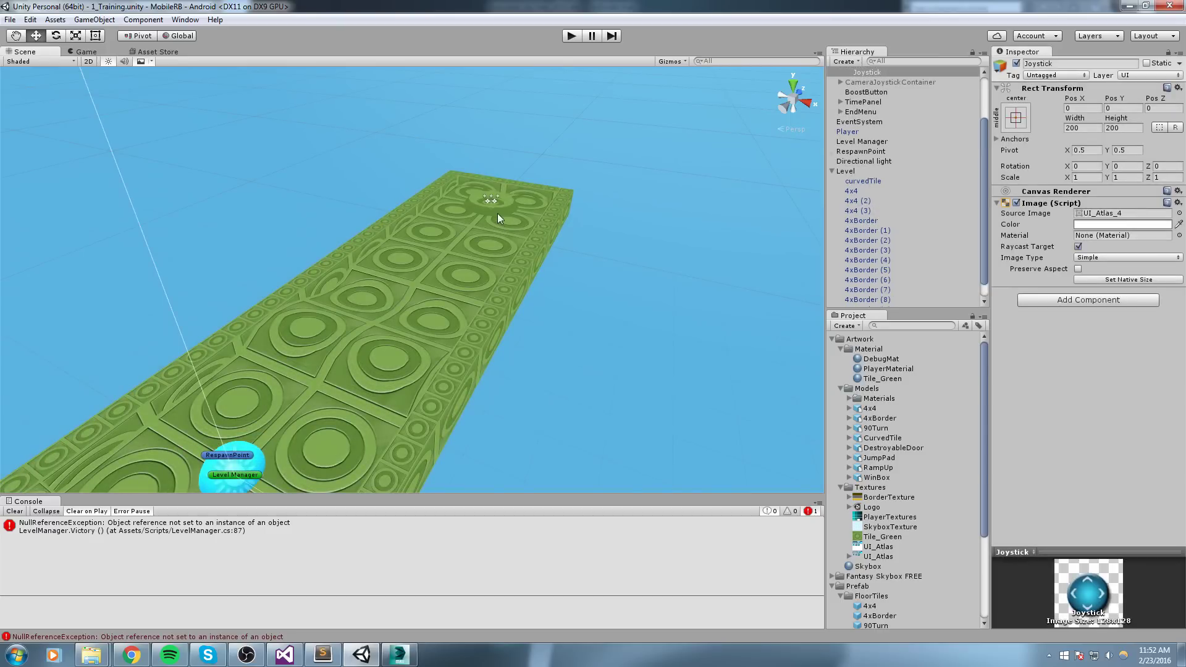
# Play-test the enclosed level with the whole track in view, rolling the ball to the finish tile, and stop play mode.
pyautogui.keyDown('alt'); pyautogui.moveTo(498, 213); pyautogui.dragTo(597, 202); pyautogui.keyUp('alt')
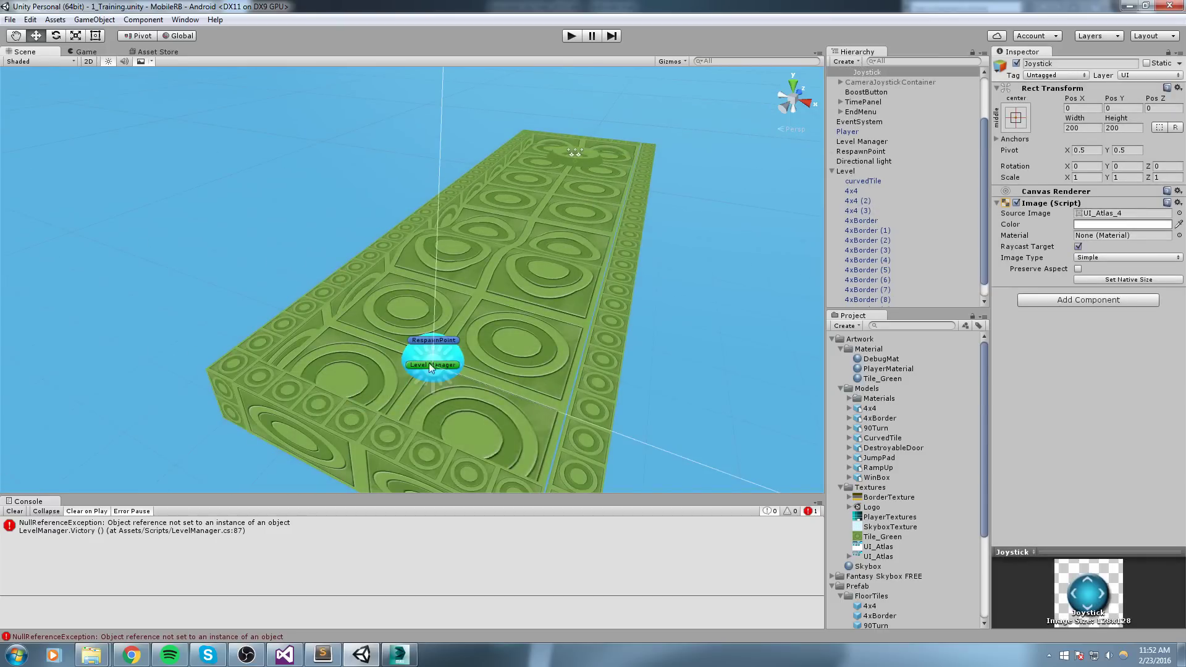
pyautogui.keyDown('alt'); pyautogui.moveTo(580, 363); pyautogui.dragTo(501, 362); pyautogui.keyUp('alt')
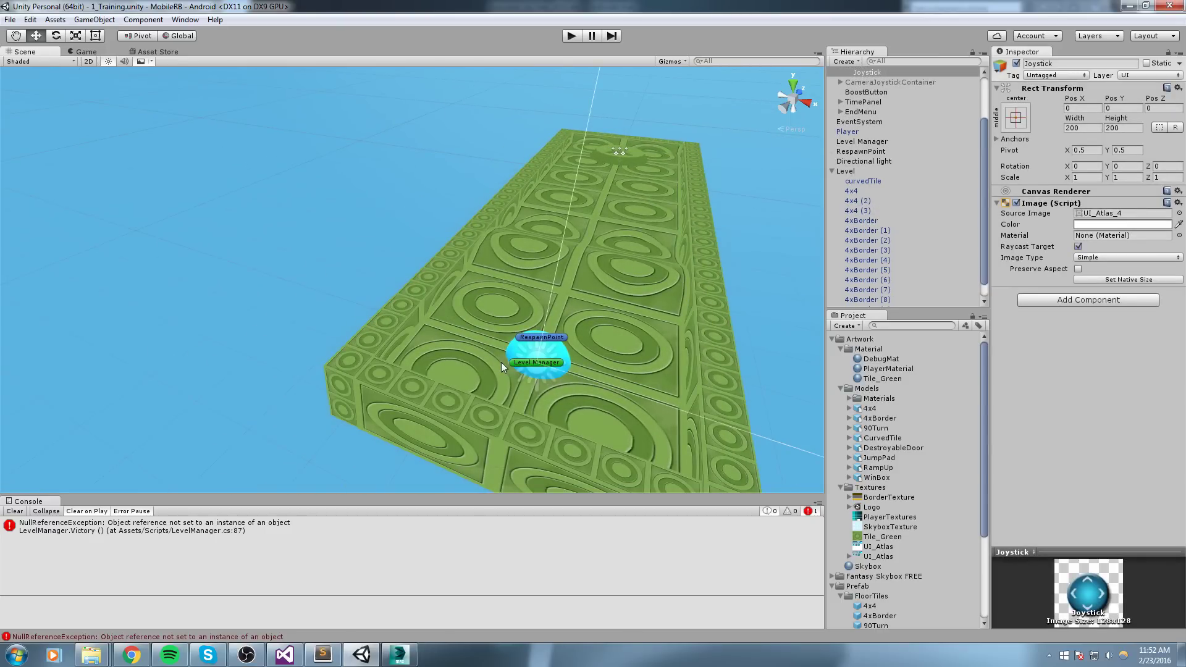
pyautogui.keyDown('alt'); pyautogui.moveTo(677, 320); pyautogui.dragTo(555, 302); pyautogui.keyUp('alt')
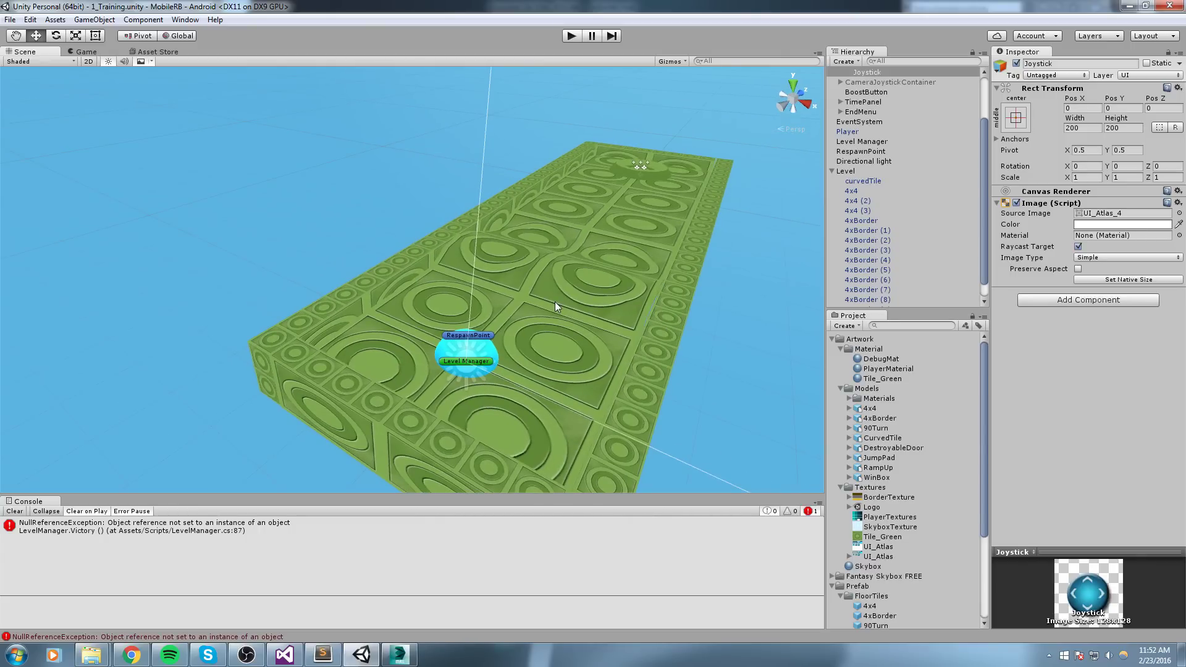
pyautogui.click(567, 36)
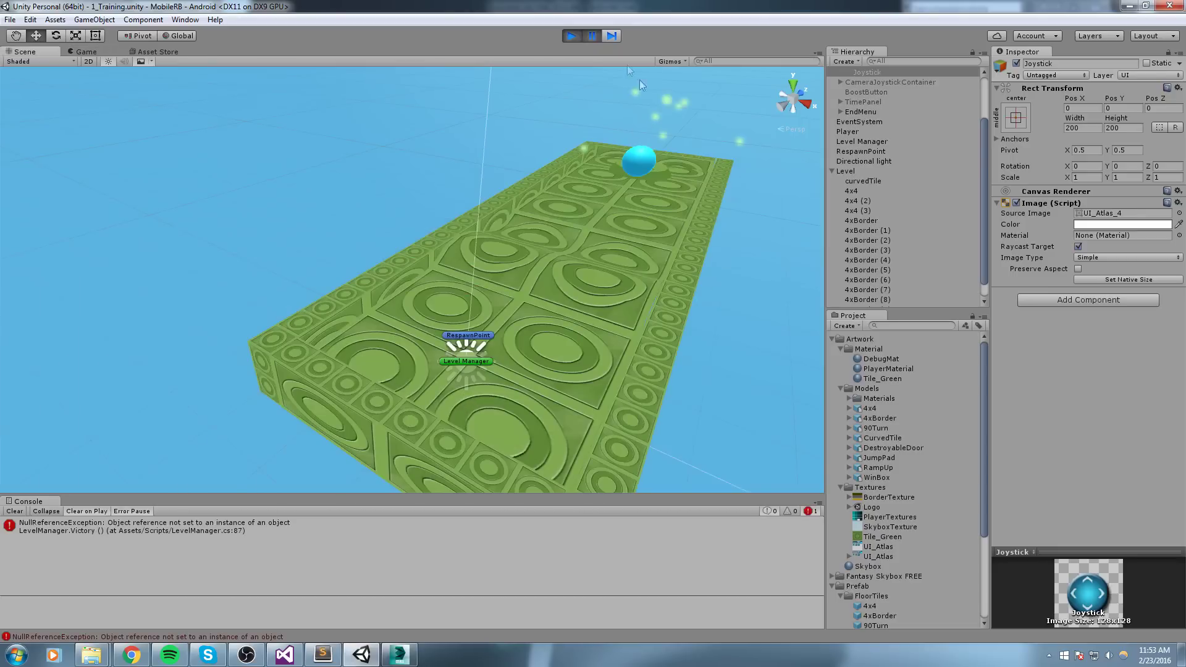
pyautogui.click(571, 36)
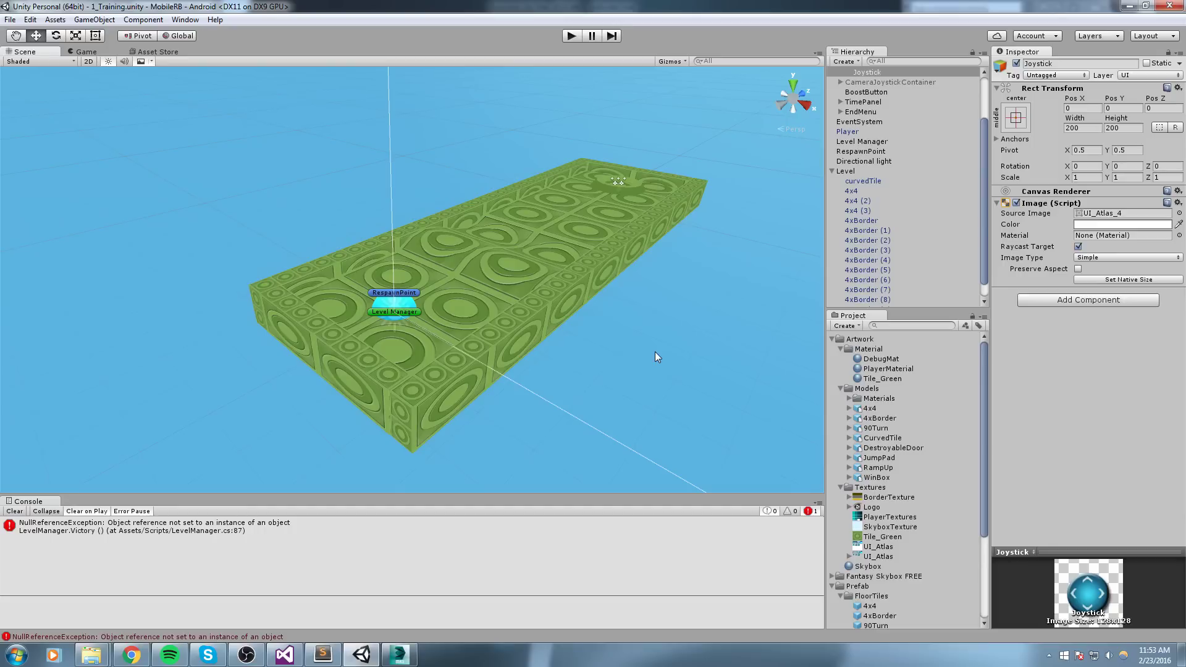